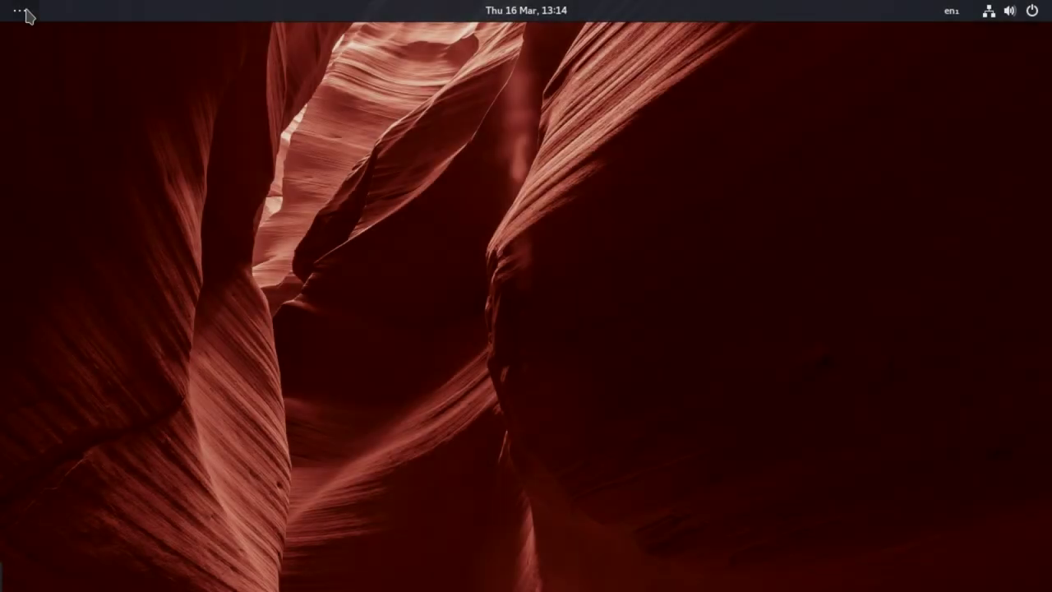
Step: Browse every page of the application grid, then return to the desktop
left_click(24, 15)
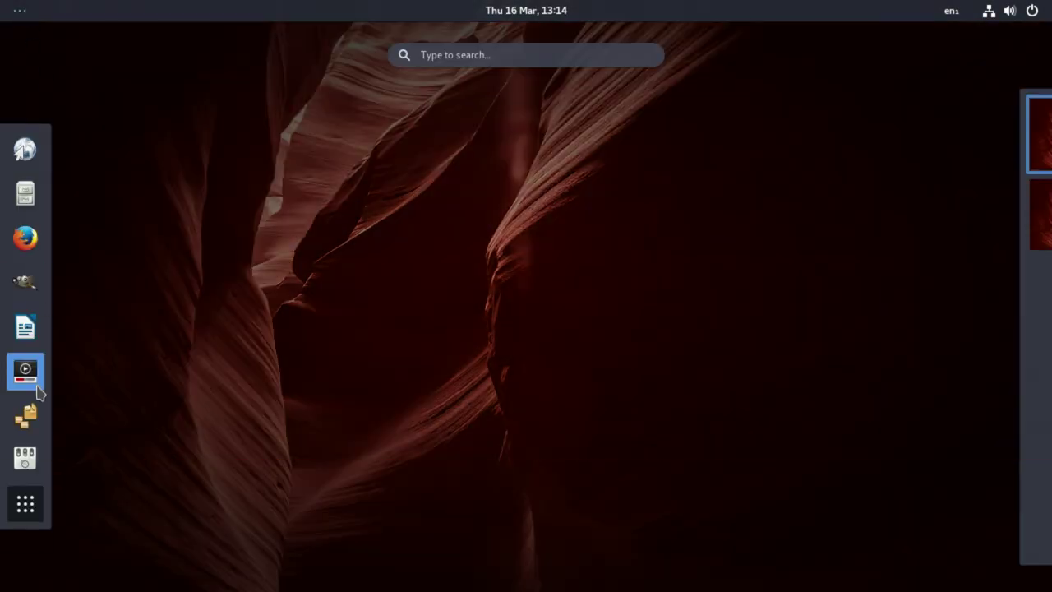
left_click(37, 498)
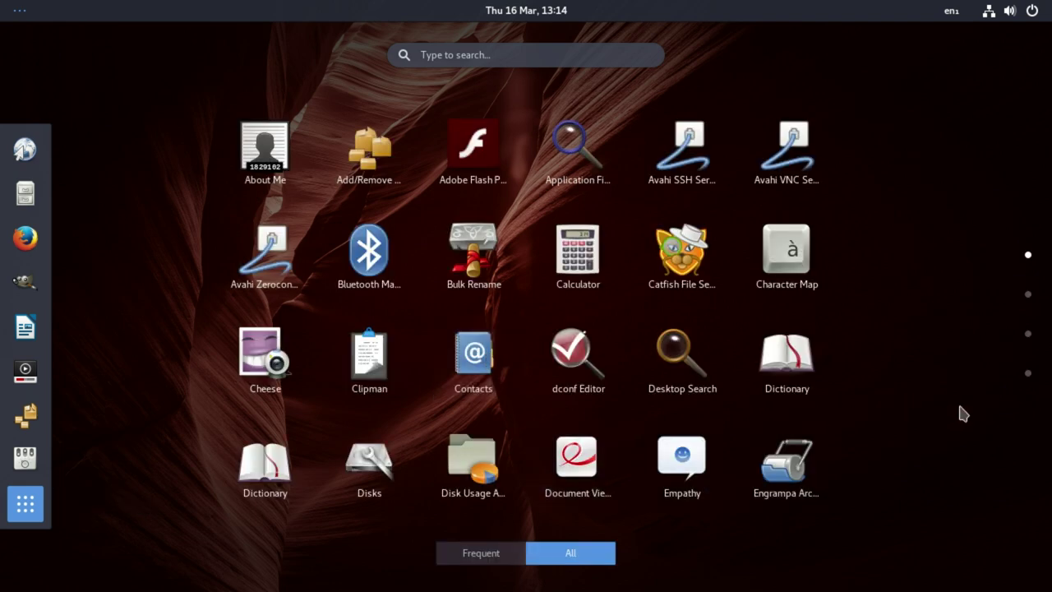
left_click(1028, 294)
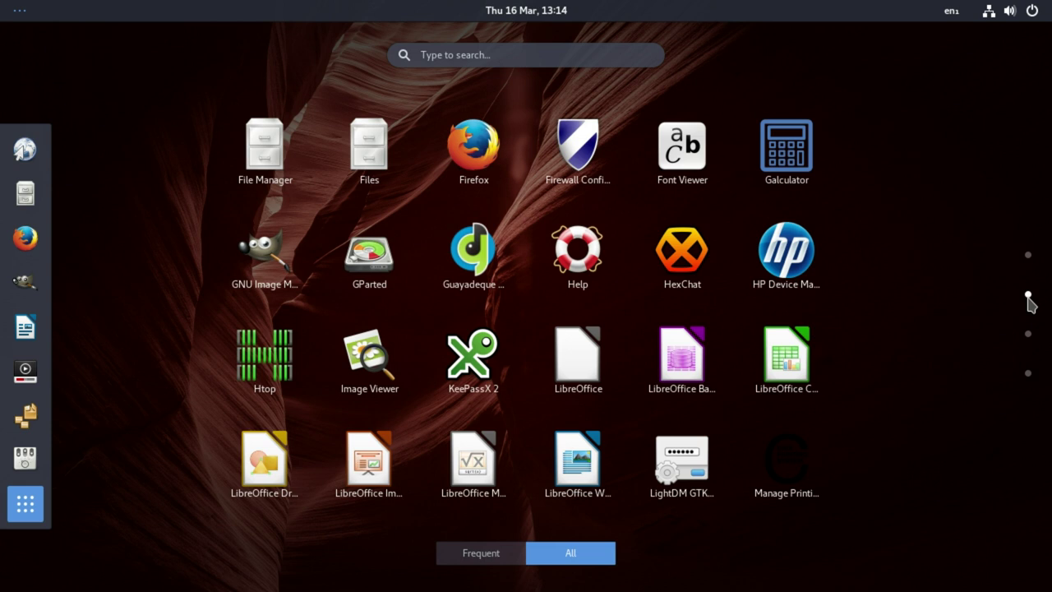
left_click(1028, 335)
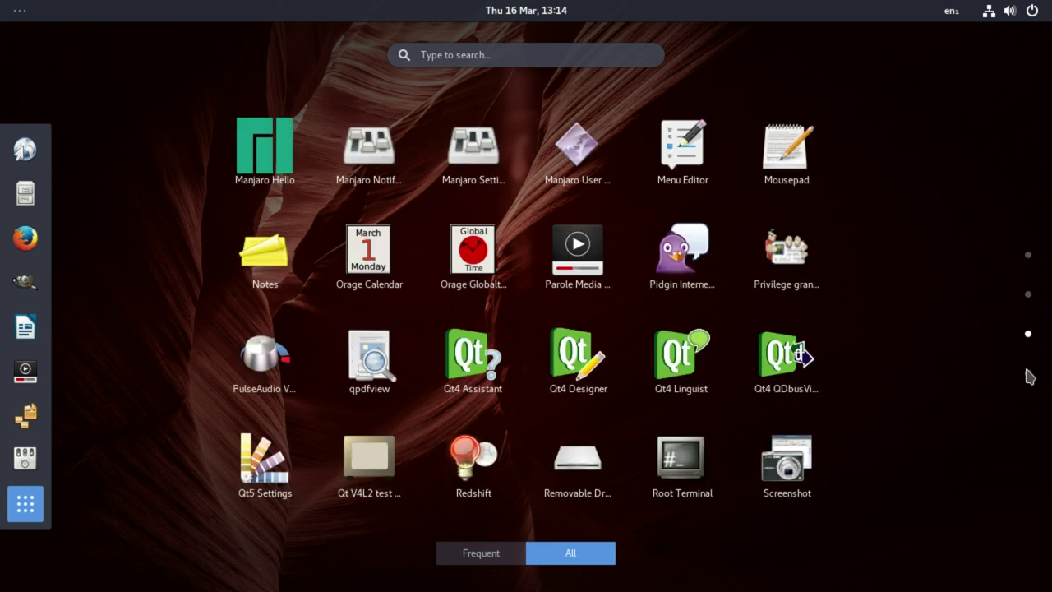
left_click(1028, 373)
left_click(1028, 256)
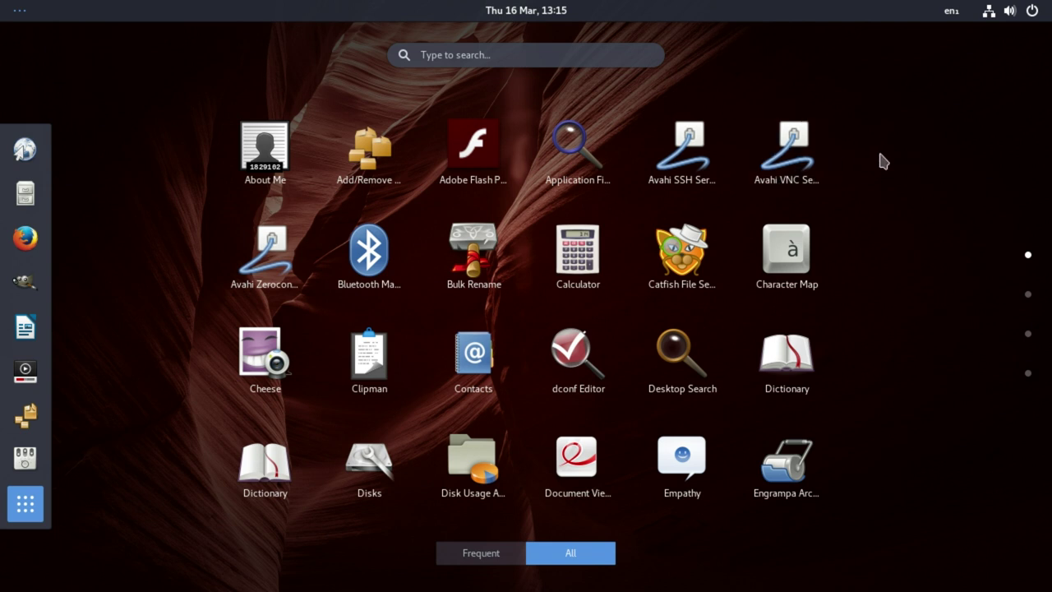
key("Escape")
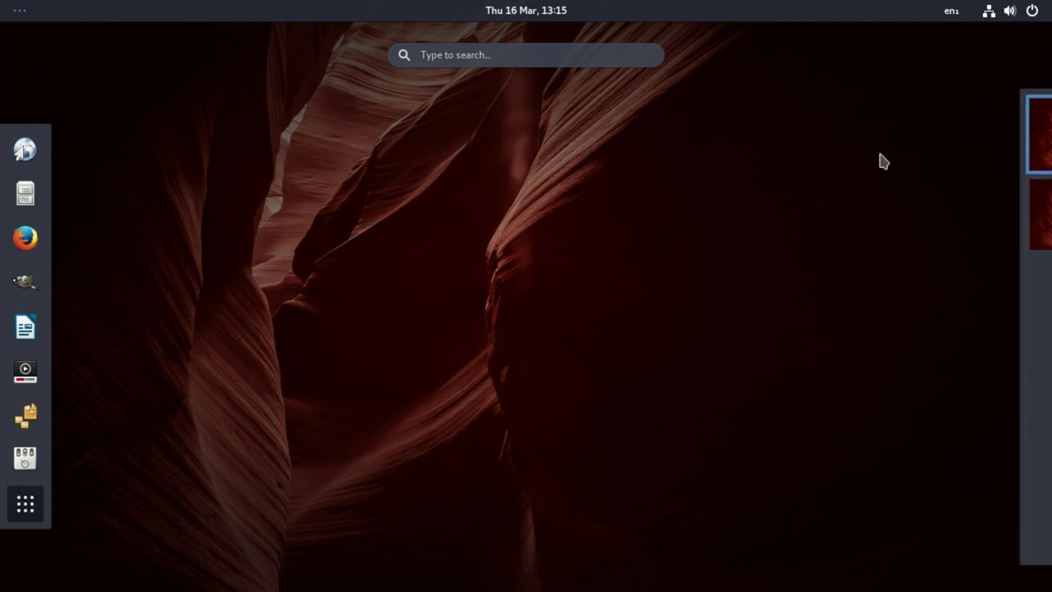
key("Escape")
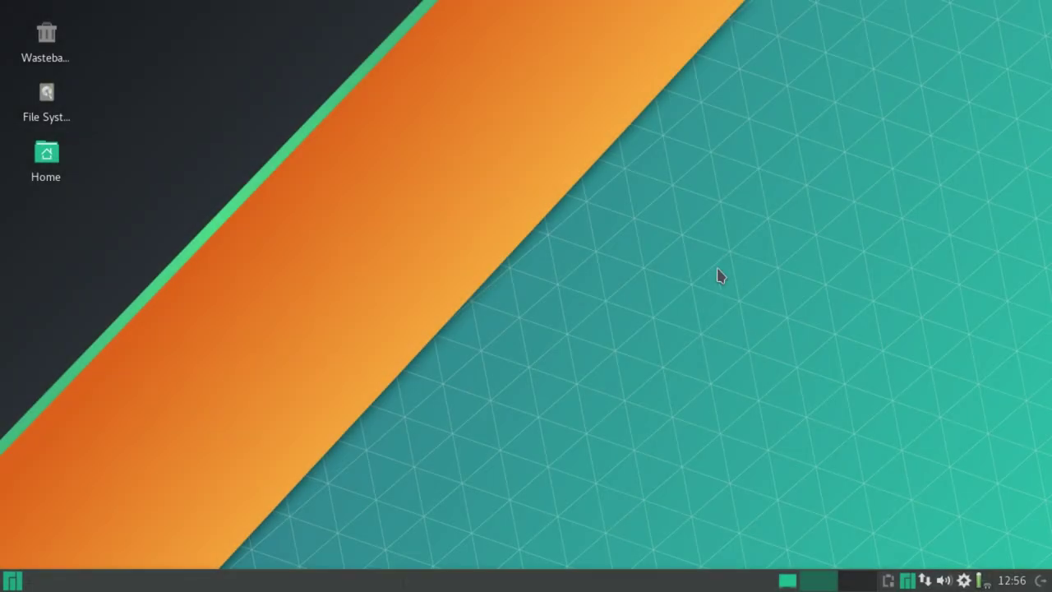
Step: In a terminal, upgrade the system with sudo pacman -Syyu, then start sudo pacman -S gnome
left_click(16, 581)
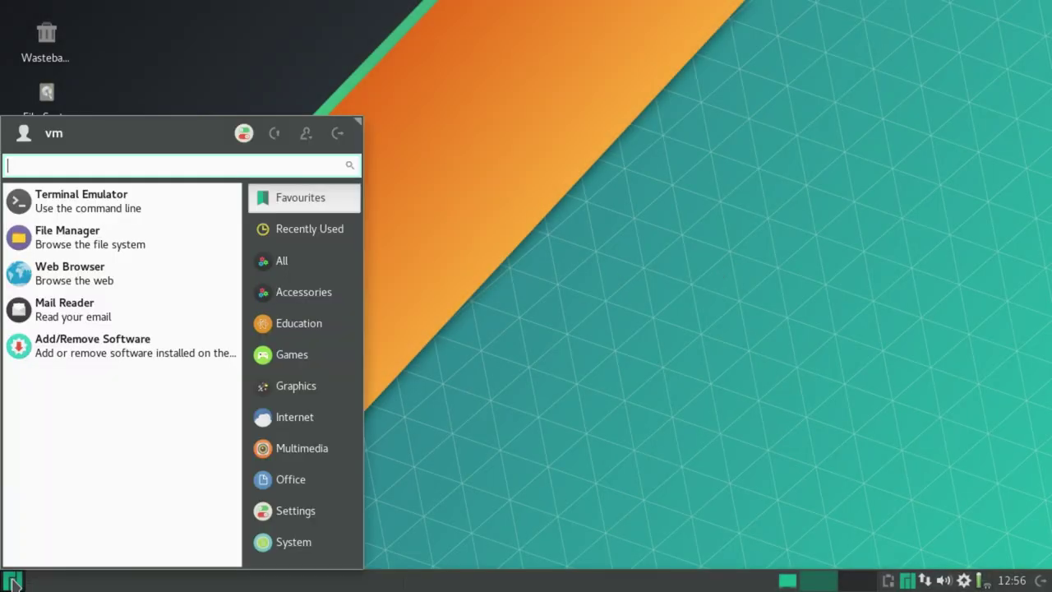
left_click(66, 199)
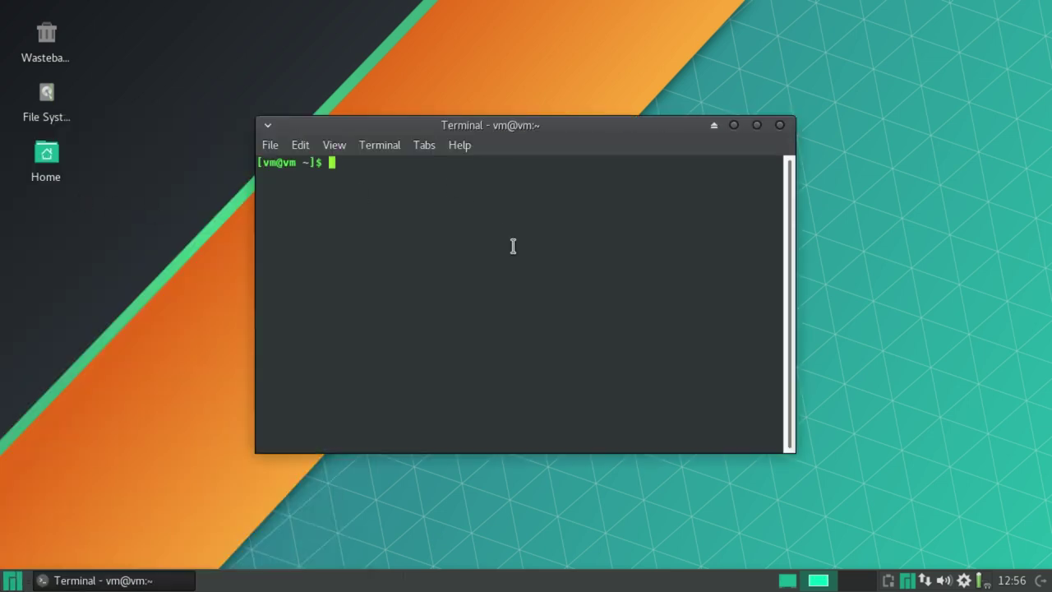
type("sudo pa")
type("cman -S")
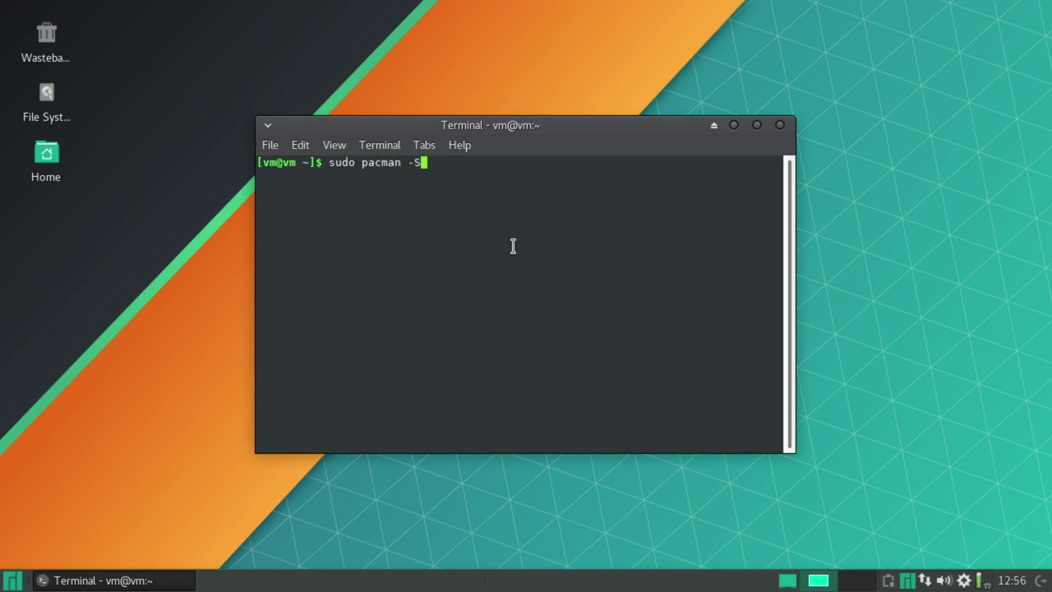
type("yyu")
key("Return")
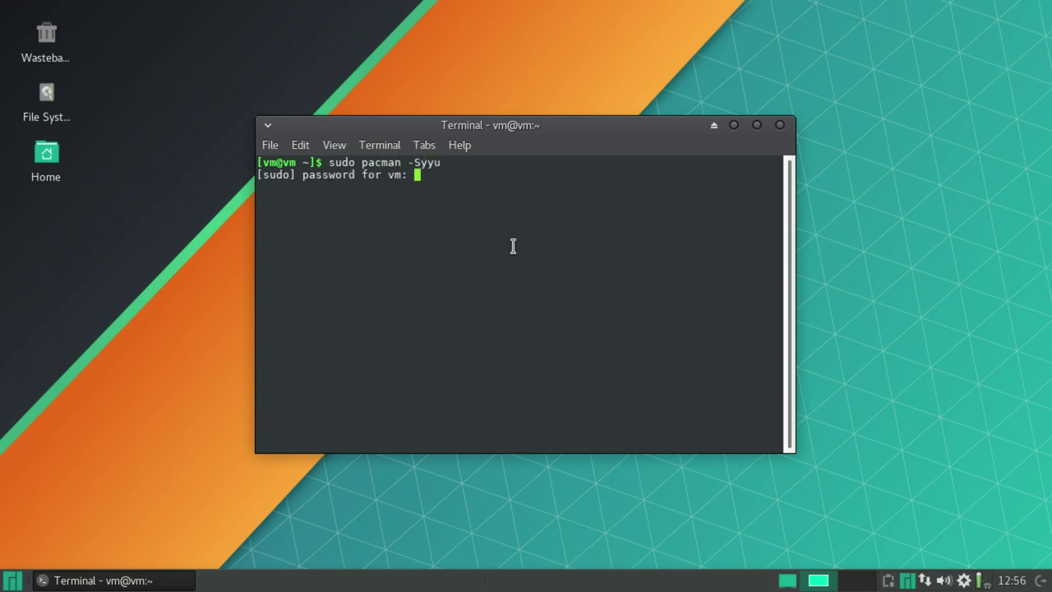
key("Return")
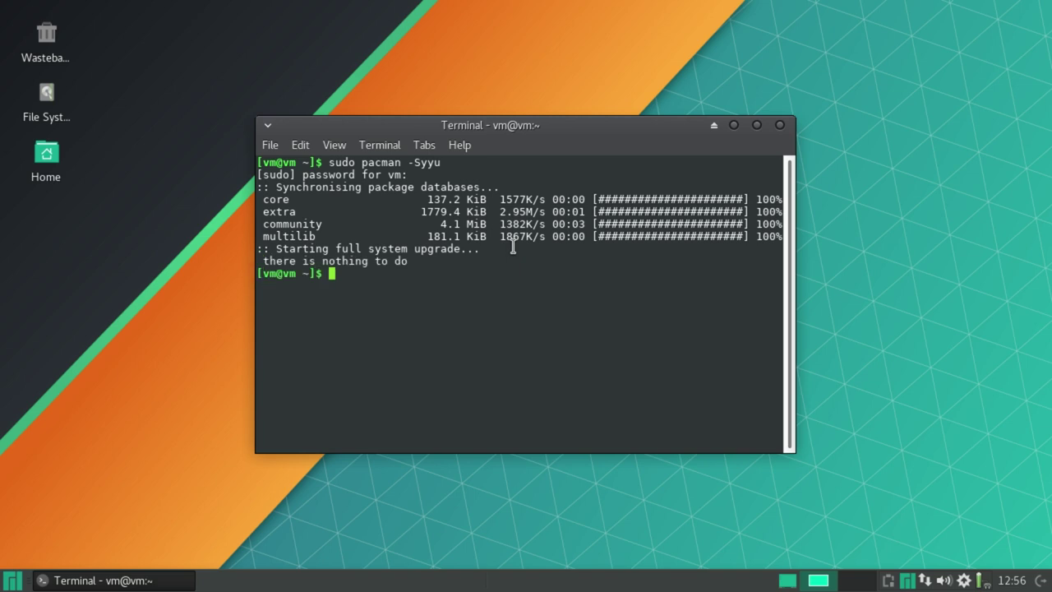
type("sudo pac")
type("man -Ss")
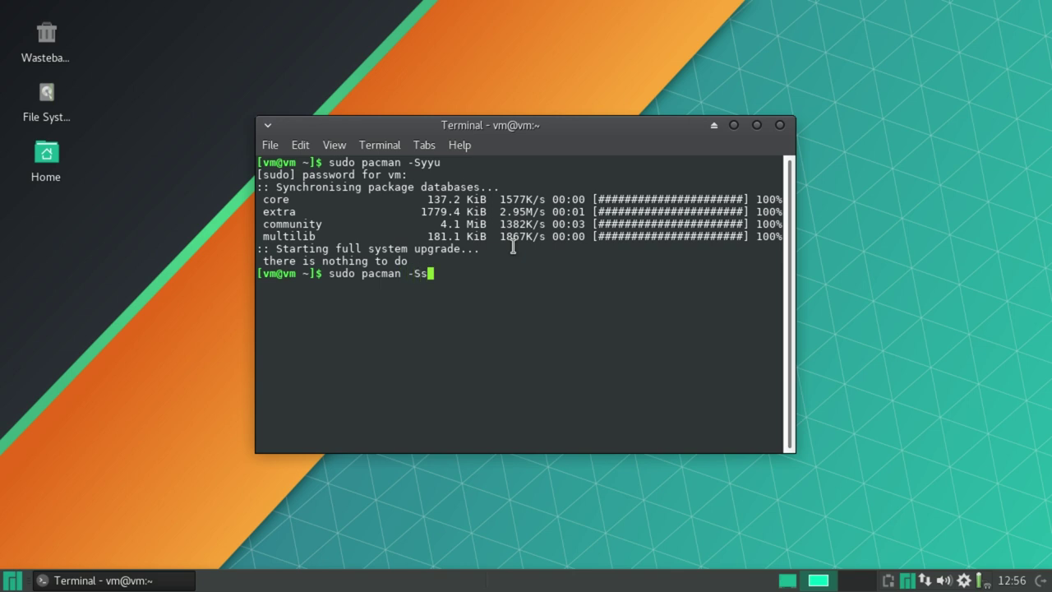
key("BackSpace")
type("gnome")
key("Return")
Step: Accept all GNOME group members and let the install and post-transaction hooks finish
key("Return")
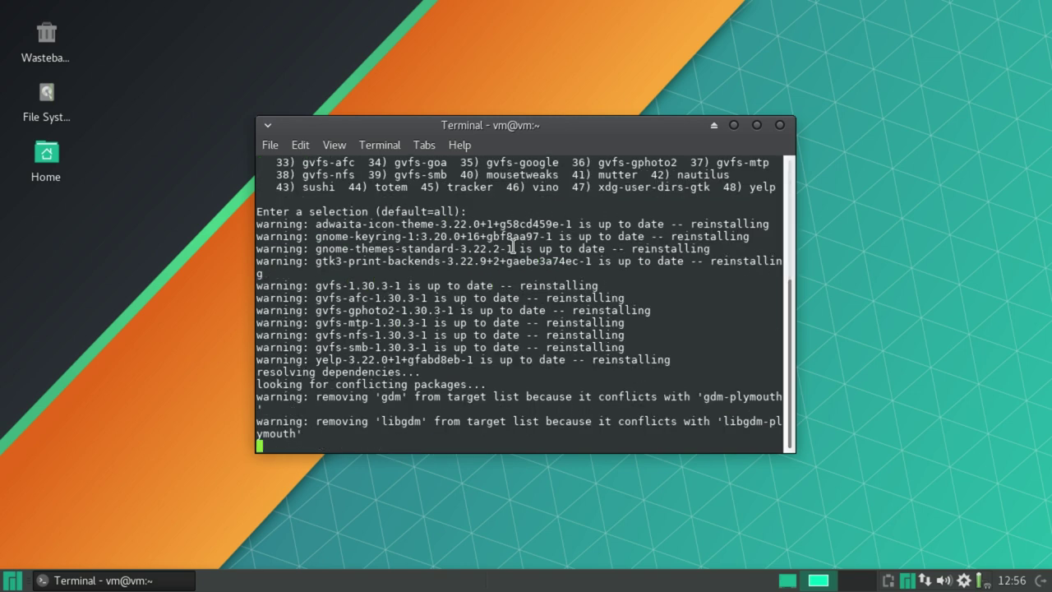
type("y")
key("Return")
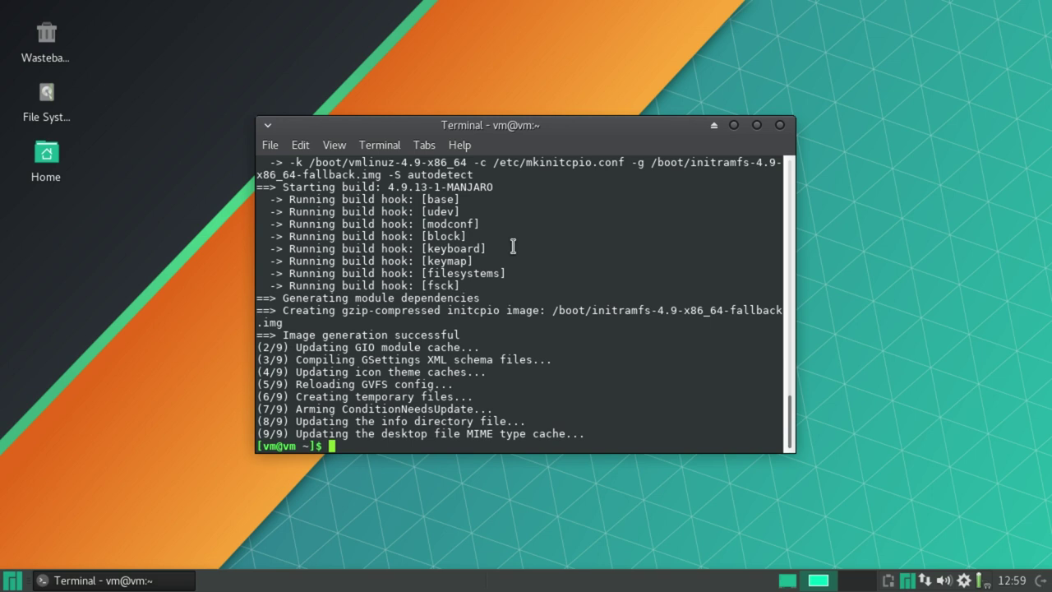
Step: Close the terminal, log out from the Whisker menu, and pick the GNOME session to log in
left_click(779, 126)
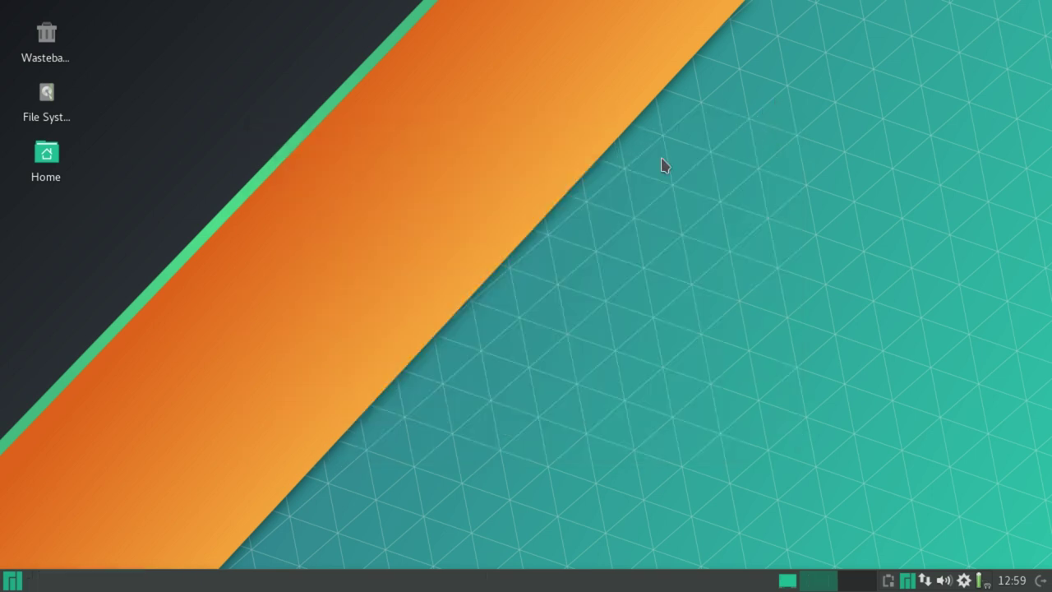
left_click(13, 579)
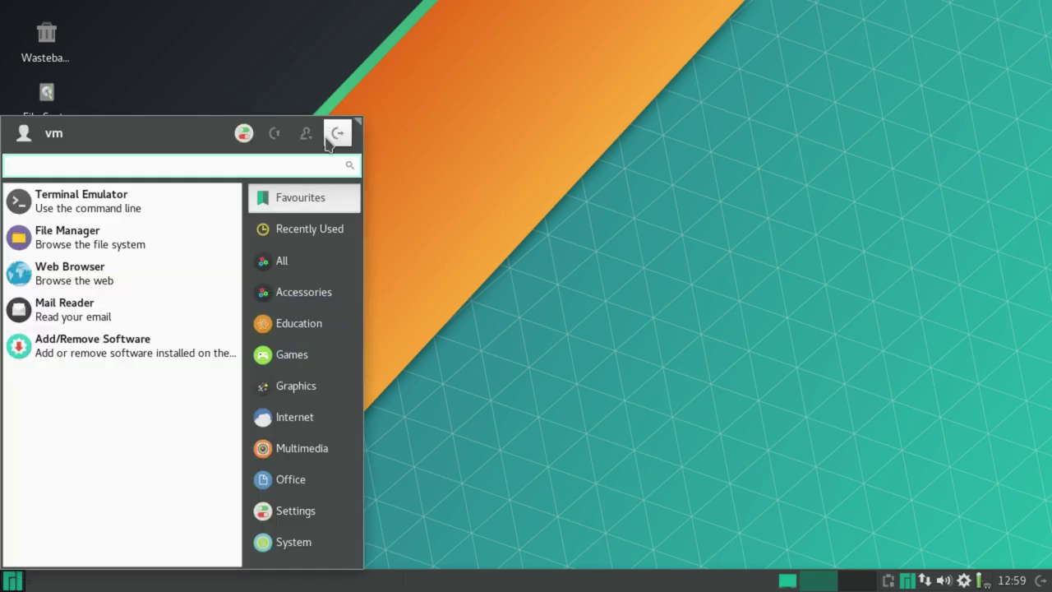
left_click(337, 133)
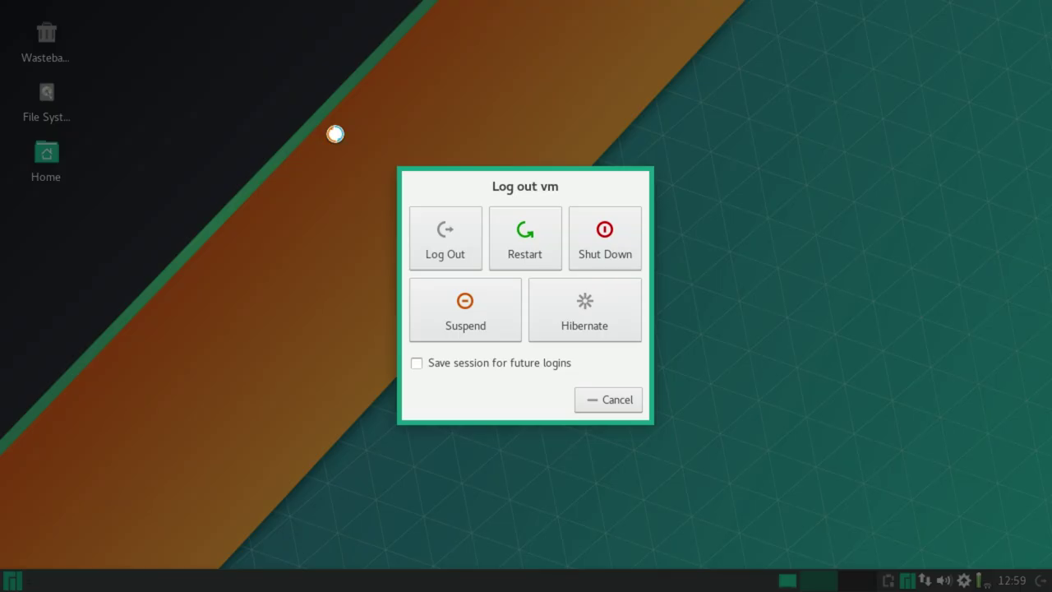
left_click(438, 234)
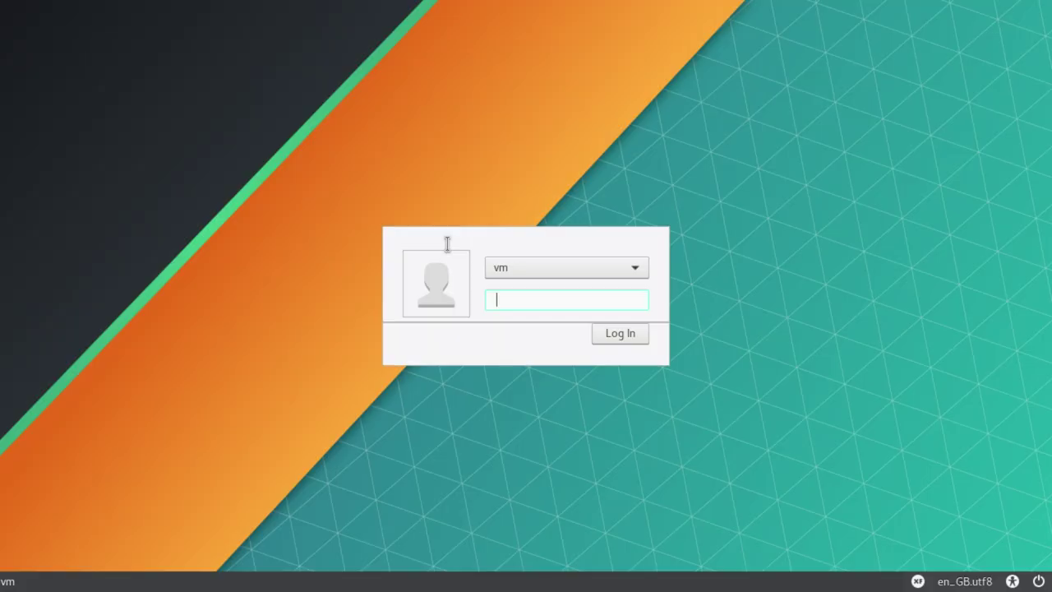
type("vm")
left_click(918, 581)
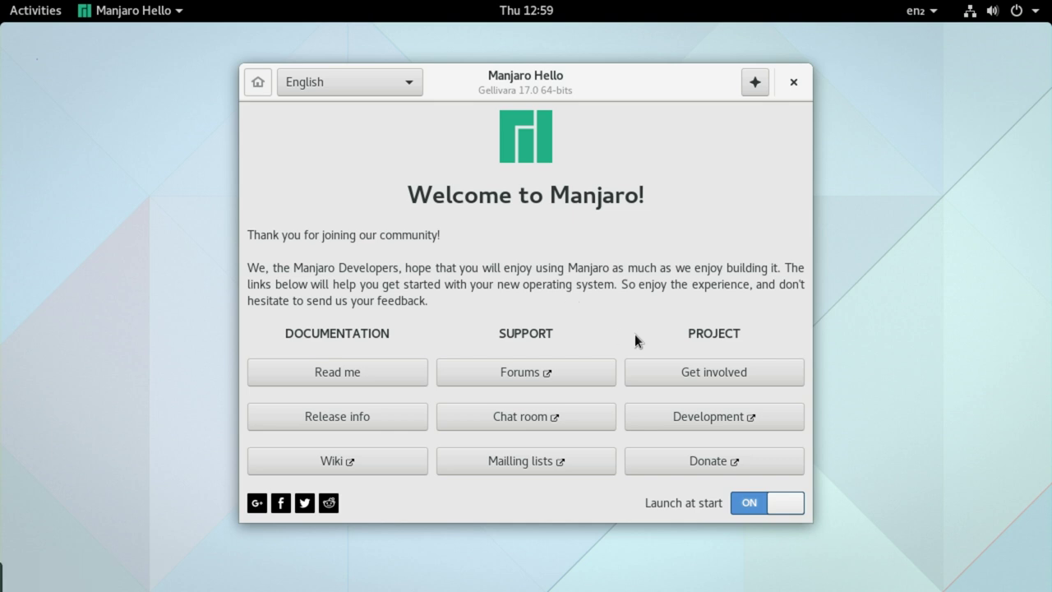
Step: Close Manjaro Hello and glance at the activities overview and the app tray
left_click(793, 82)
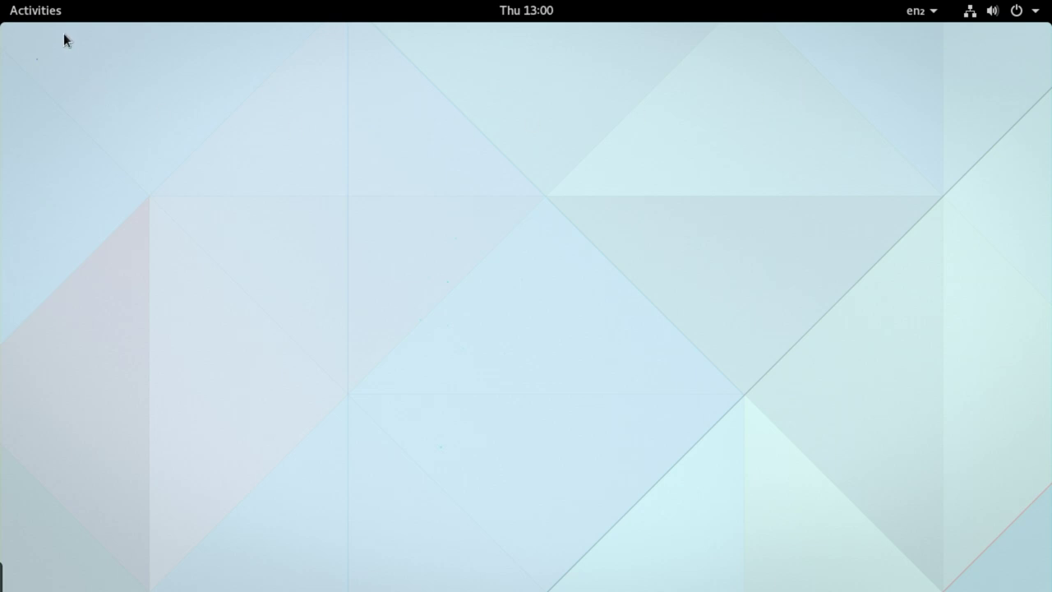
left_click(38, 20)
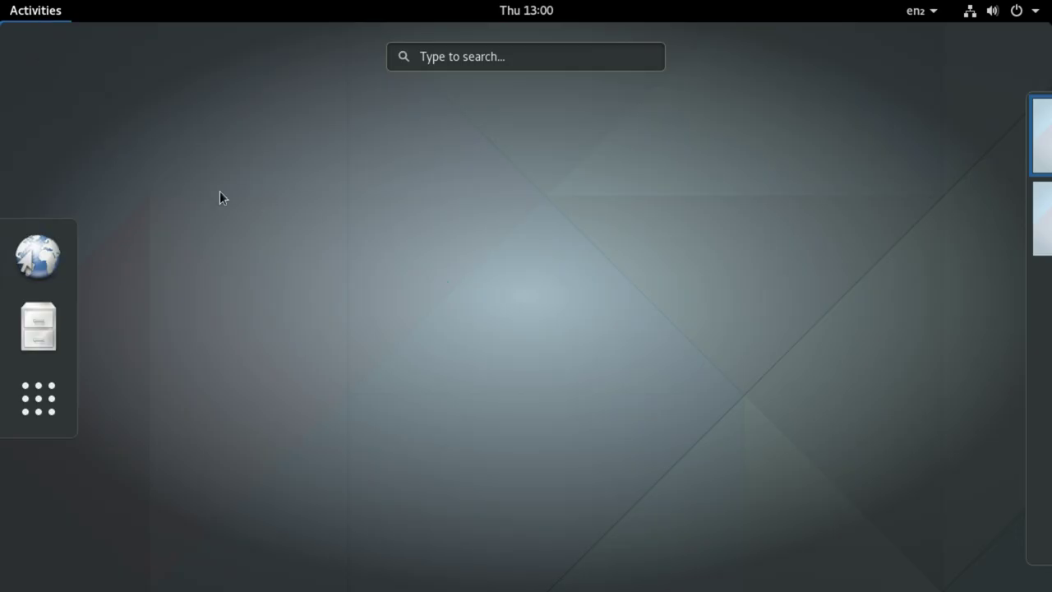
left_click(44, 11)
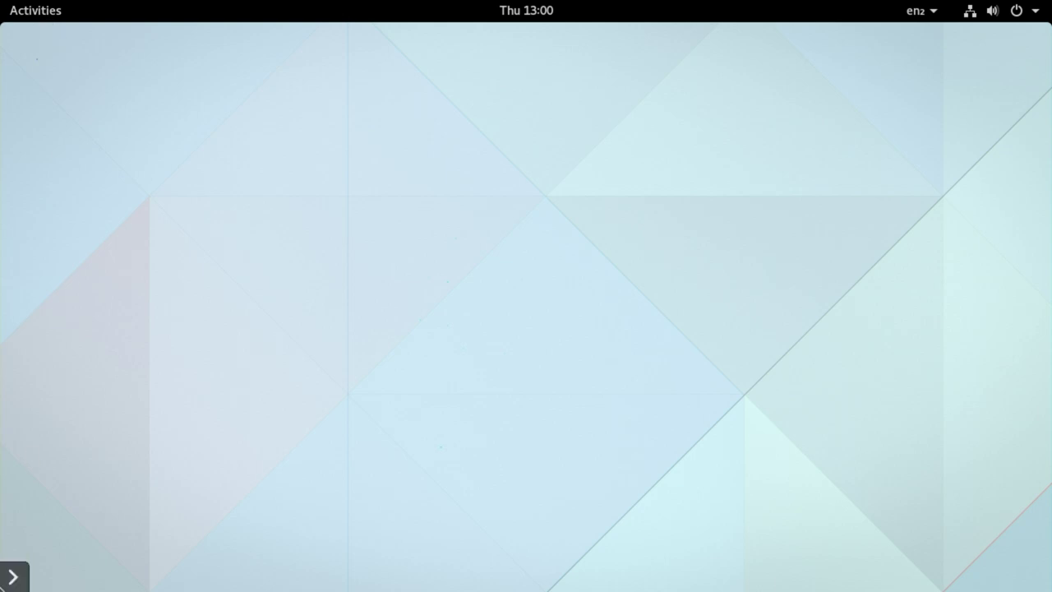
left_click(11, 581)
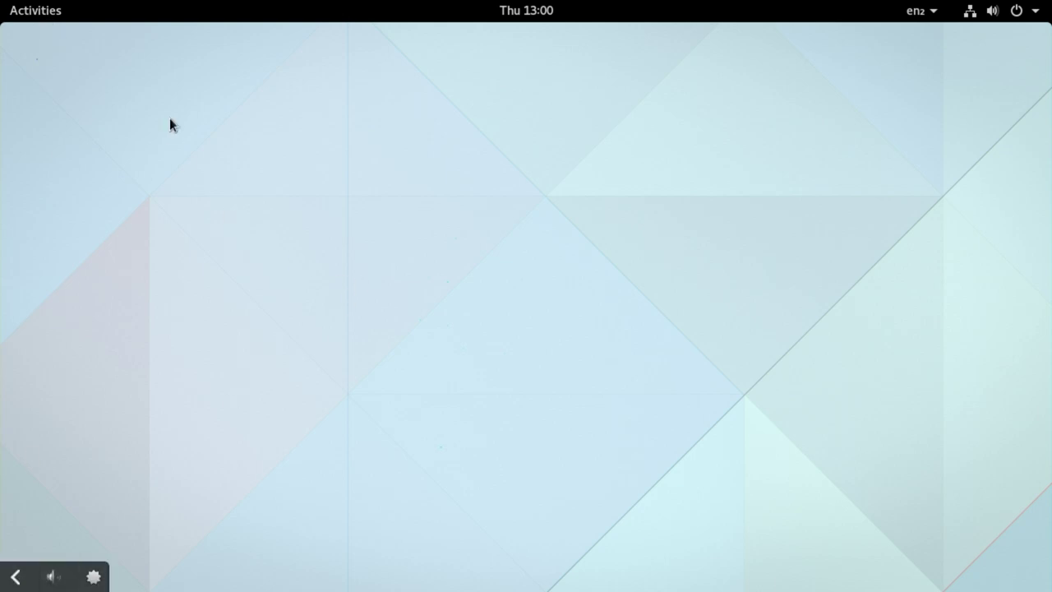
left_click(35, 20)
Step: Switch input to English (UK) and preview its keyboard layout
left_click(934, 13)
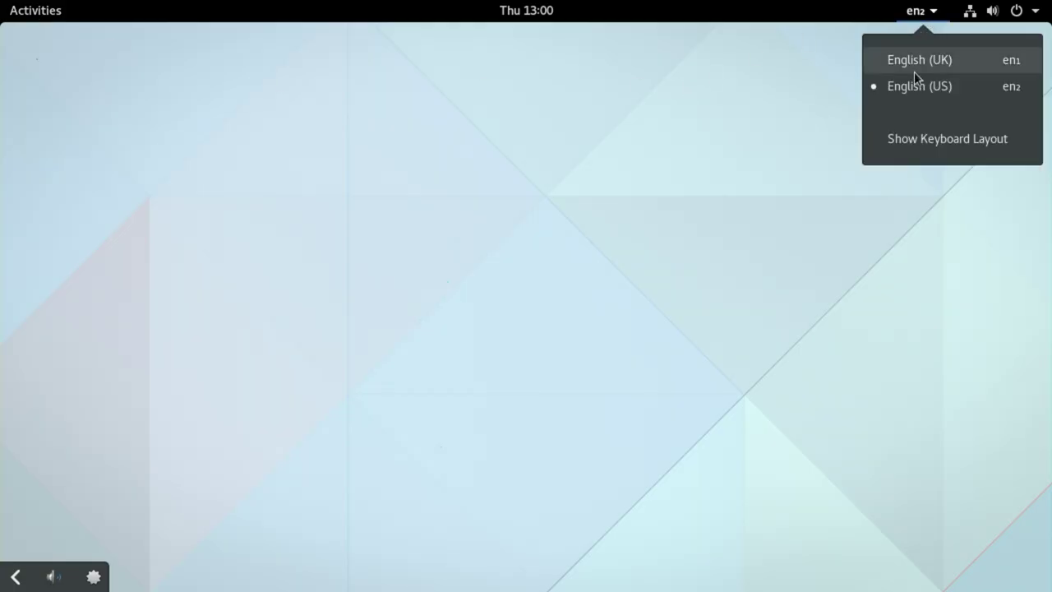
left_click(915, 65)
left_click(915, 16)
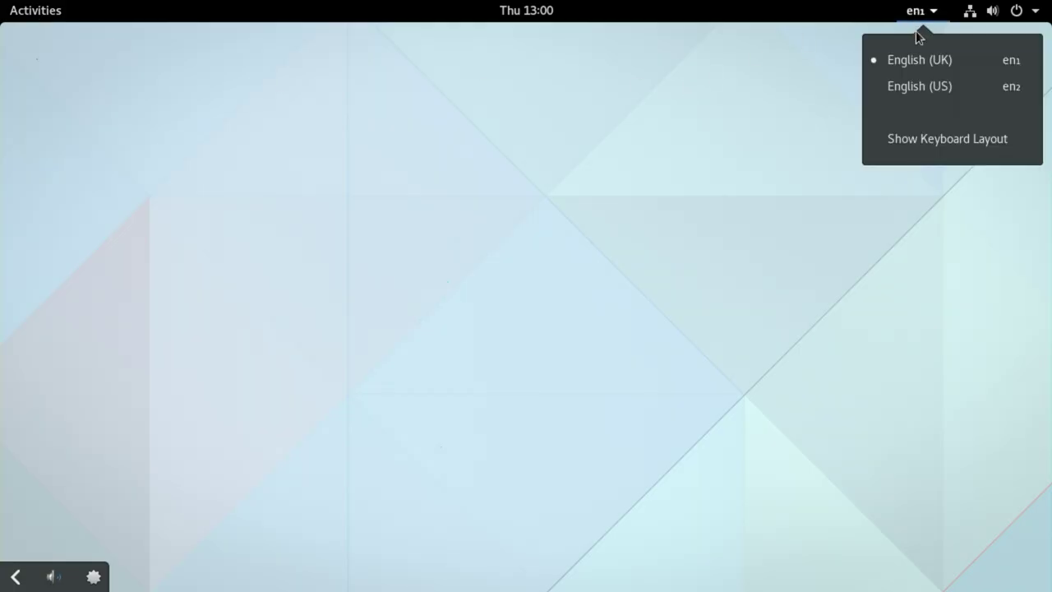
left_click(915, 135)
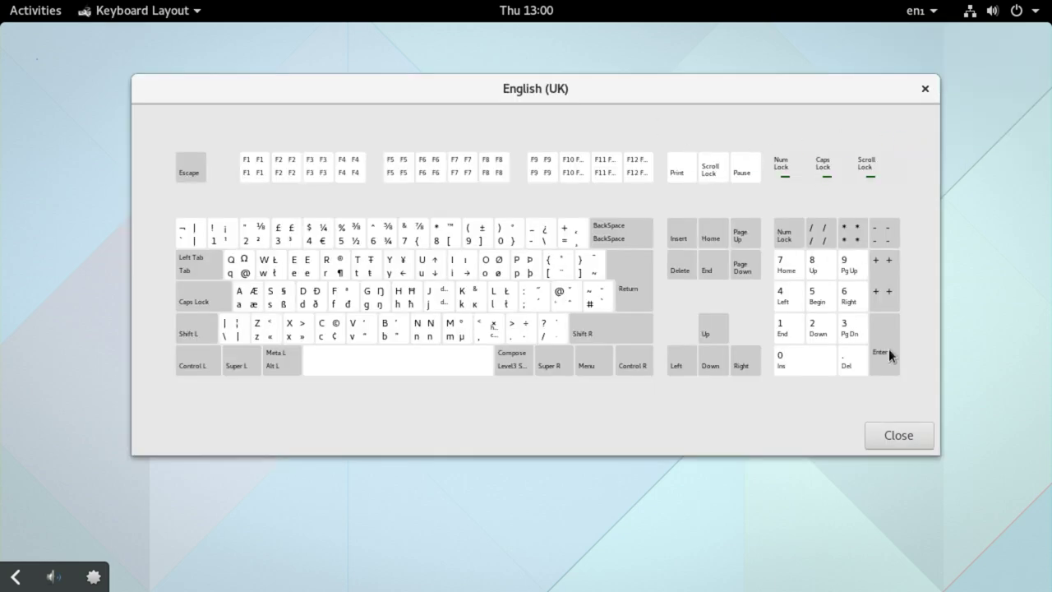
left_click(878, 448)
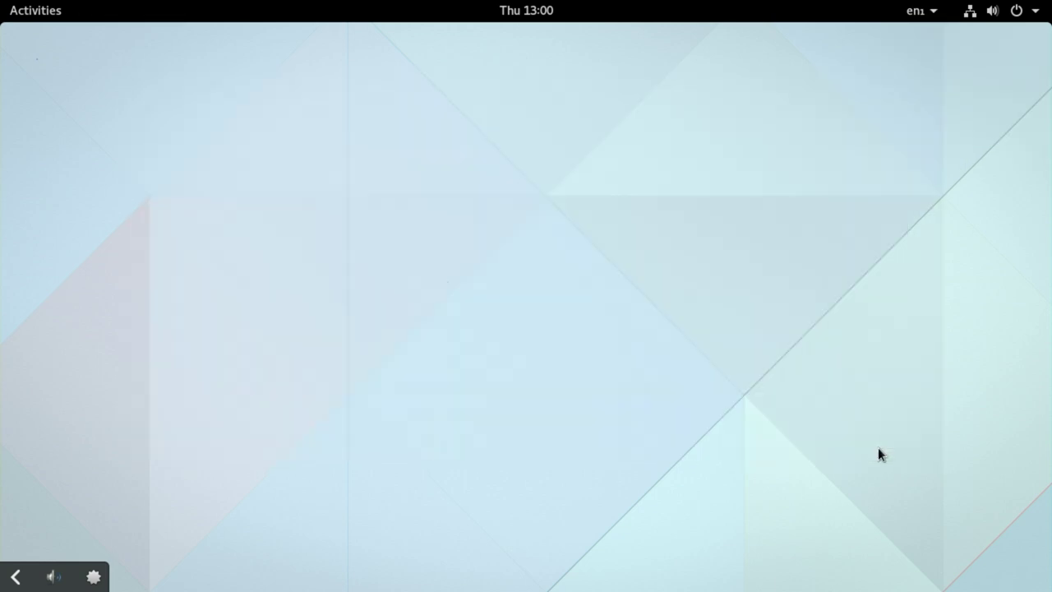
left_click(37, 17)
Step: Choose the red canyon wallpaper under Change Background, then close Settings
right_click(368, 192)
left_click(400, 219)
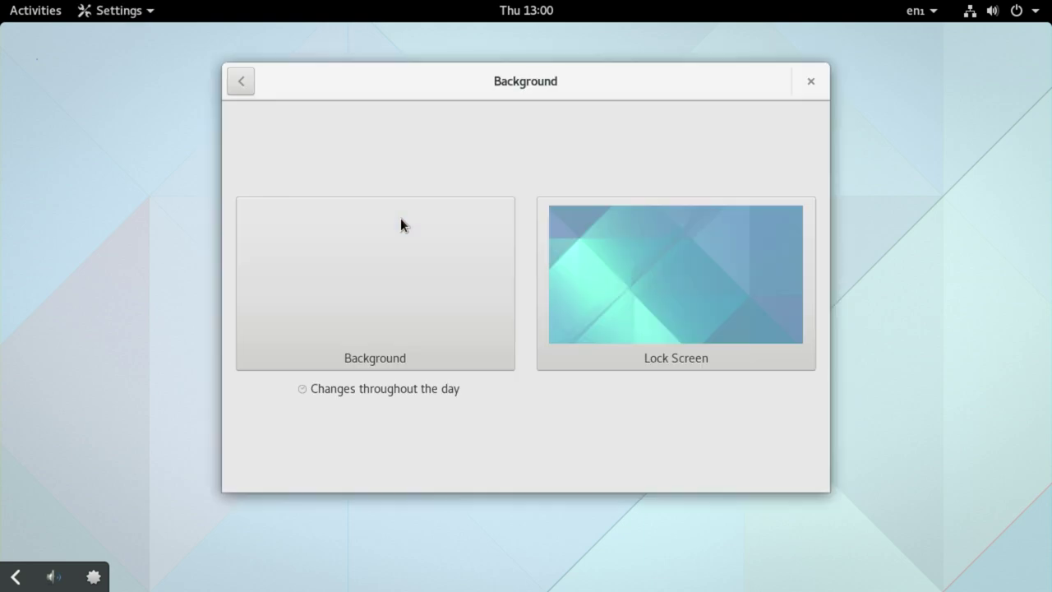
left_click(406, 298)
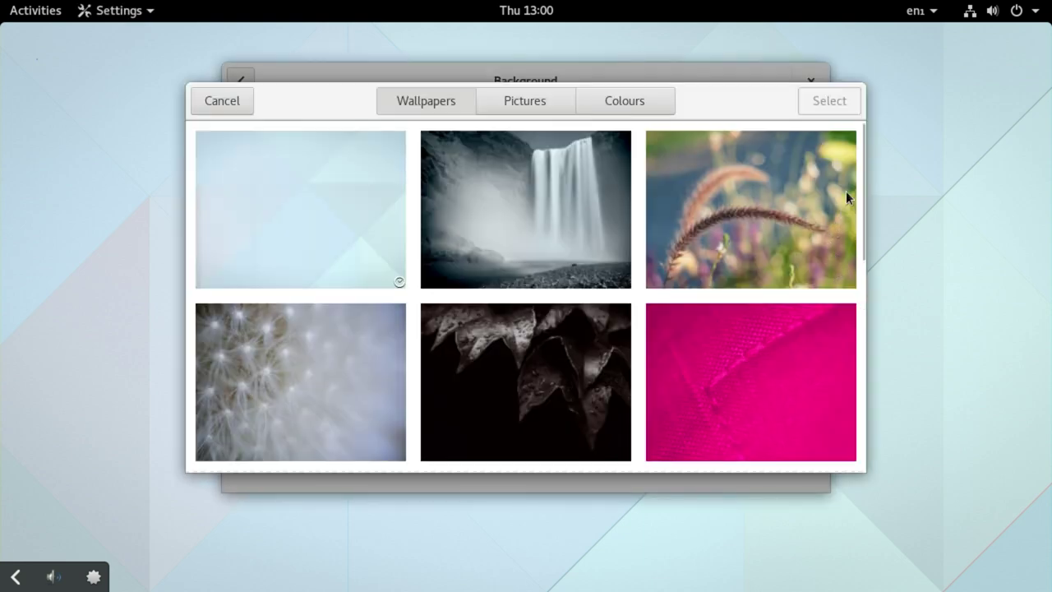
scroll(848, 183, "down", 3)
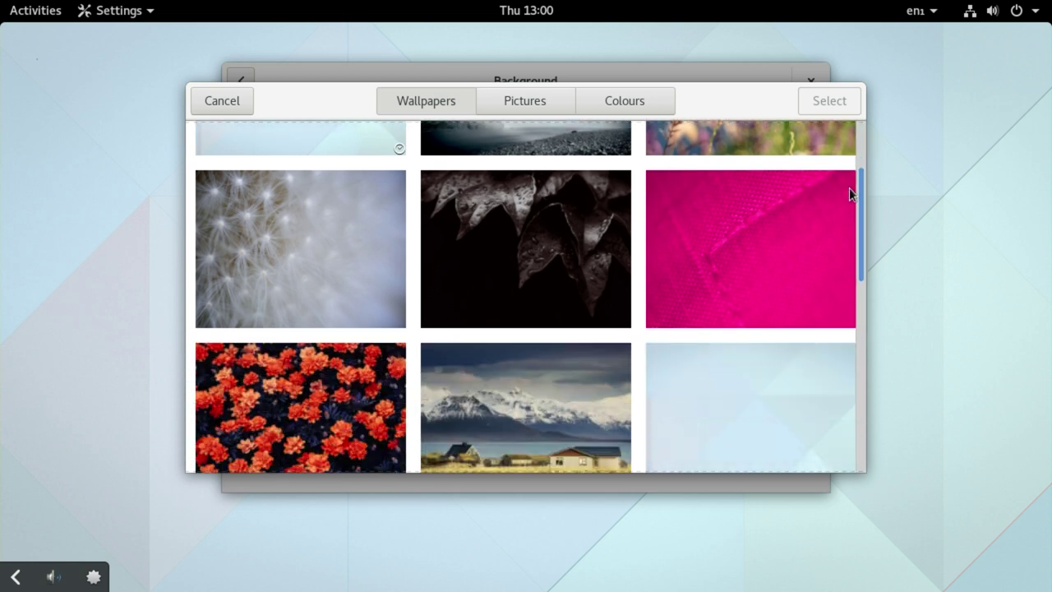
scroll(844, 205, "down", 3)
scroll(838, 263, "down", 3)
scroll(834, 280, "down", 1)
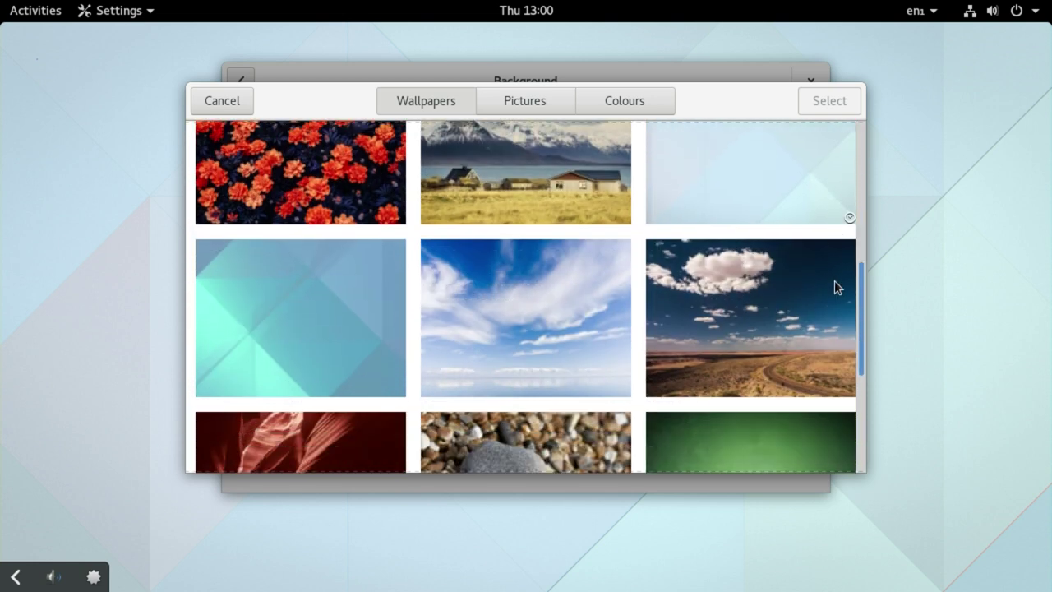
scroll(838, 317, "down", 2)
scroll(837, 329, "down", 1)
scroll(839, 353, "down", 1)
scroll(839, 359, "down", 2)
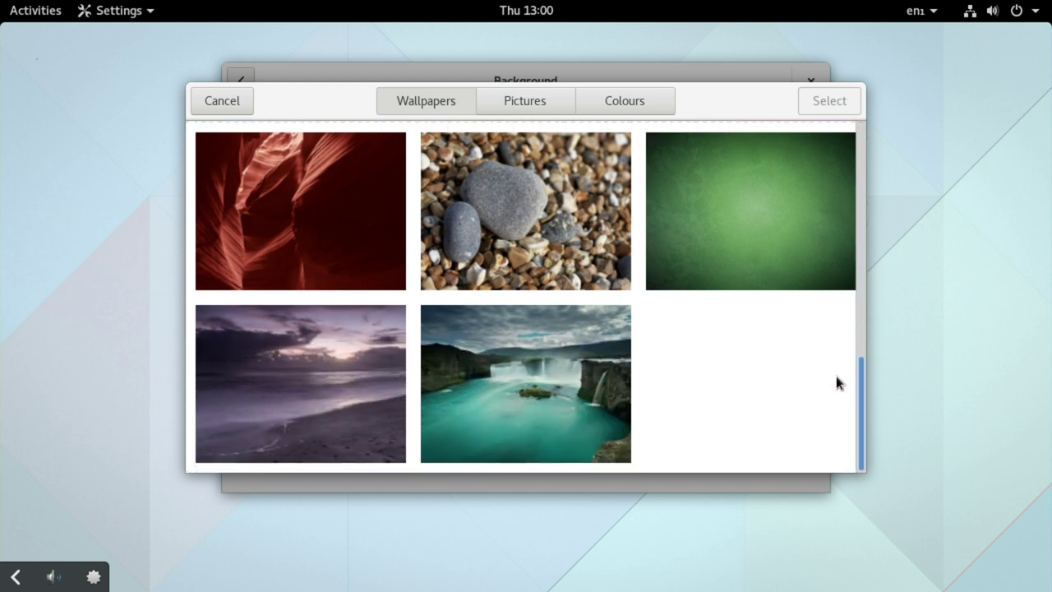
left_click(585, 391)
left_click(300, 218)
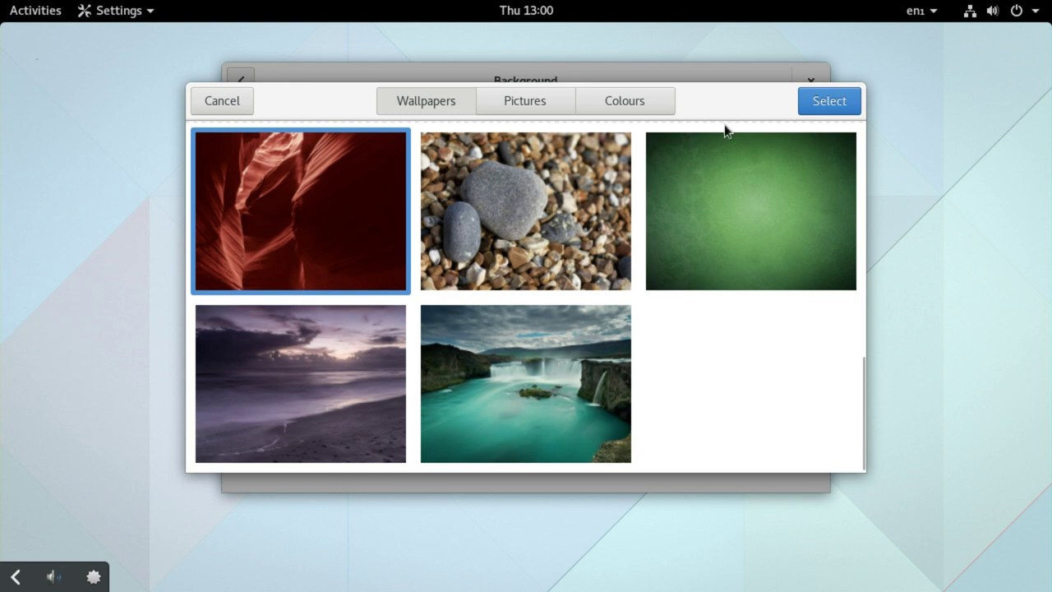
left_click(818, 106)
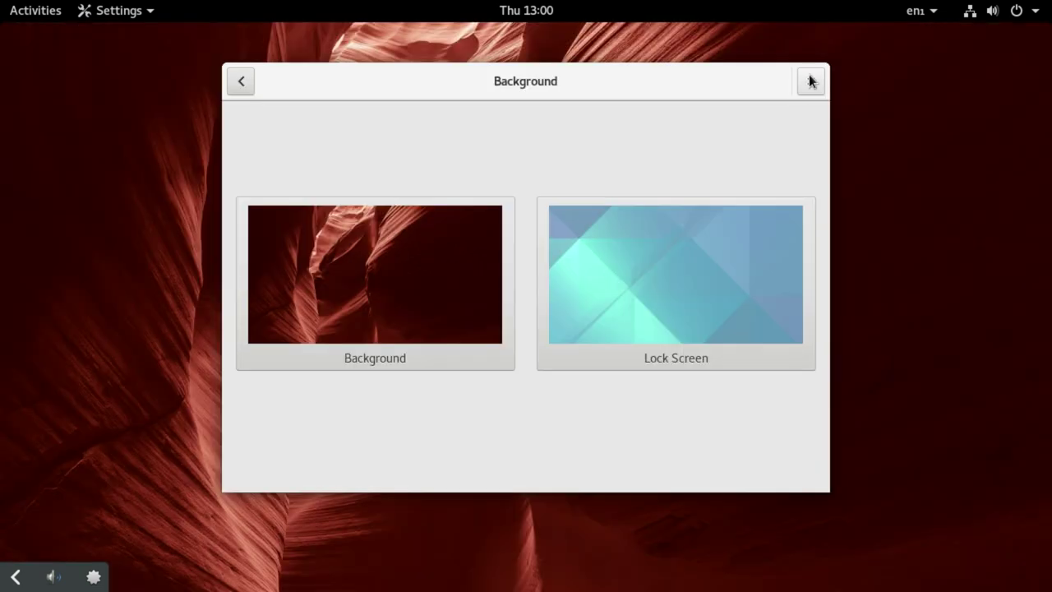
left_click(809, 82)
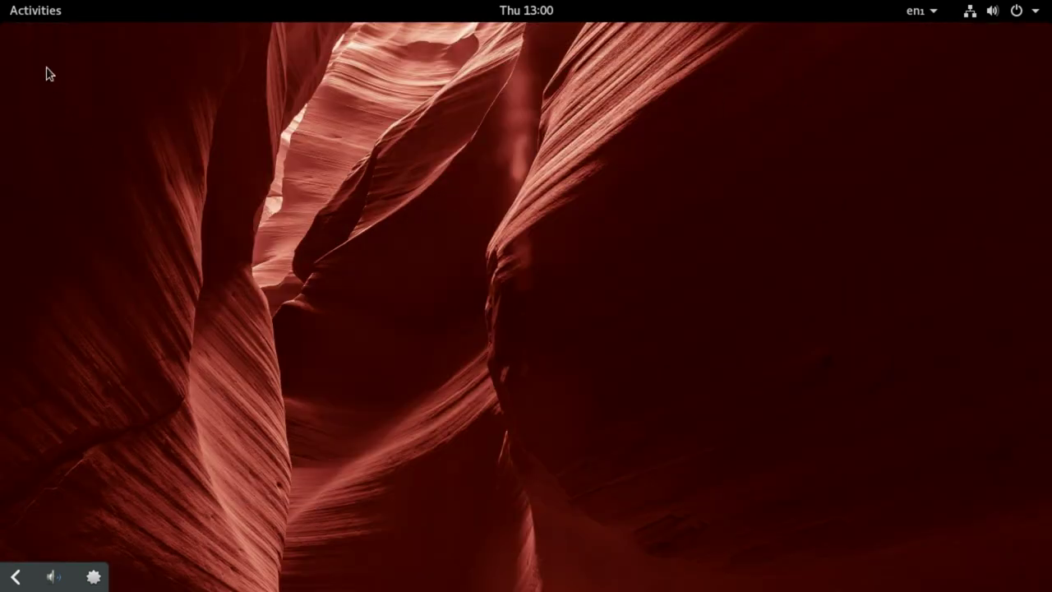
Step: Add Firefox and GNU Image Manipulation Program to favourites from the app grid
left_click(33, 18)
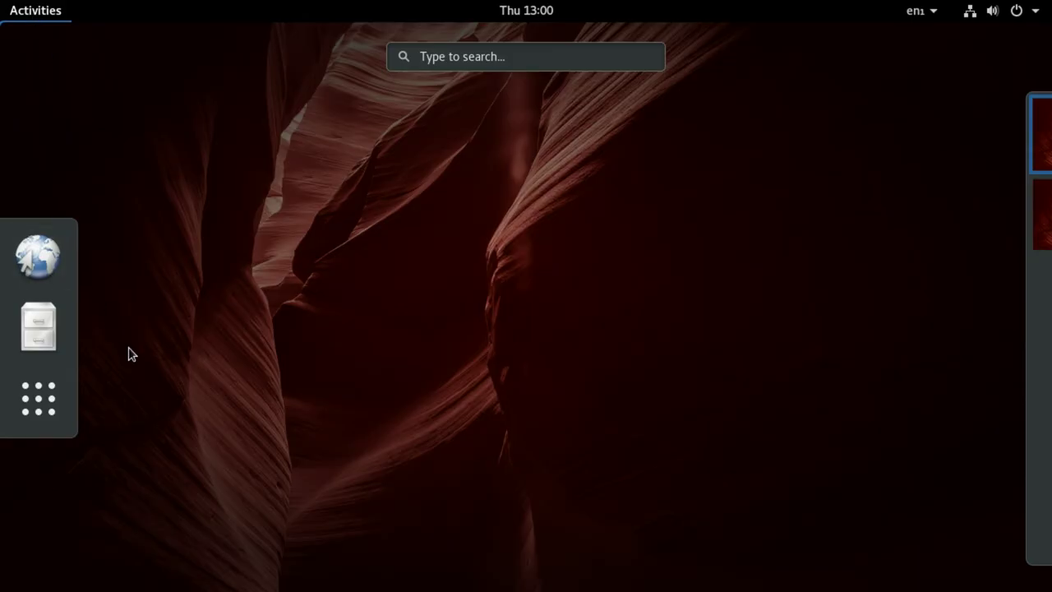
left_click(49, 406)
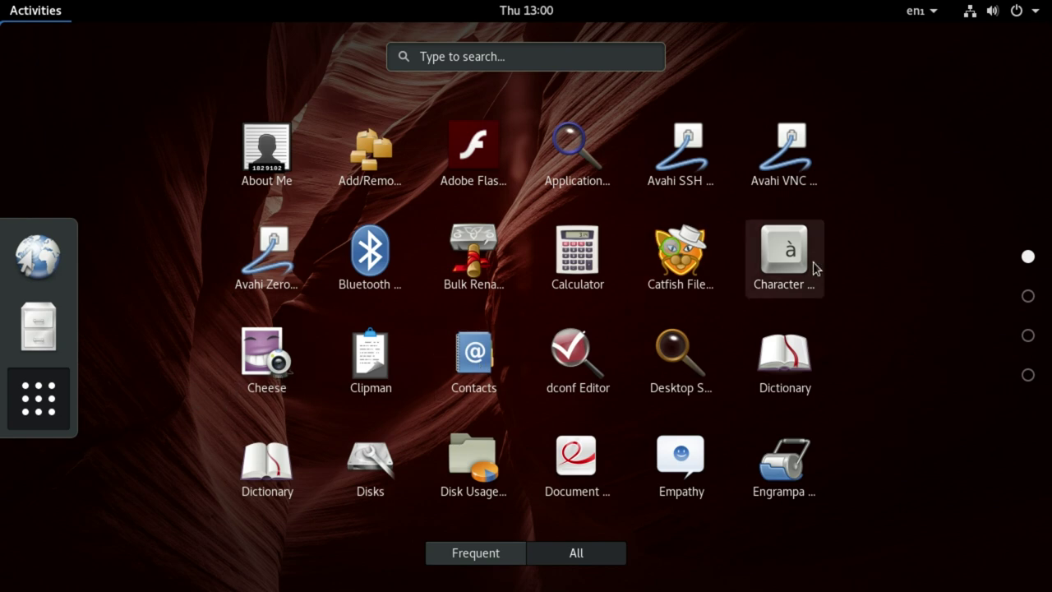
left_click(1028, 296)
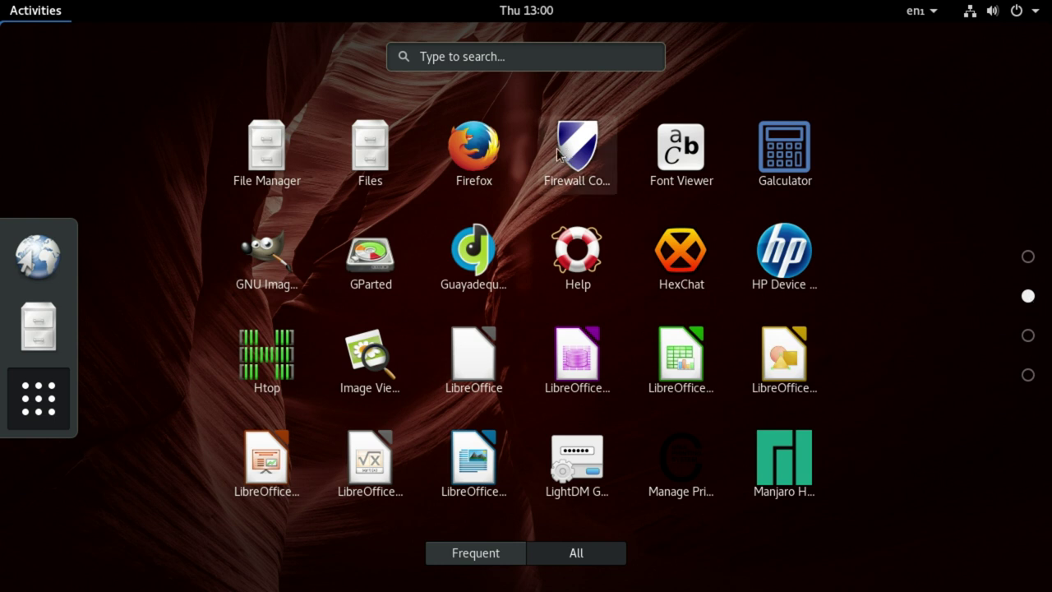
right_click(475, 169)
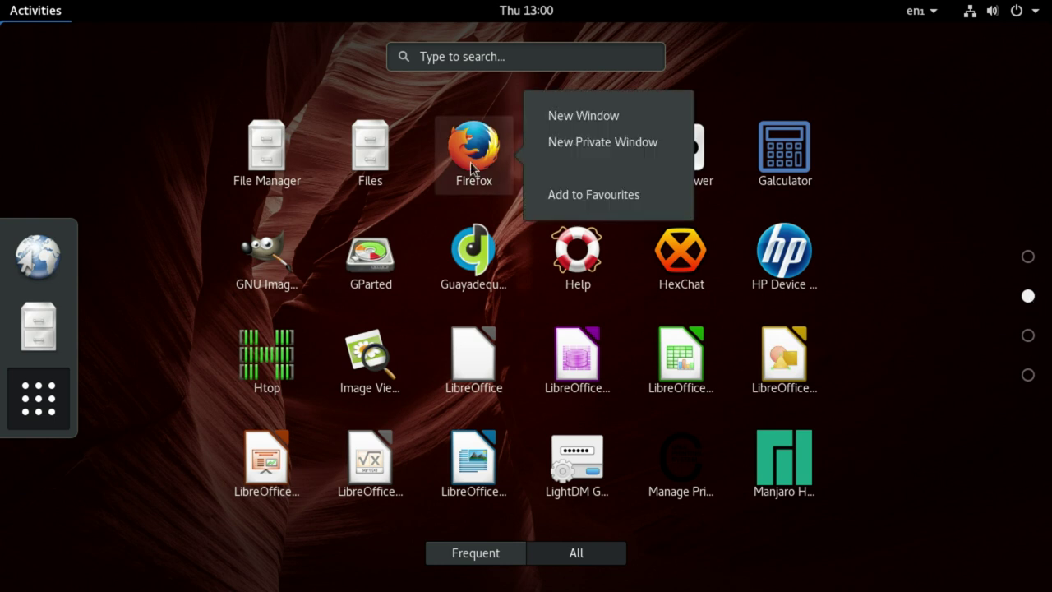
left_click(564, 197)
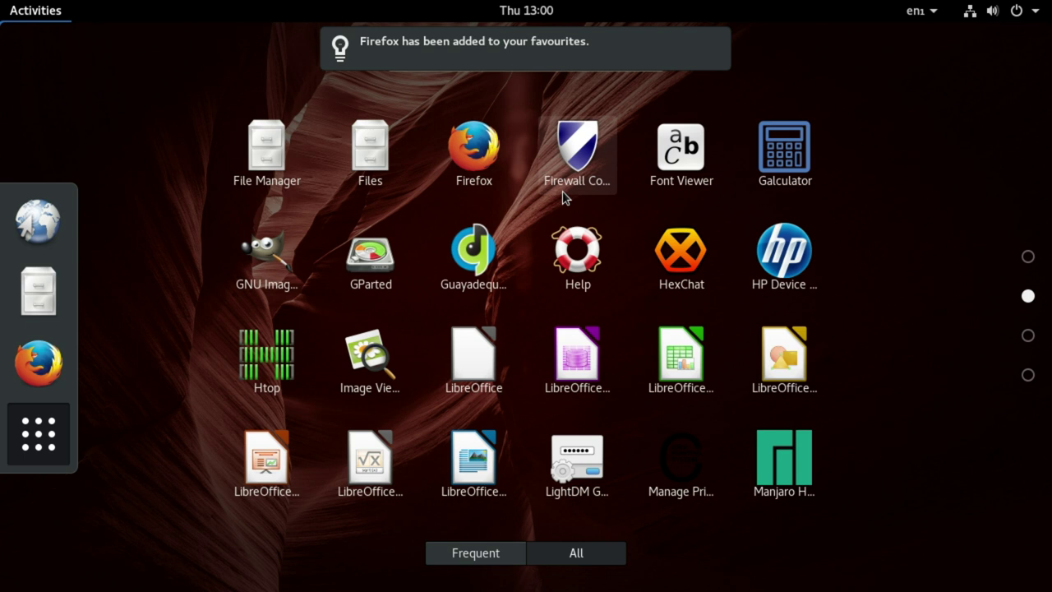
right_click(268, 271)
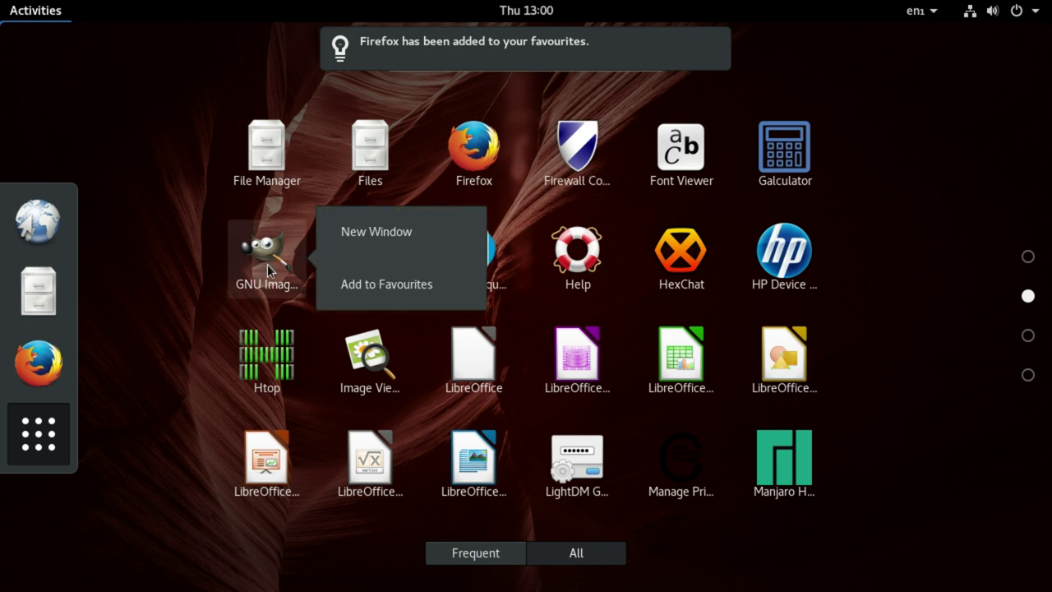
left_click(354, 286)
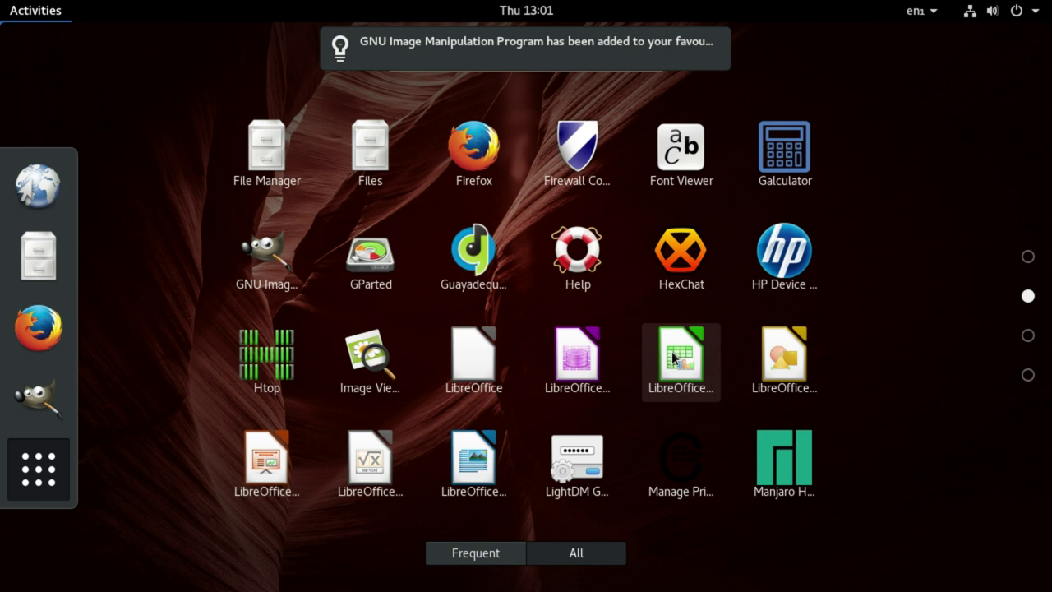
Step: Add LibreOffice Writer and Parole Media Player to favourites
right_click(478, 459)
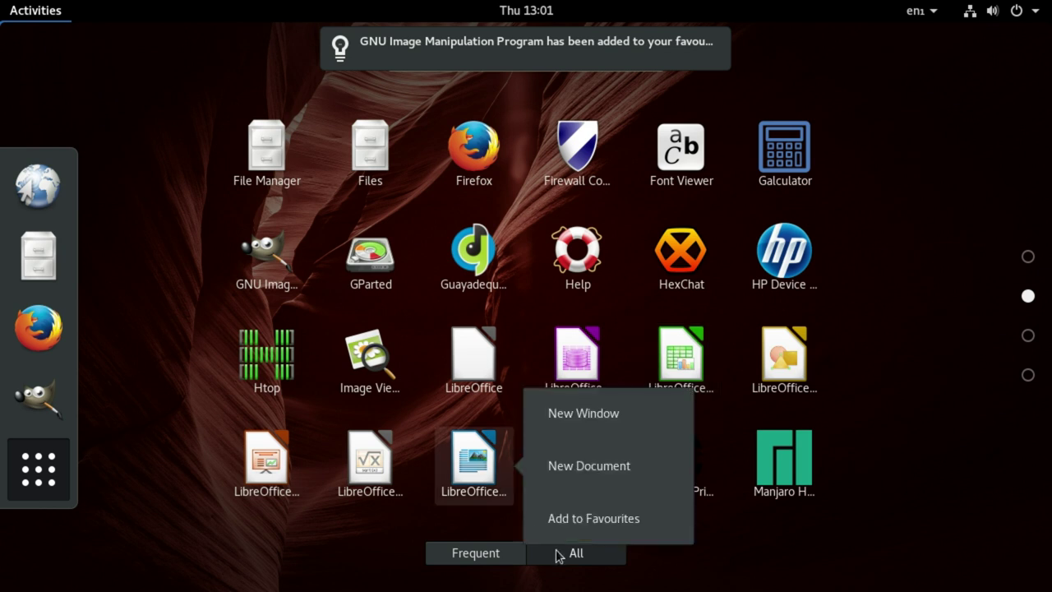
left_click(573, 524)
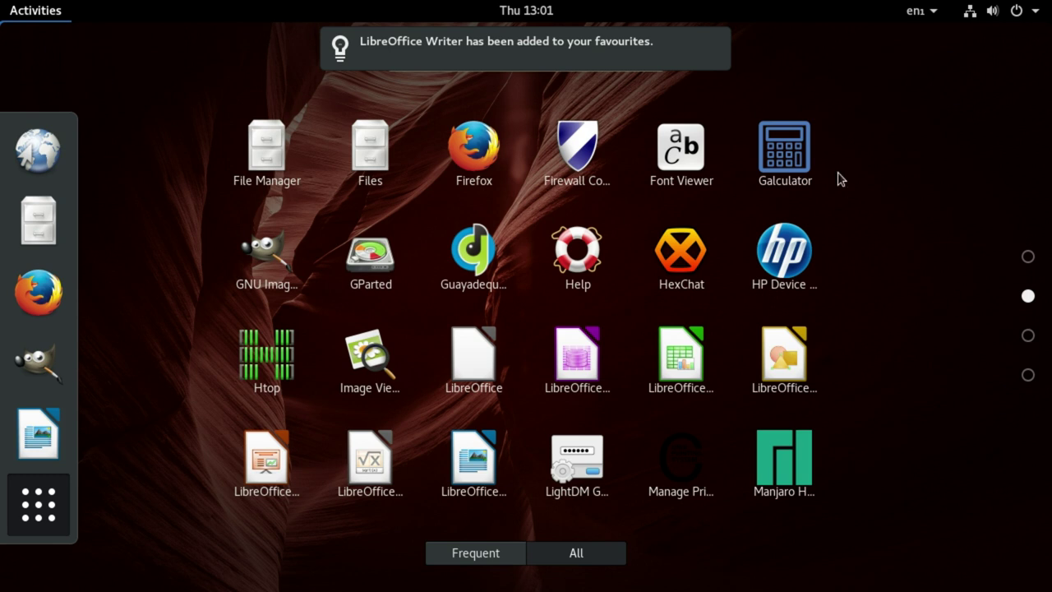
left_click(1028, 337)
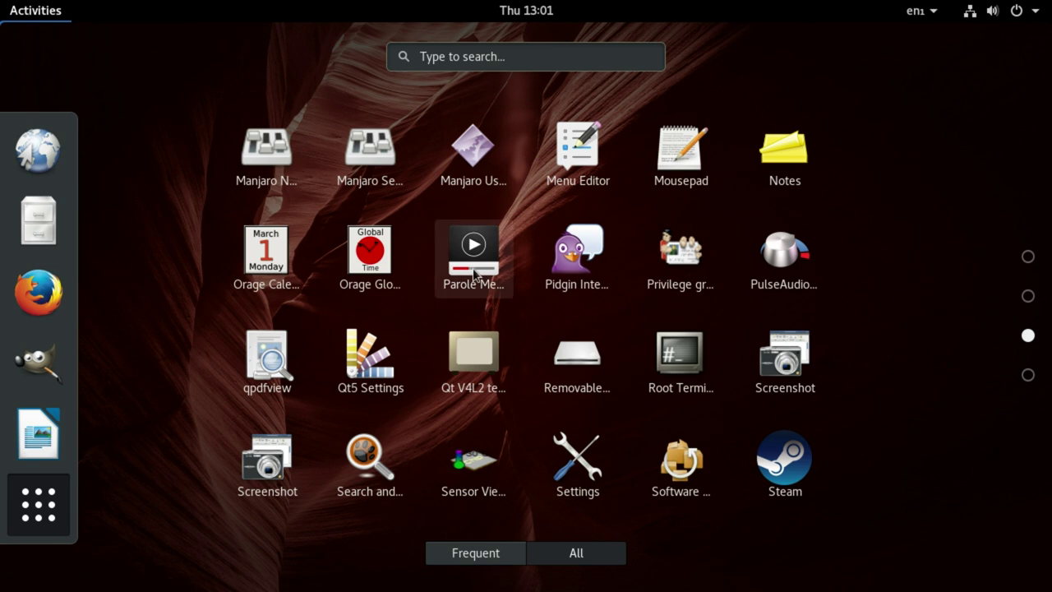
right_click(469, 251)
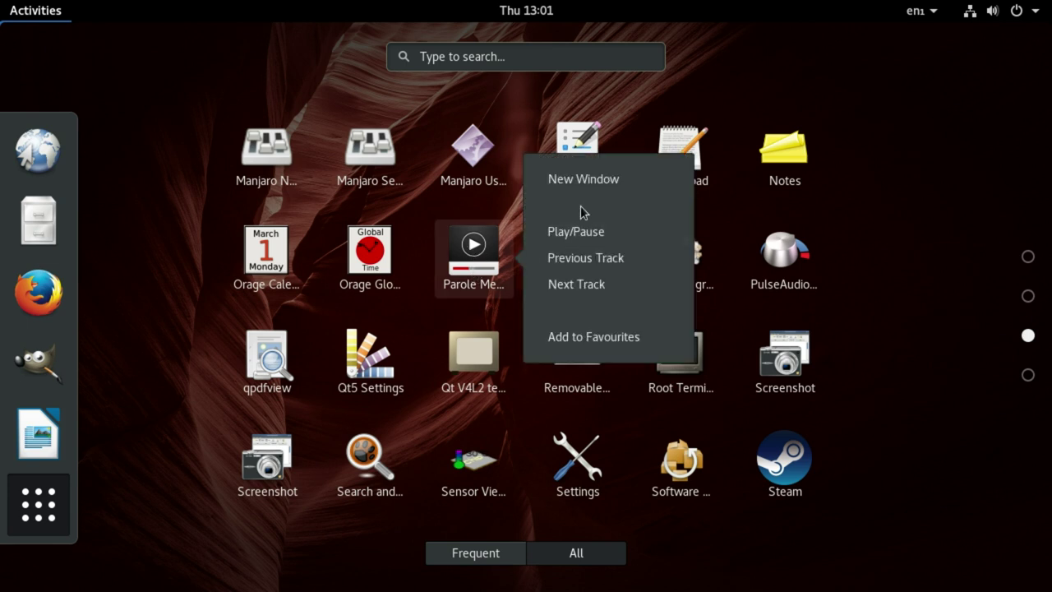
left_click(599, 337)
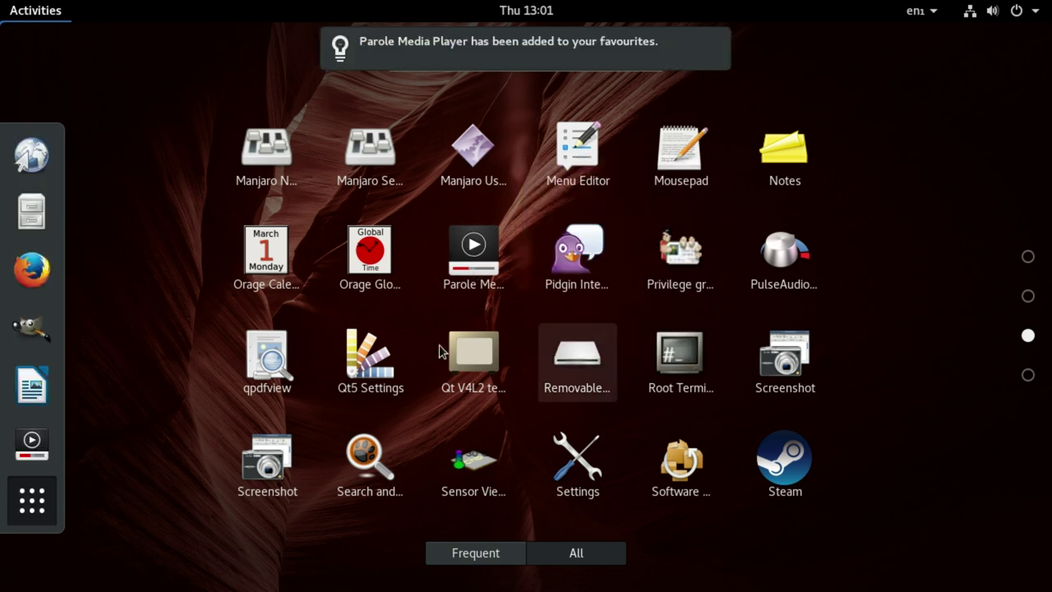
Step: Launch Qt5 Settings and review its Appearance and Fonts settings
left_click(363, 359)
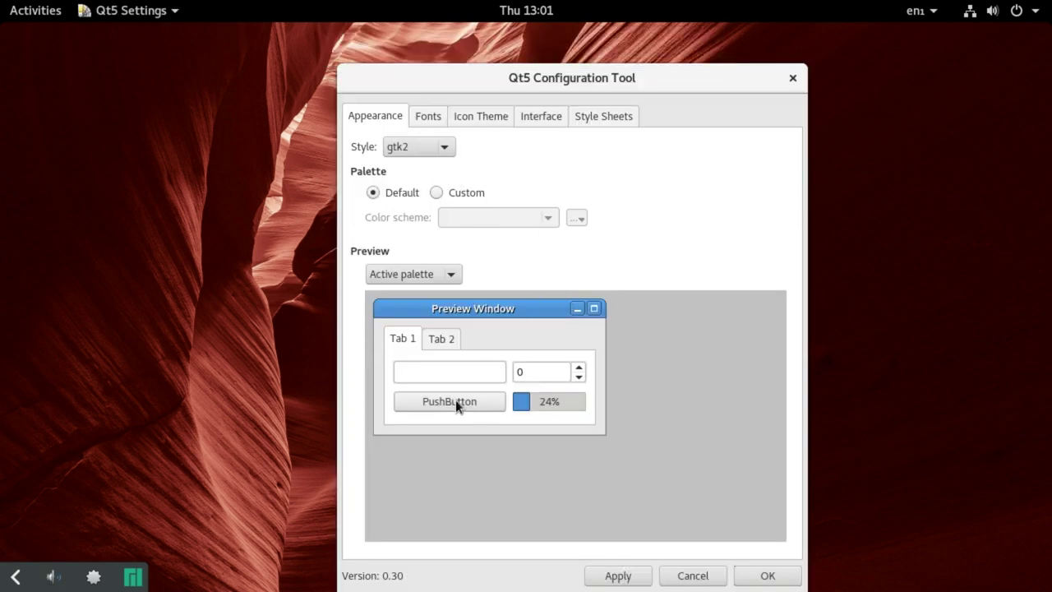
left_click(444, 339)
left_click(404, 339)
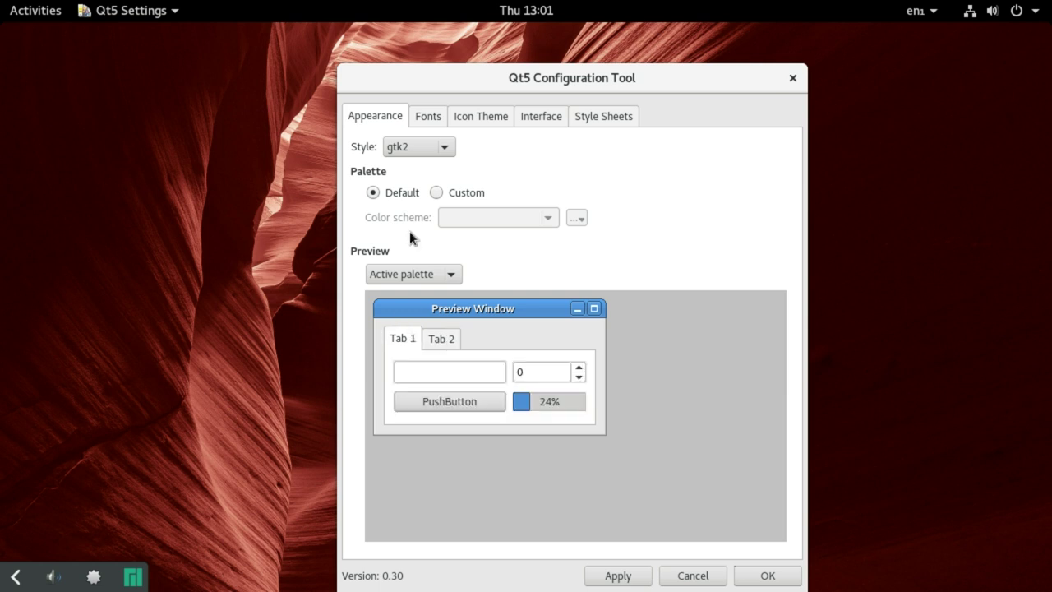
left_click(428, 116)
left_click_drag(492, 77, 473, 46)
Step: Select the GNOME icon theme, review Interface and Style Sheets, and confirm with OK
left_click(458, 84)
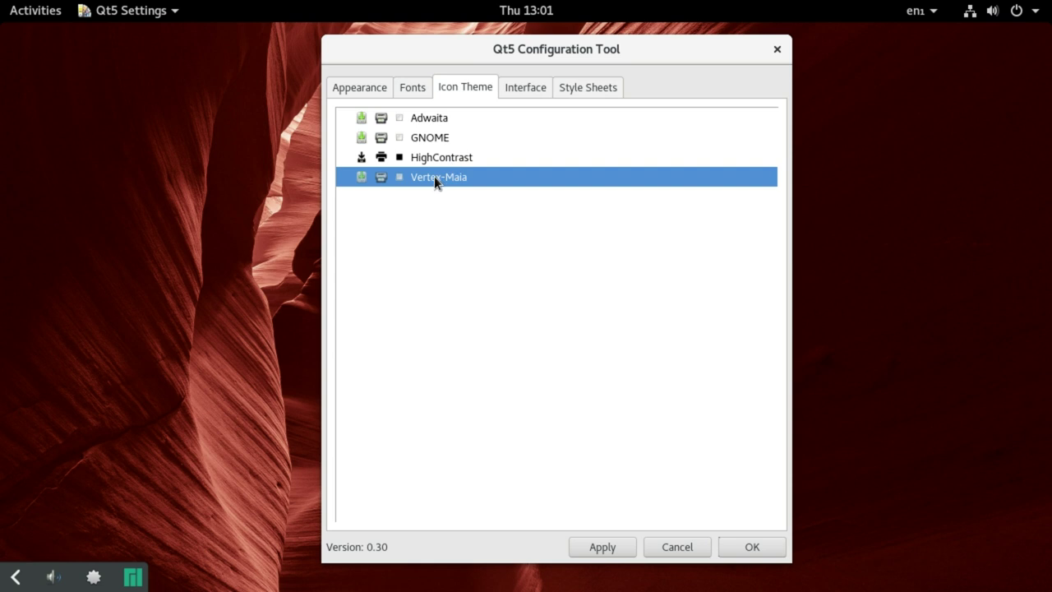
left_click(423, 141)
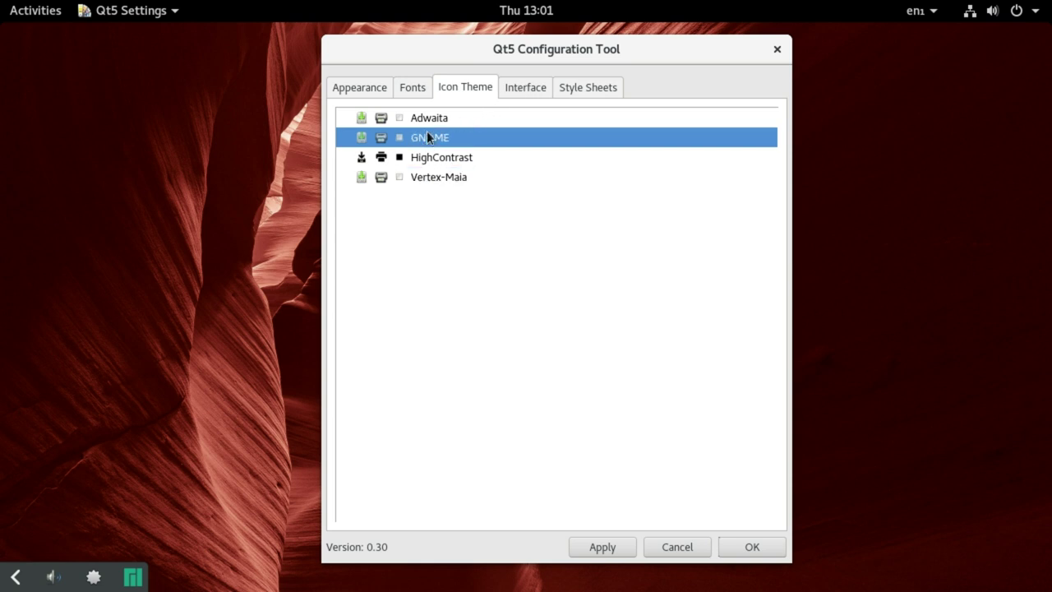
left_click(515, 89)
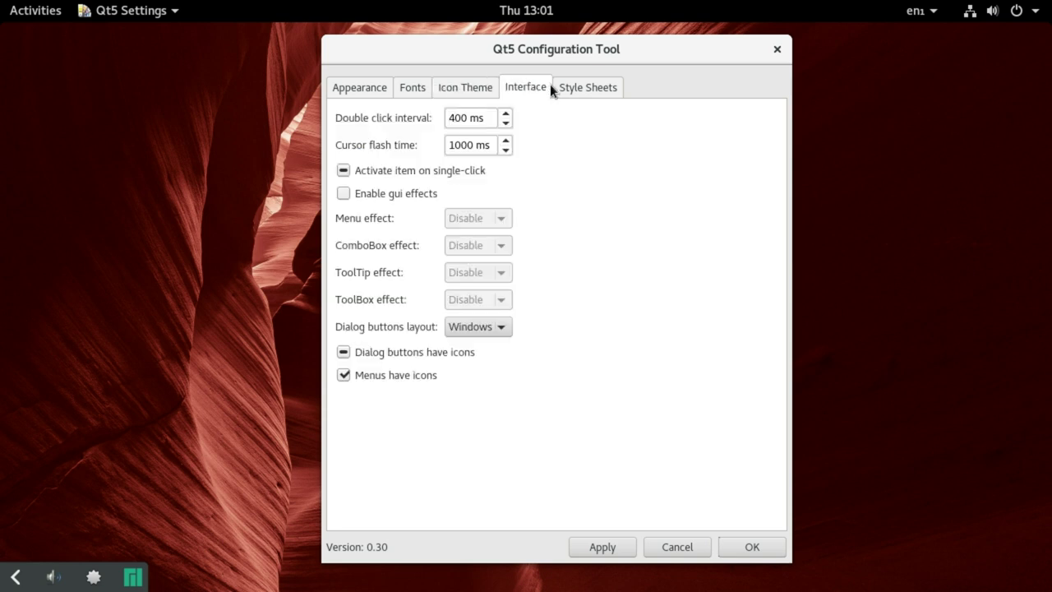
left_click(578, 80)
left_click(370, 88)
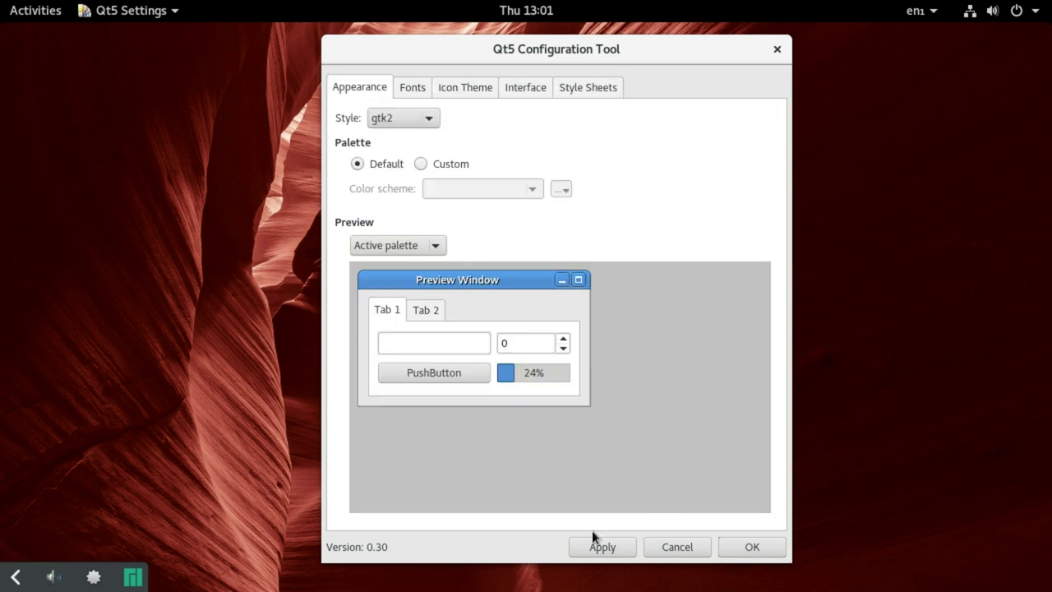
left_click(749, 547)
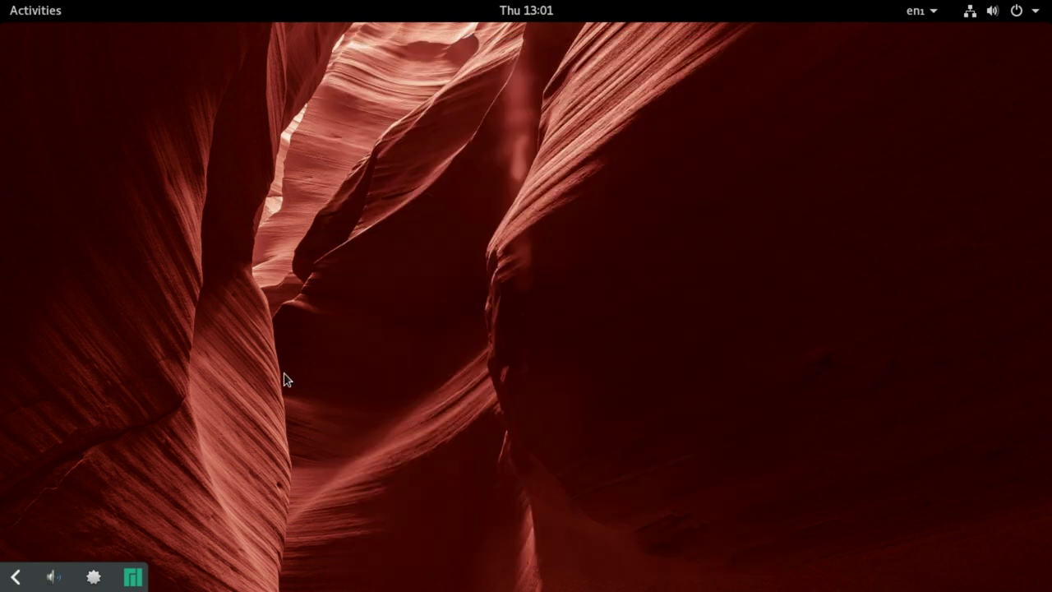
Step: Pin Add/Remove Software to favourites and go to the app grid's last page
left_click(48, 16)
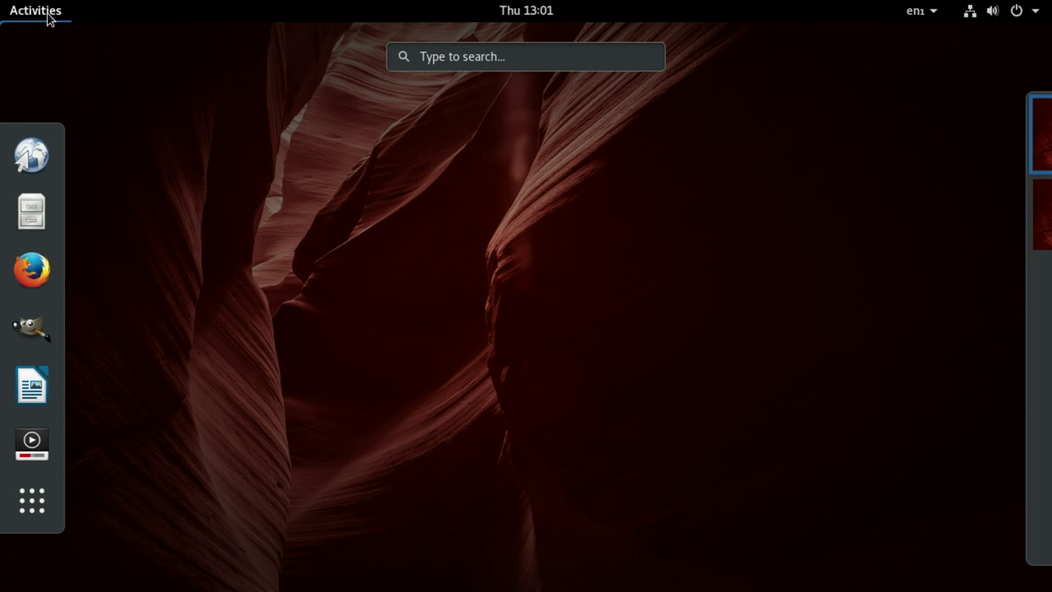
left_click(48, 498)
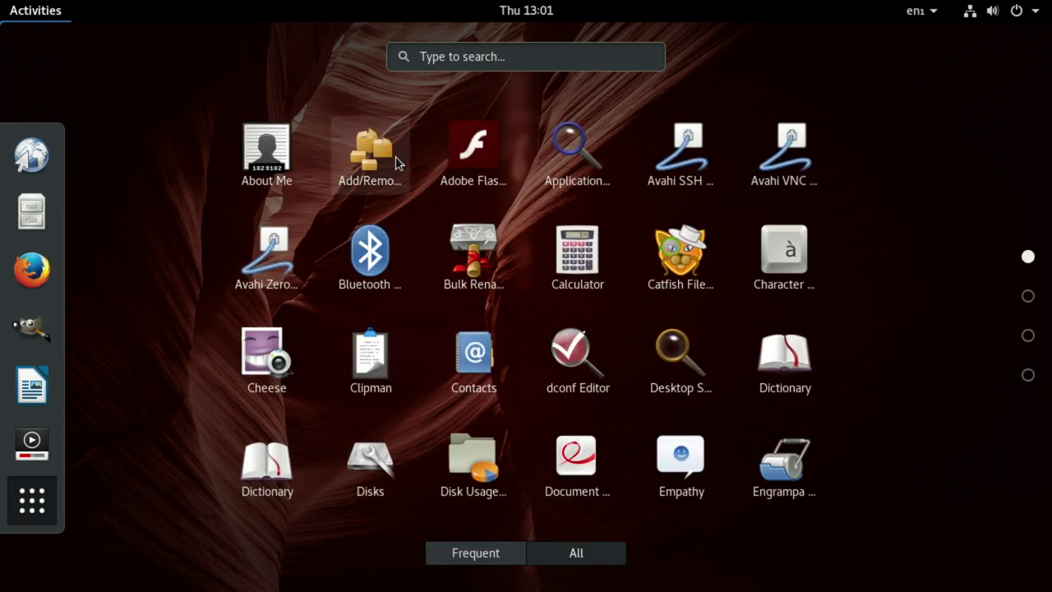
right_click(395, 162)
left_click(479, 186)
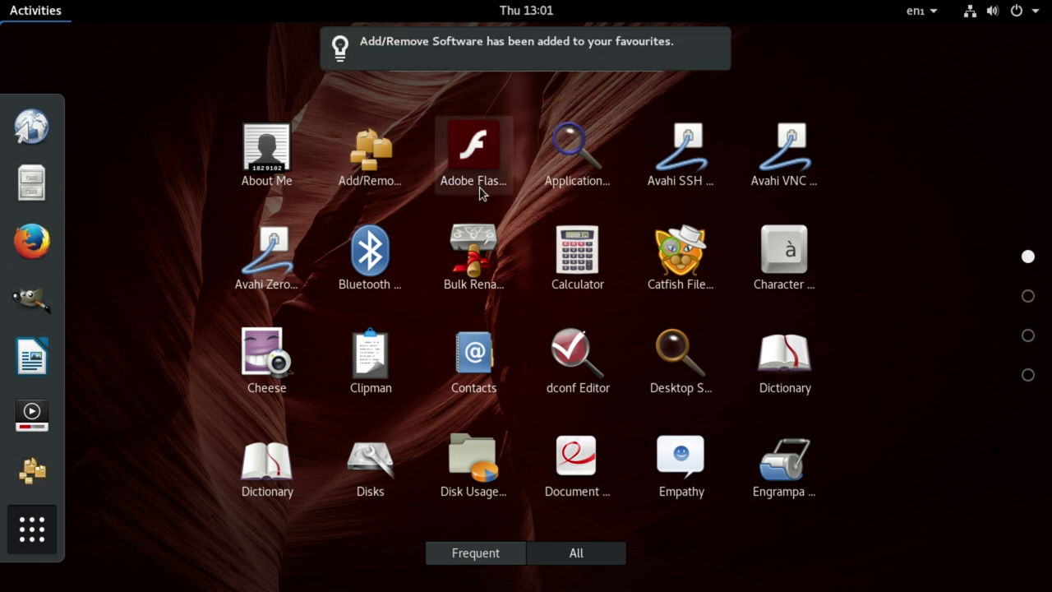
left_click(1038, 387)
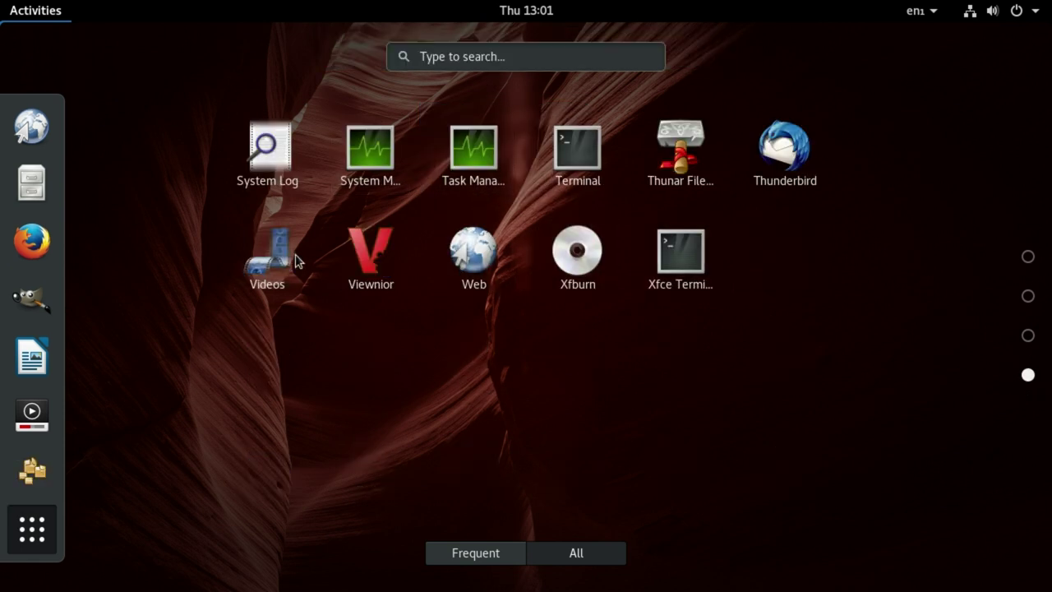
Step: Launch Terminal, check its version 3.22.1 in About, and dismiss the dialog
left_click(577, 152)
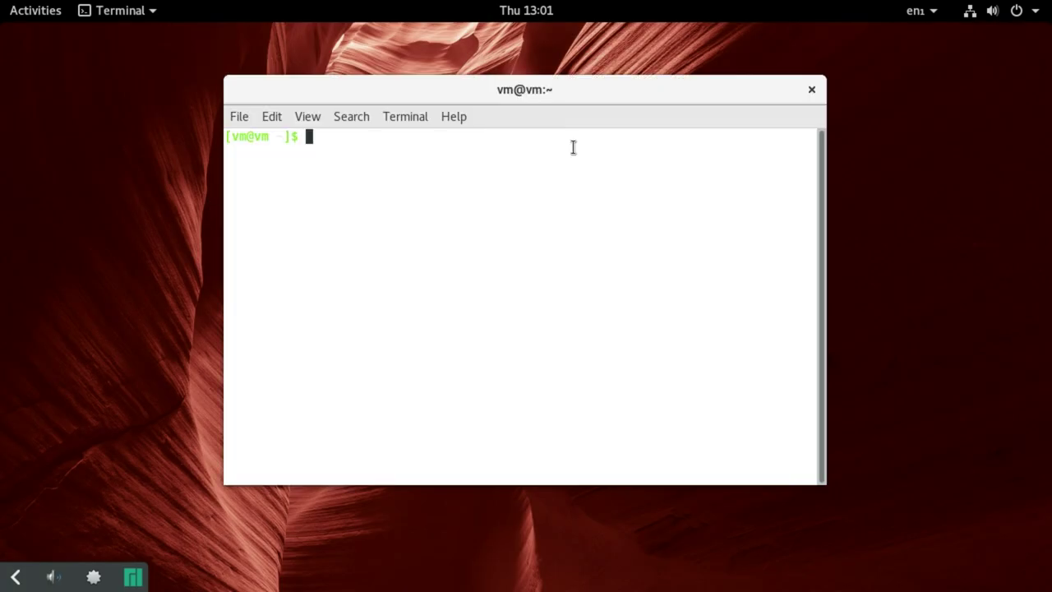
left_click(468, 126)
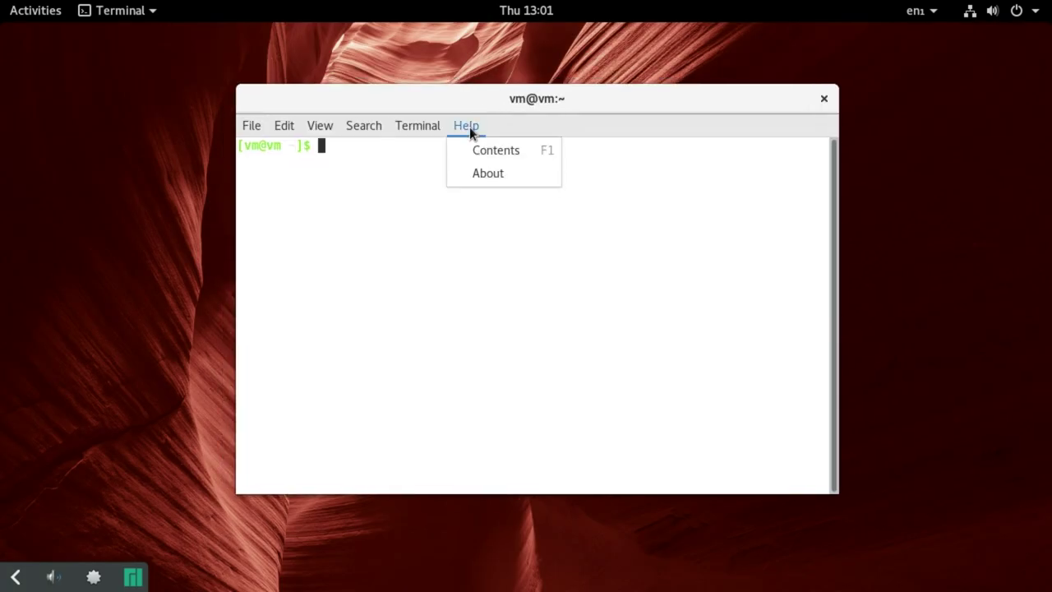
left_click(475, 175)
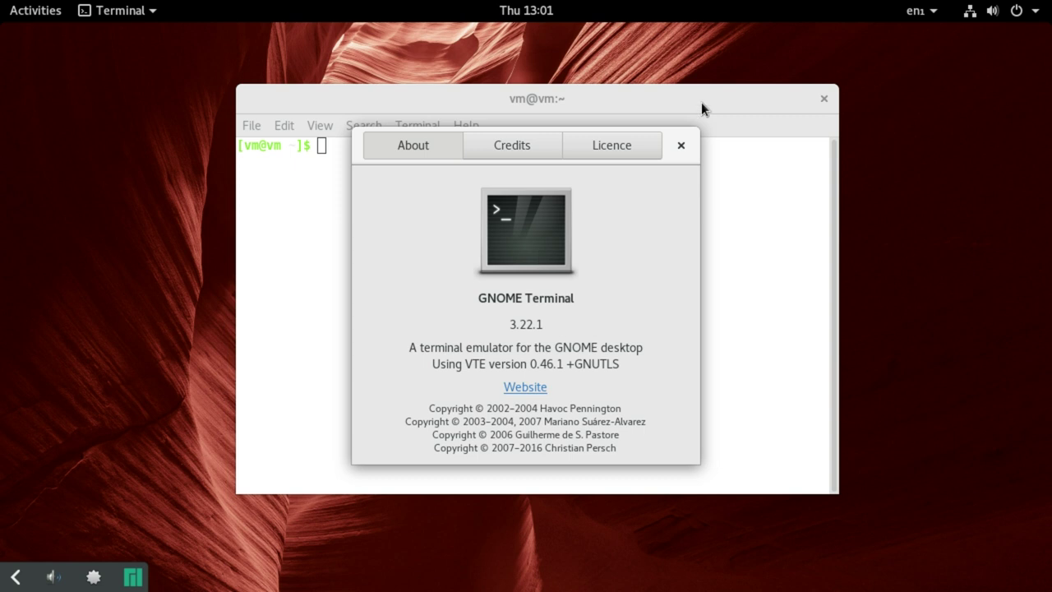
left_click(680, 144)
left_click(254, 126)
mouse_move(284, 125)
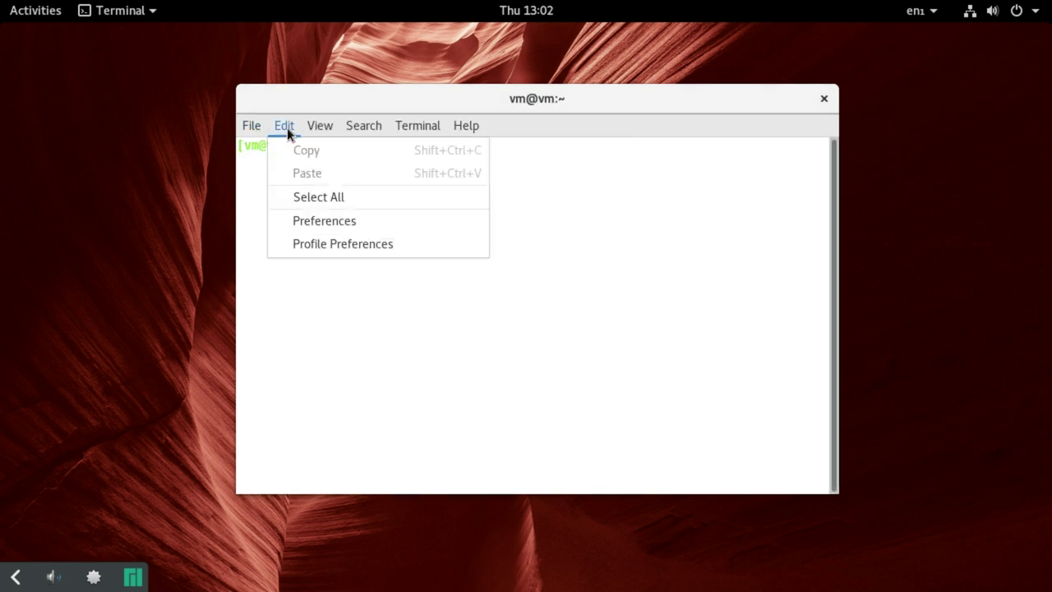
Step: Turn off system theme colours and try the Solarized dark scheme in the profile
left_click(318, 246)
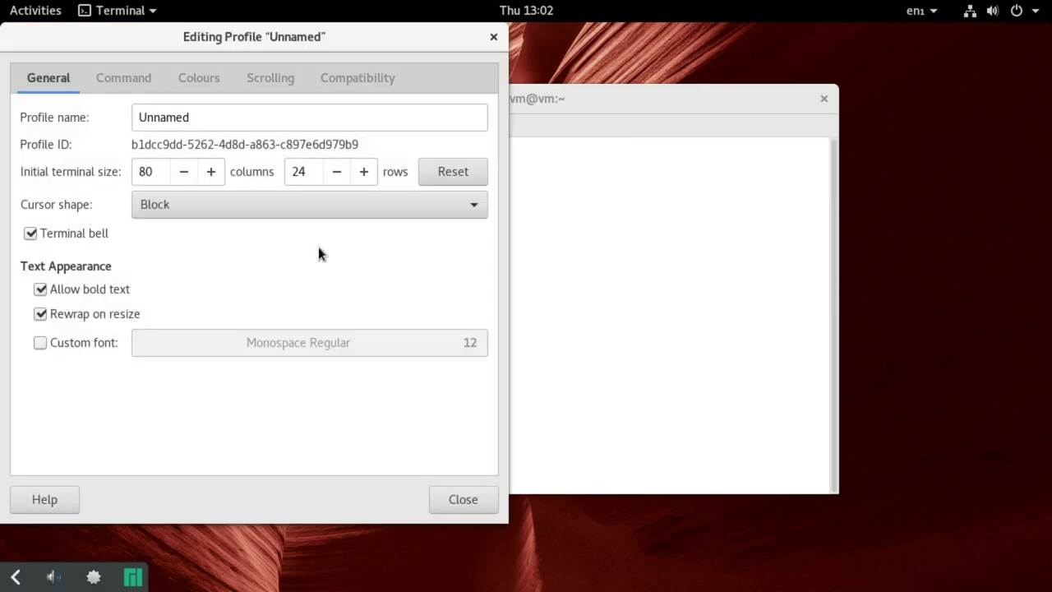
left_click(206, 78)
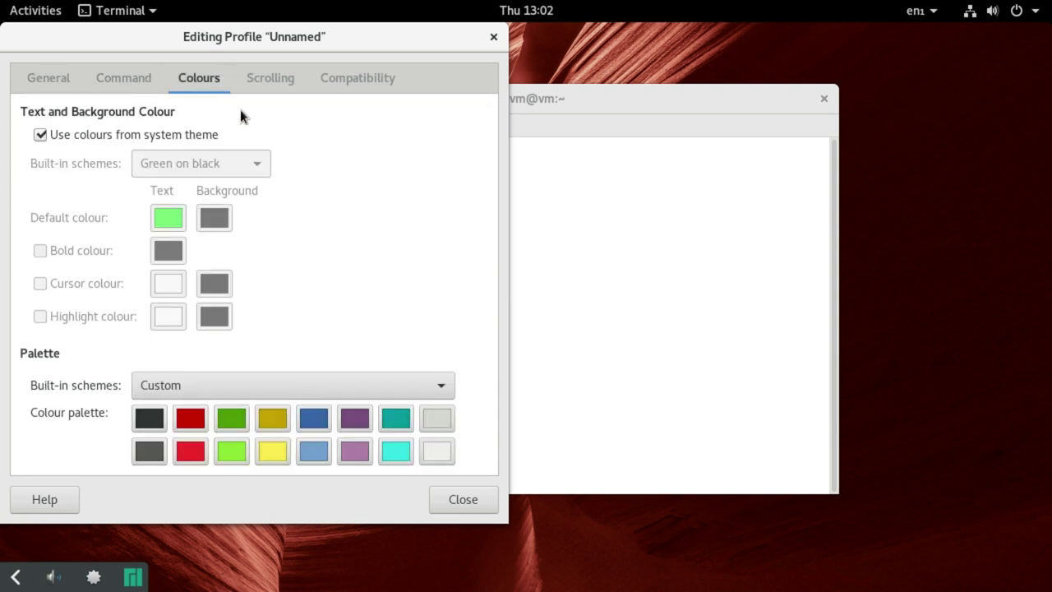
left_click(108, 135)
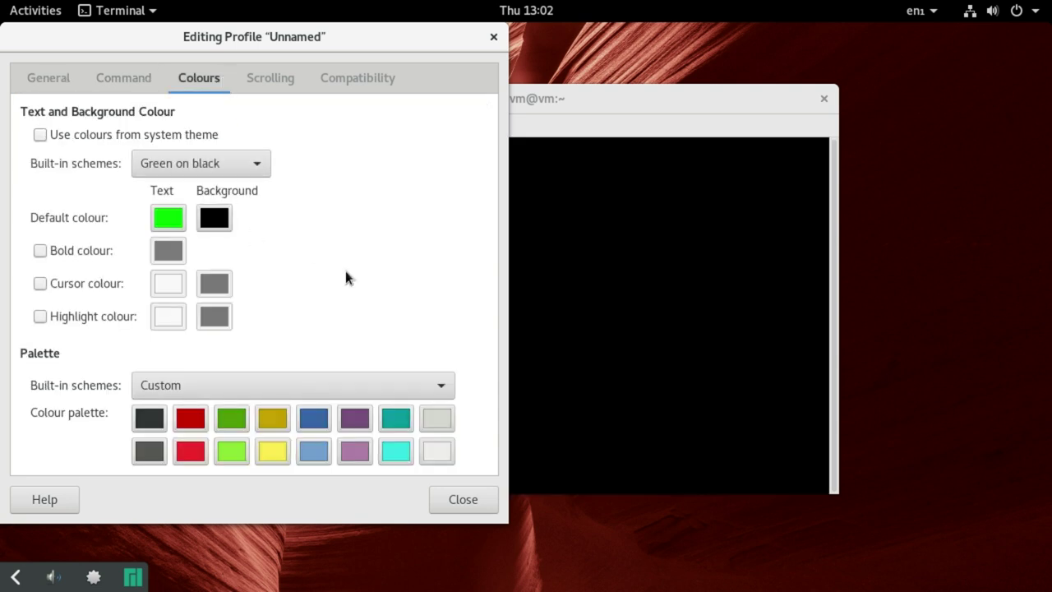
left_click(202, 160)
left_click(182, 241)
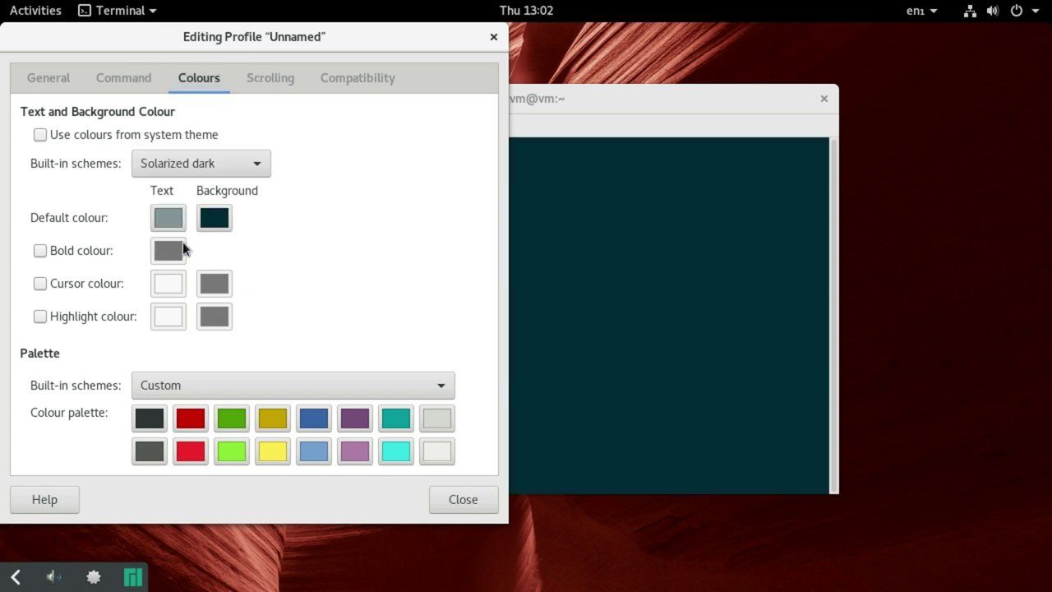
left_click(478, 505)
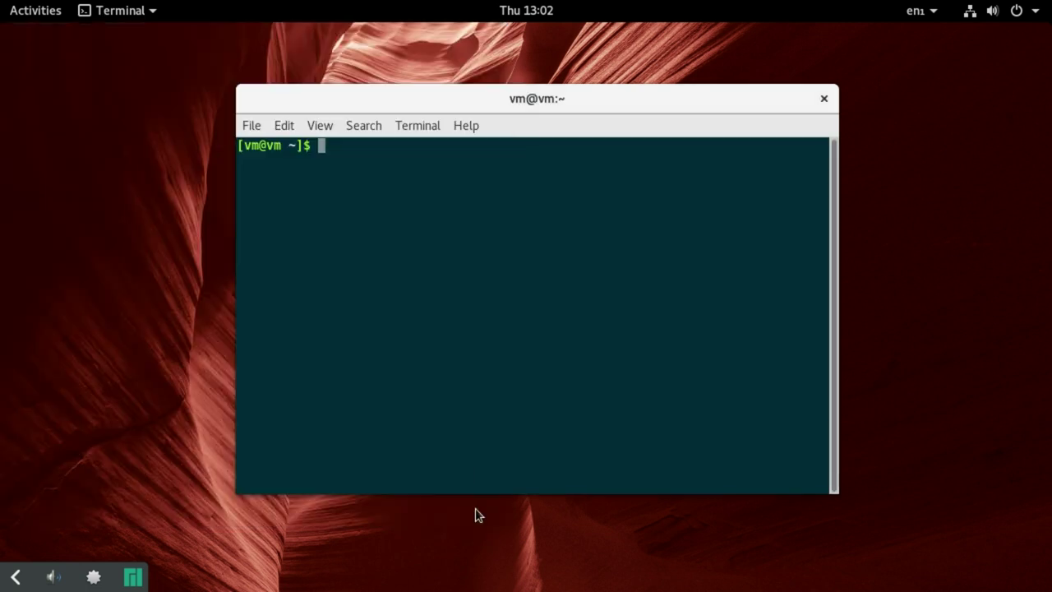
left_click_drag(466, 100, 457, 82)
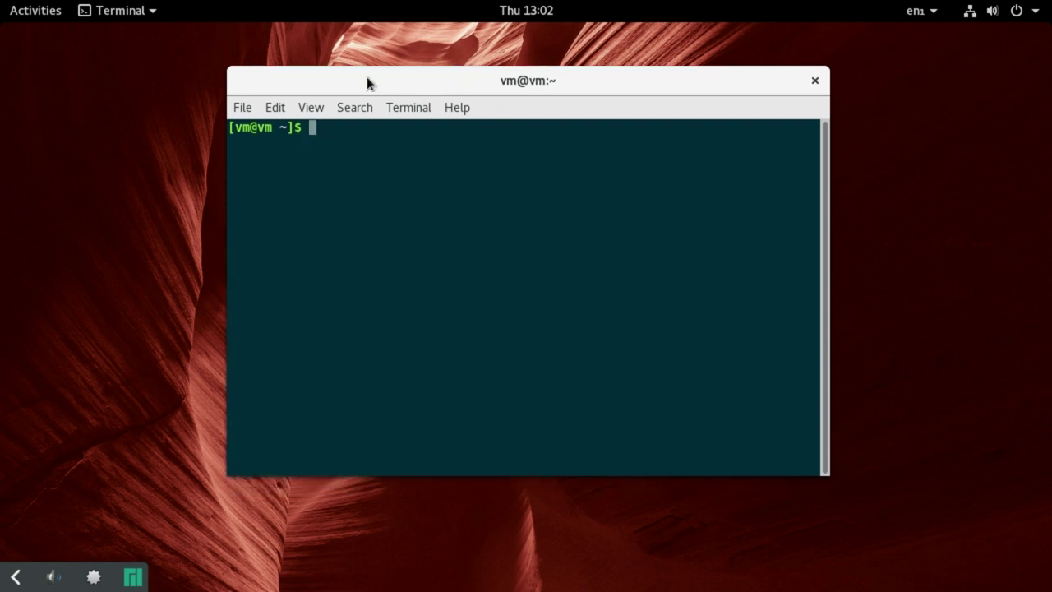
Step: Set the Unnamed profile to Green on black with the Tango palette
left_click(275, 109)
left_click(297, 222)
left_click(185, 78)
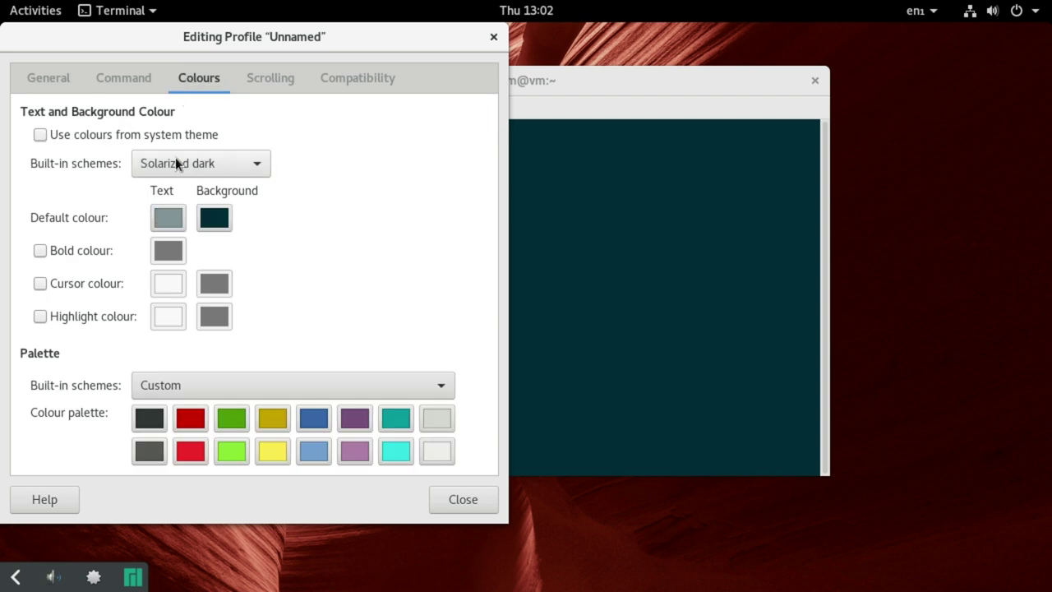
left_click(244, 164)
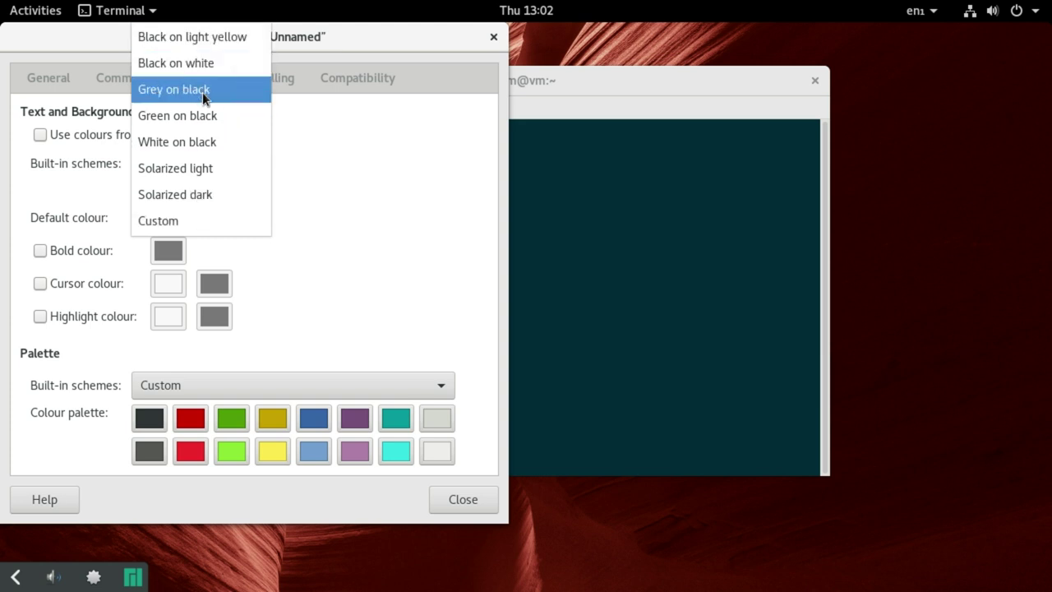
left_click(209, 122)
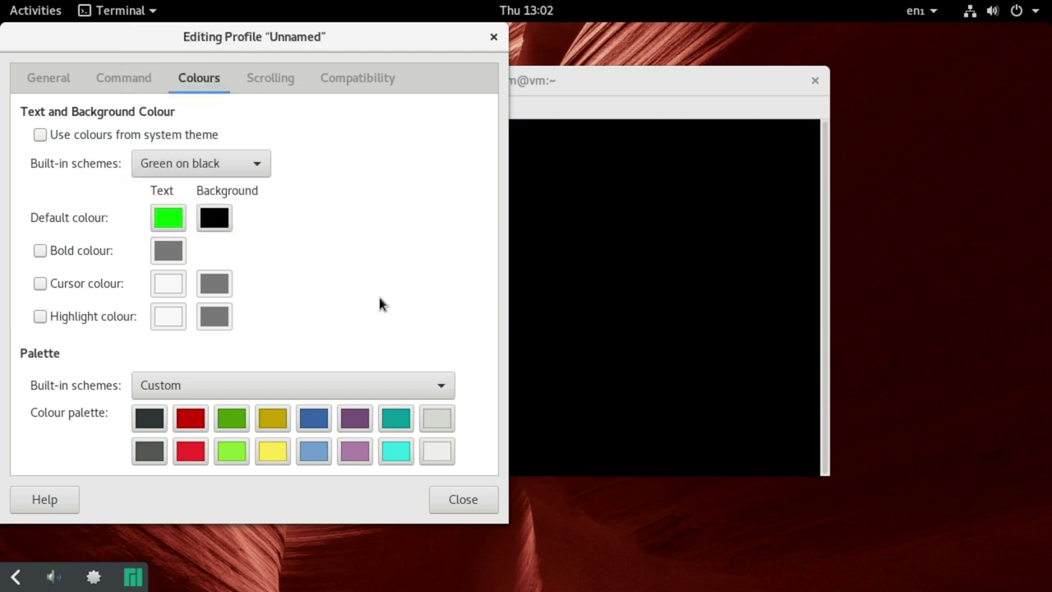
left_click(260, 386)
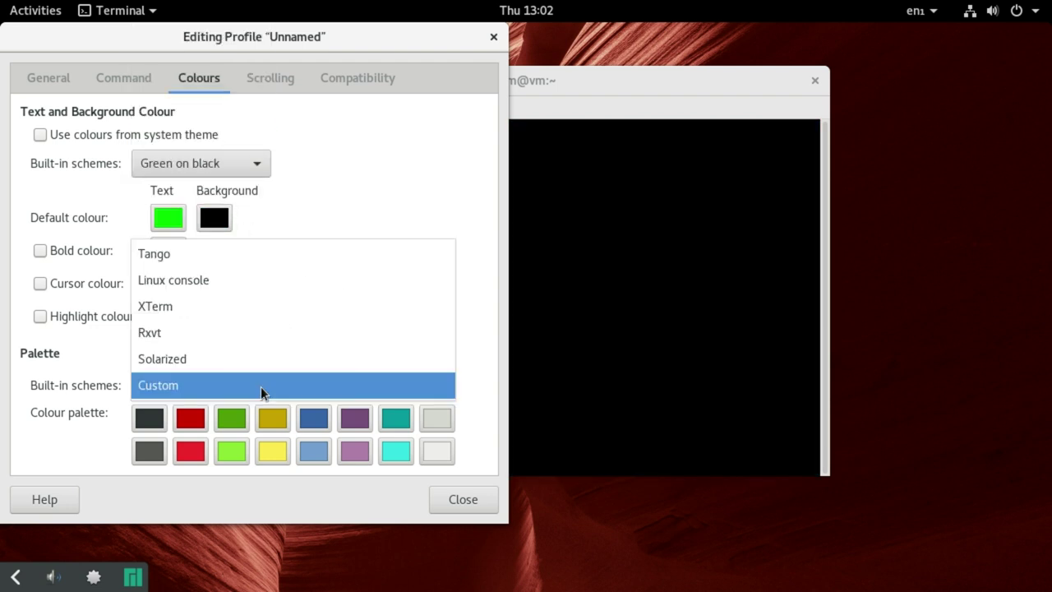
left_click(235, 256)
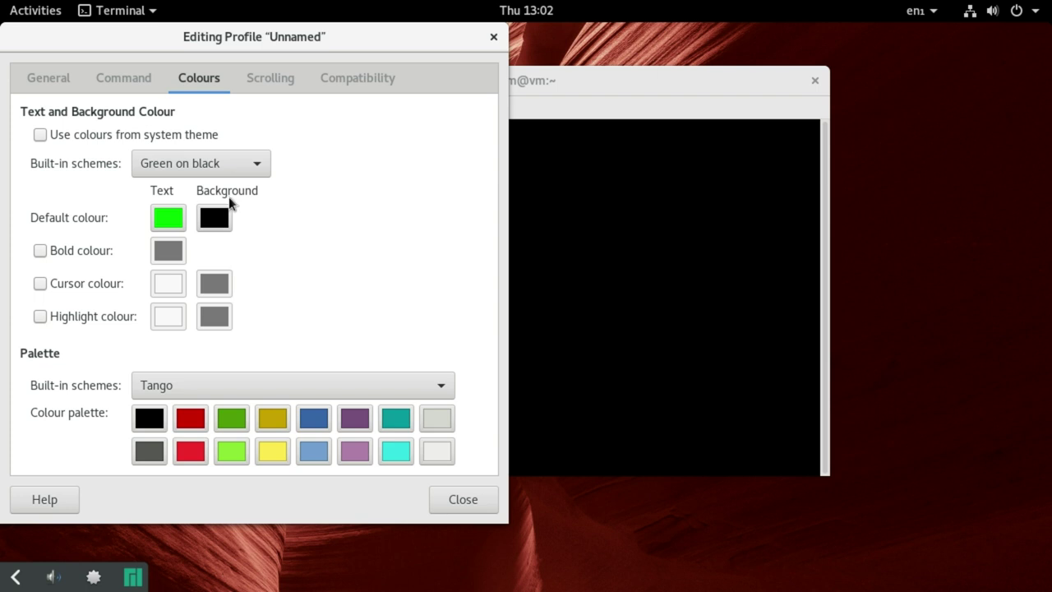
Step: Leave system theme colours off, close the preferences, and close all terminals
left_click(215, 164)
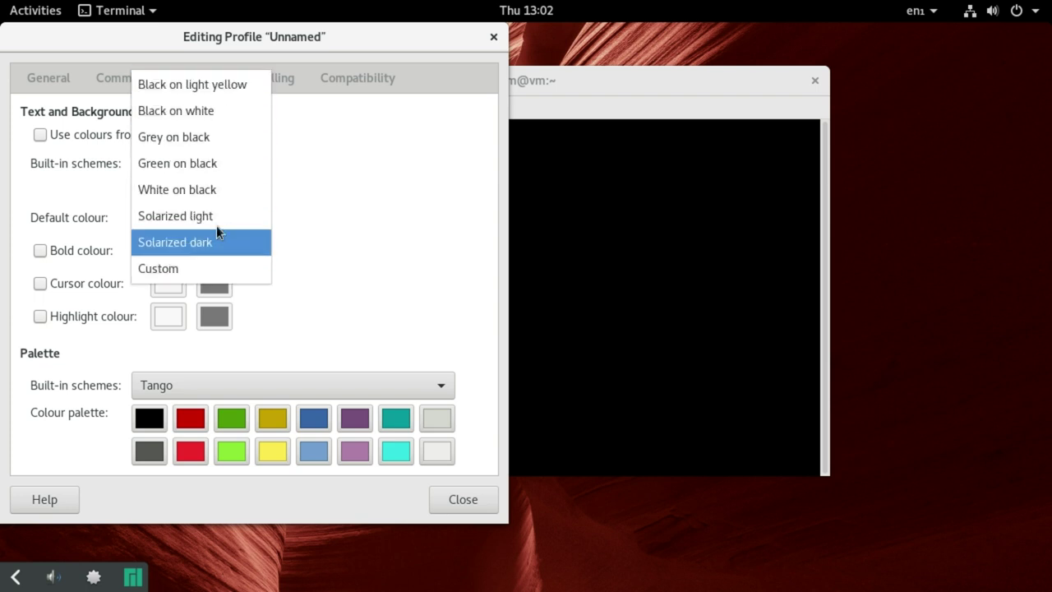
left_click(163, 166)
left_click(158, 134)
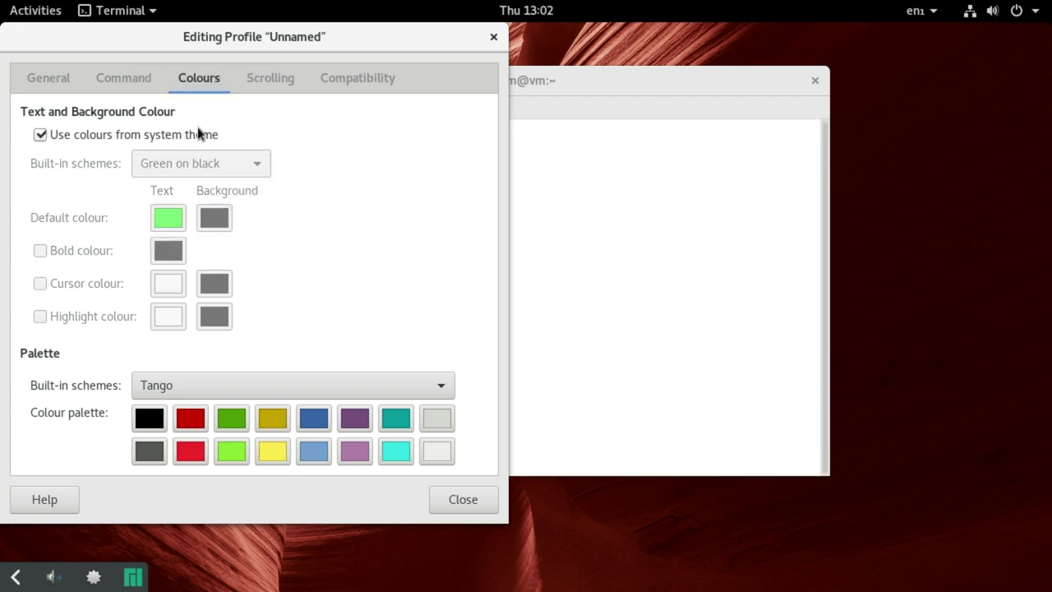
left_click_drag(255, 34, 301, 78)
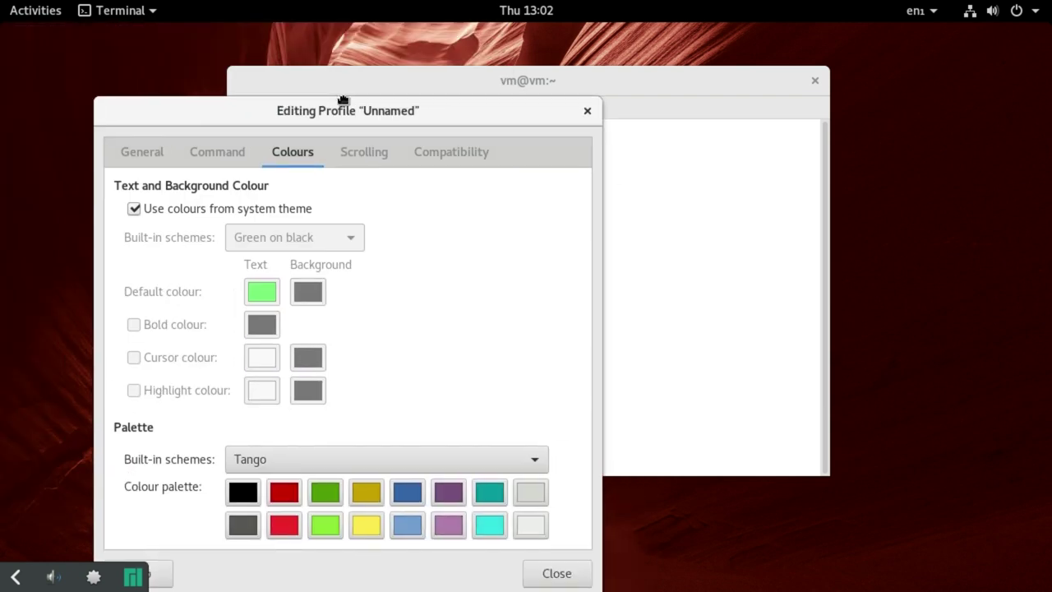
left_click(195, 183)
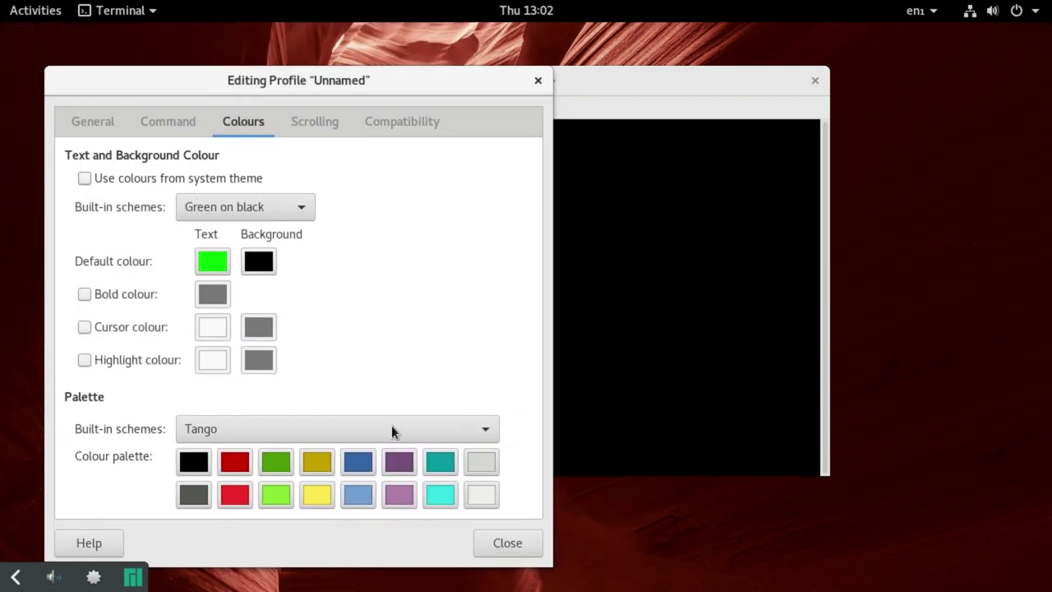
left_click(508, 544)
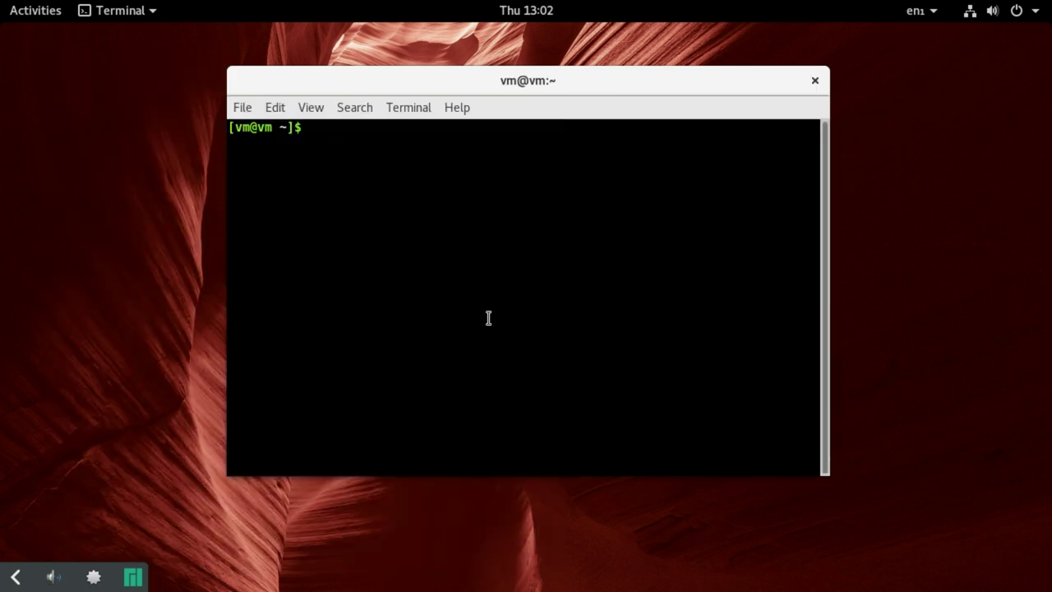
left_click(245, 109)
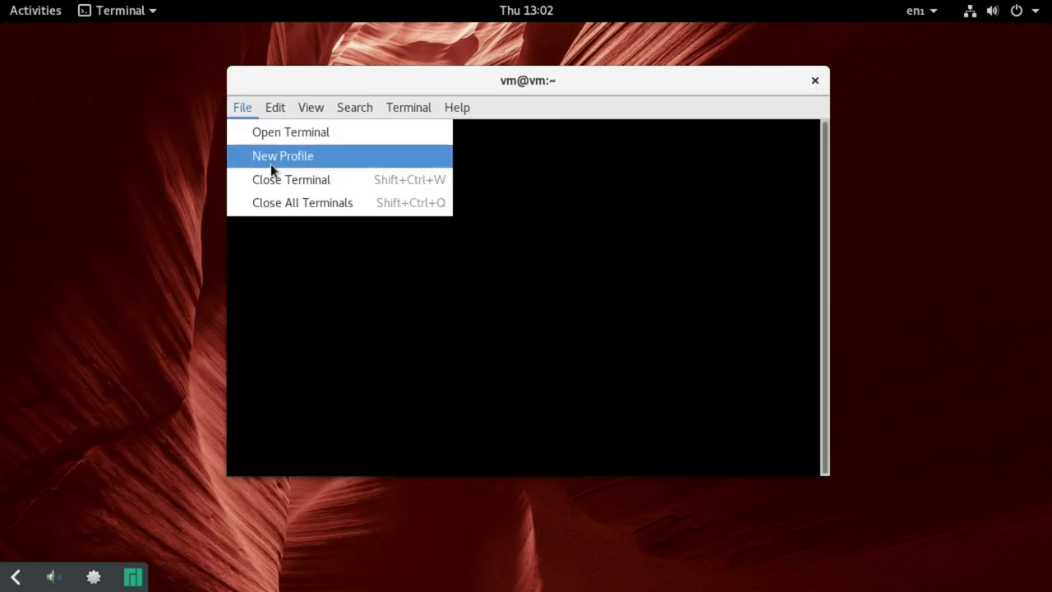
left_click(277, 203)
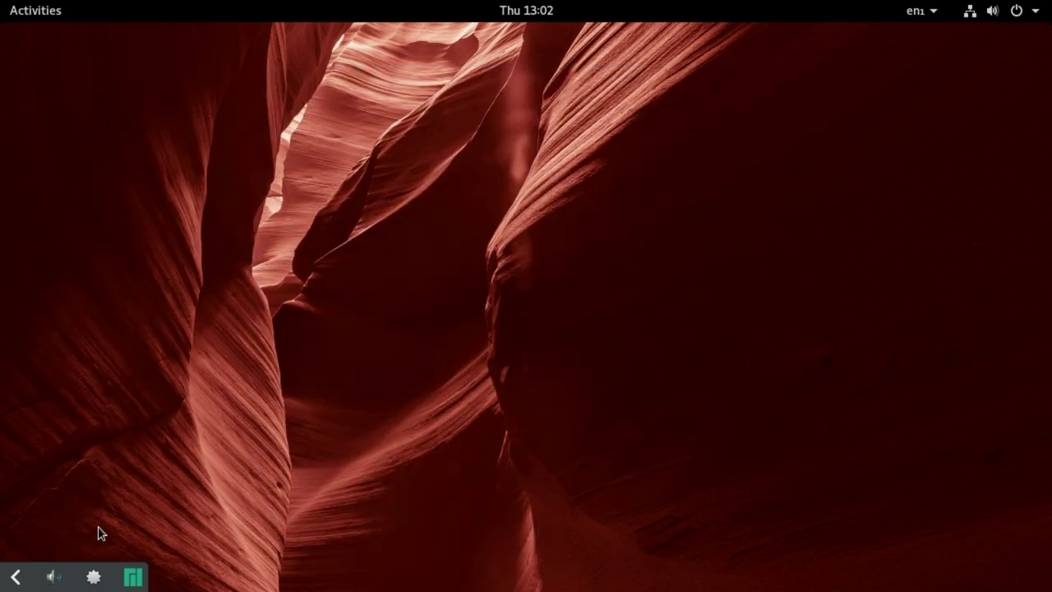
Step: Search Add/Remove Software for tweak and mark gnome-tweak-tool for installation
left_click(30, 15)
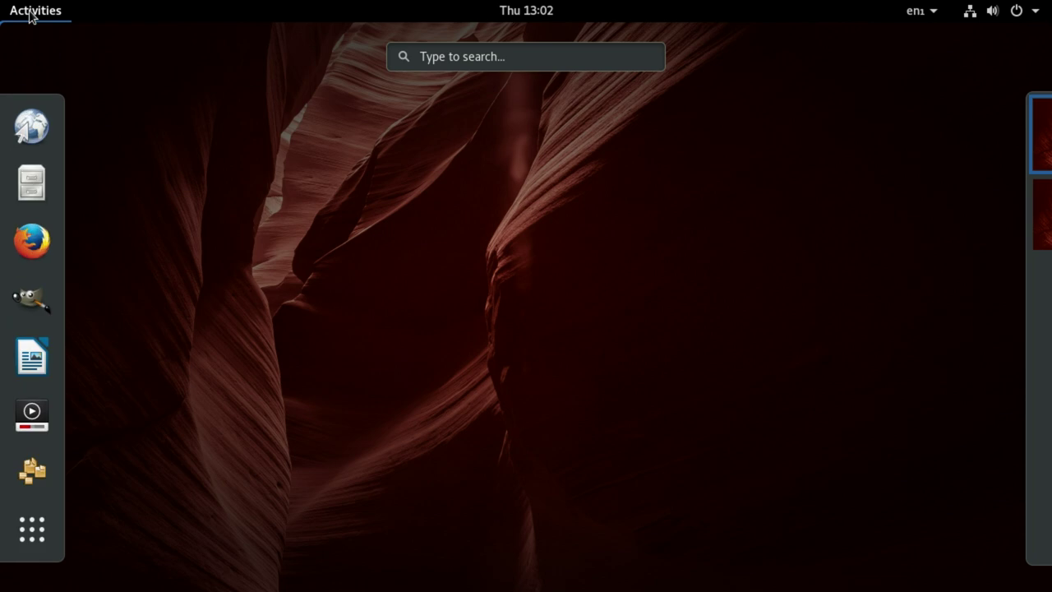
left_click(41, 486)
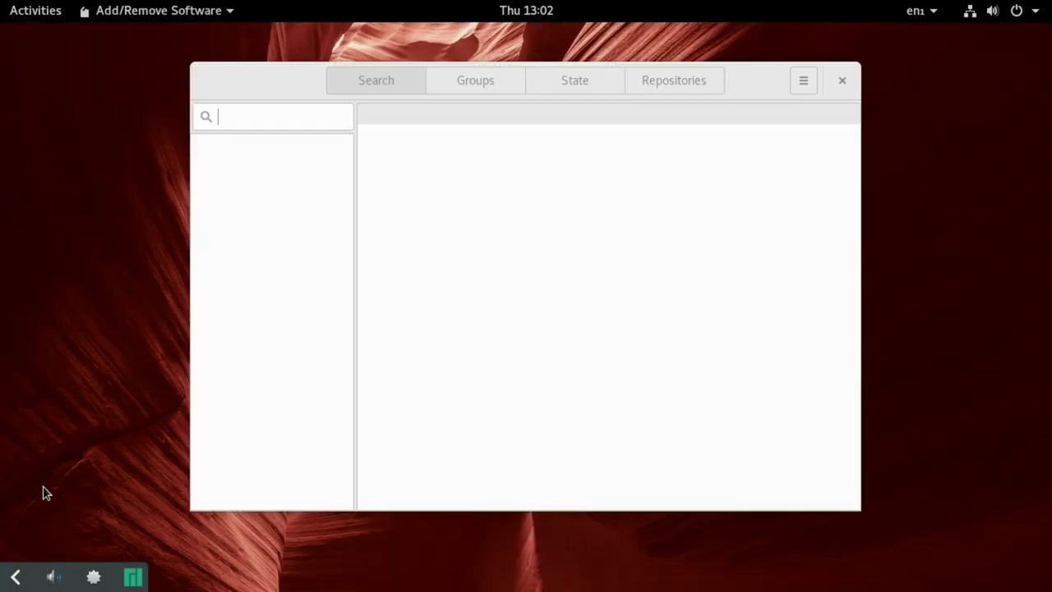
type("tw")
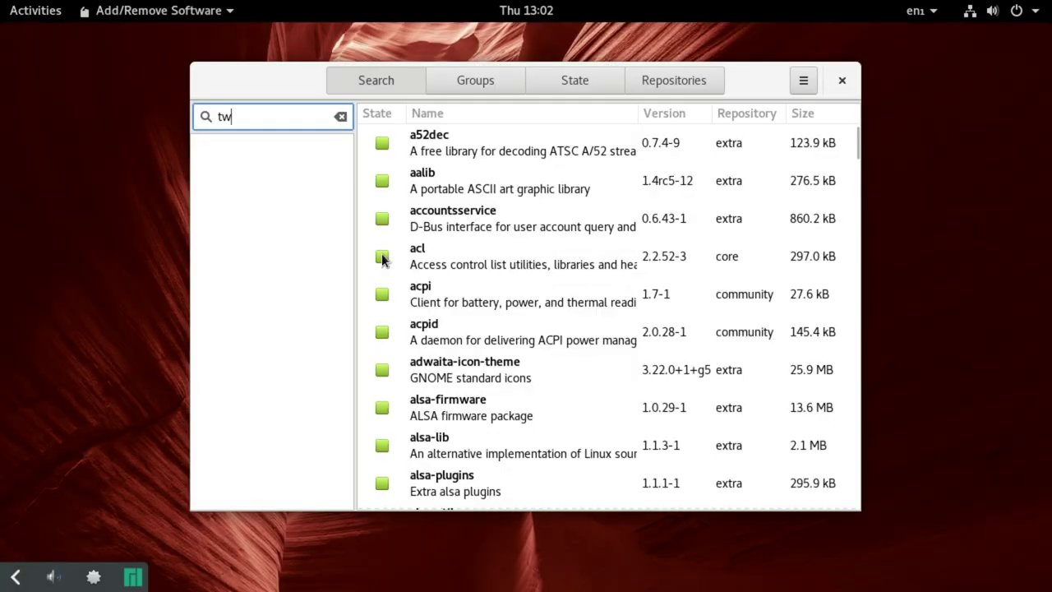
type("eak")
key("Return")
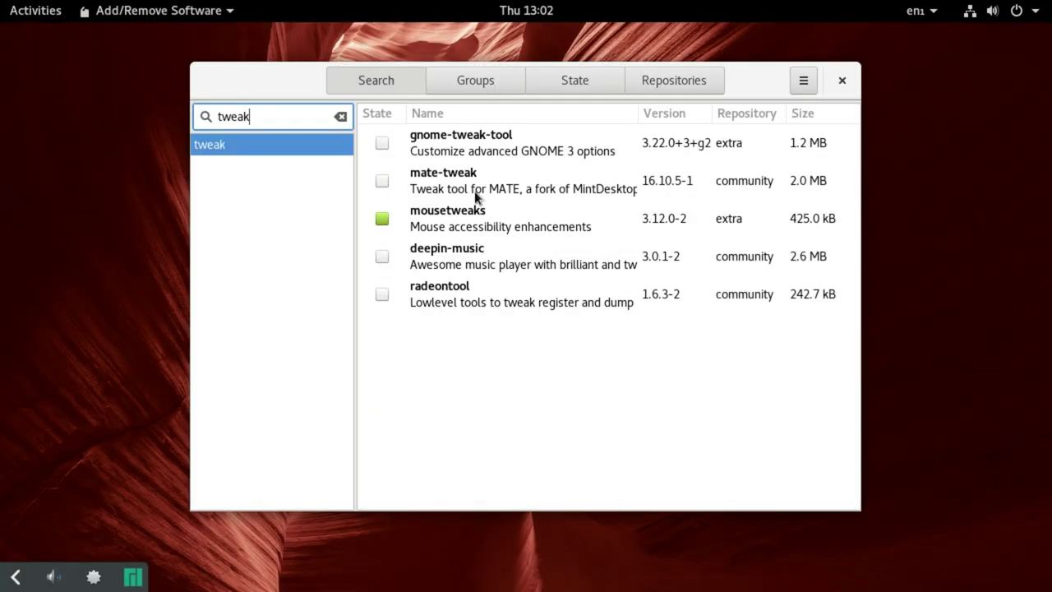
left_click(383, 143)
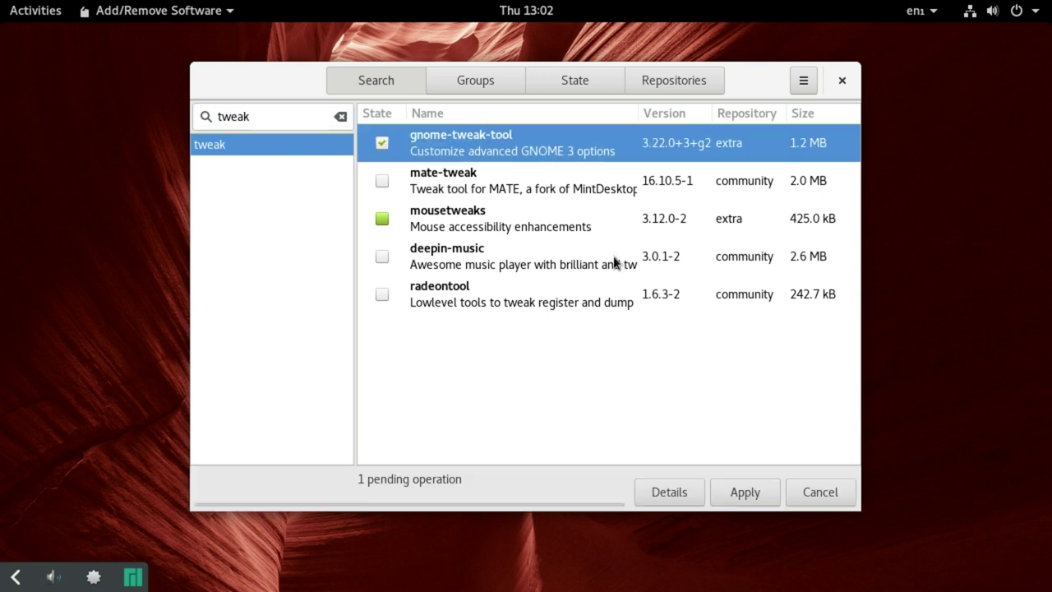
Step: Apply and commit the gnome-tweak-tool installation, authorising it with the password
left_click(751, 491)
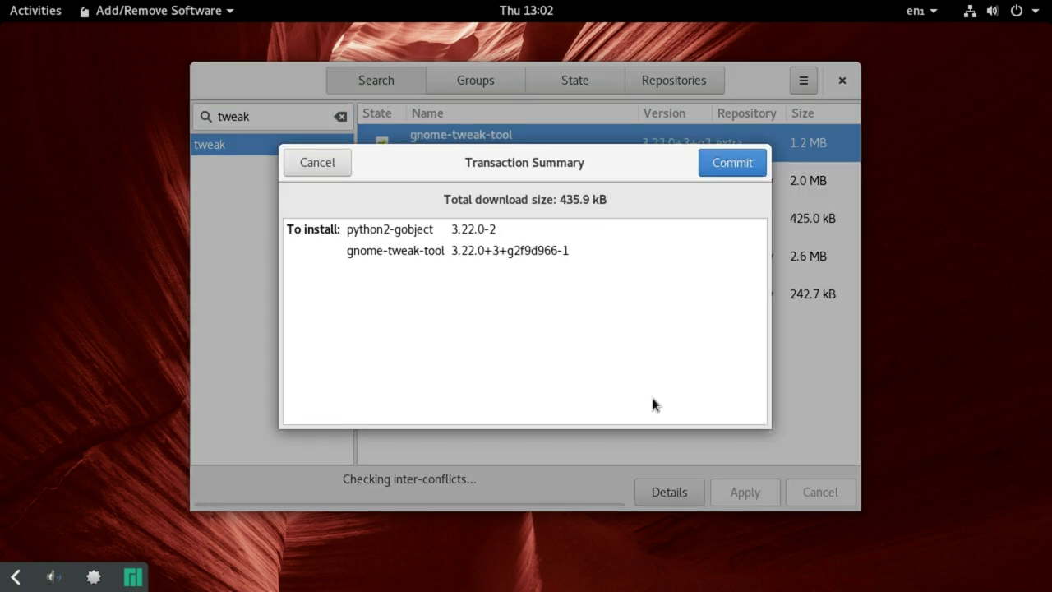
left_click(722, 165)
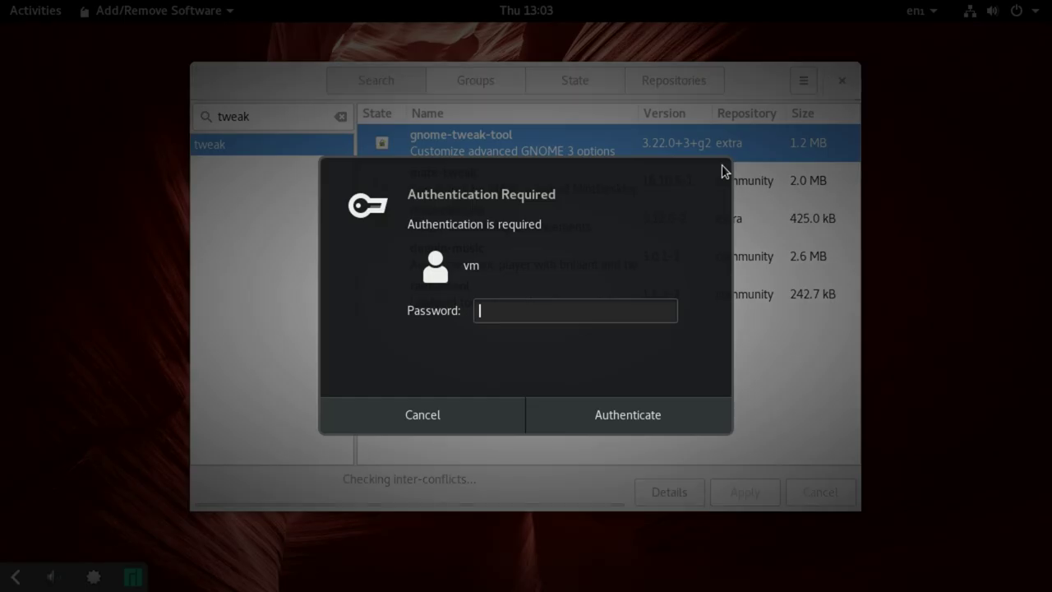
type("m")
key("Return")
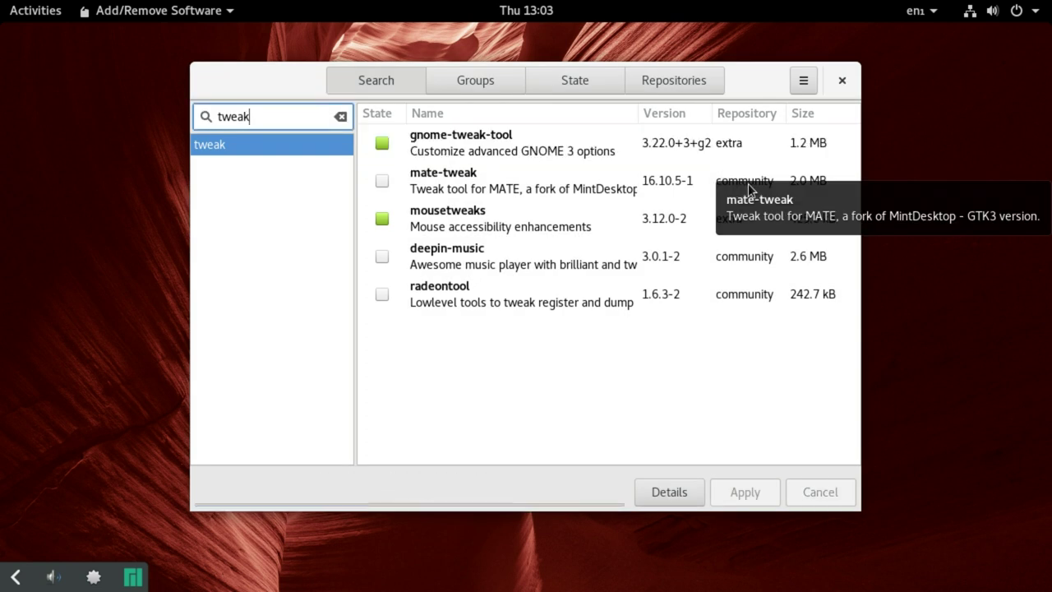
Step: Launch Tweak Tool from the Activities search and set the cursor theme to Breeze
left_click(37, 15)
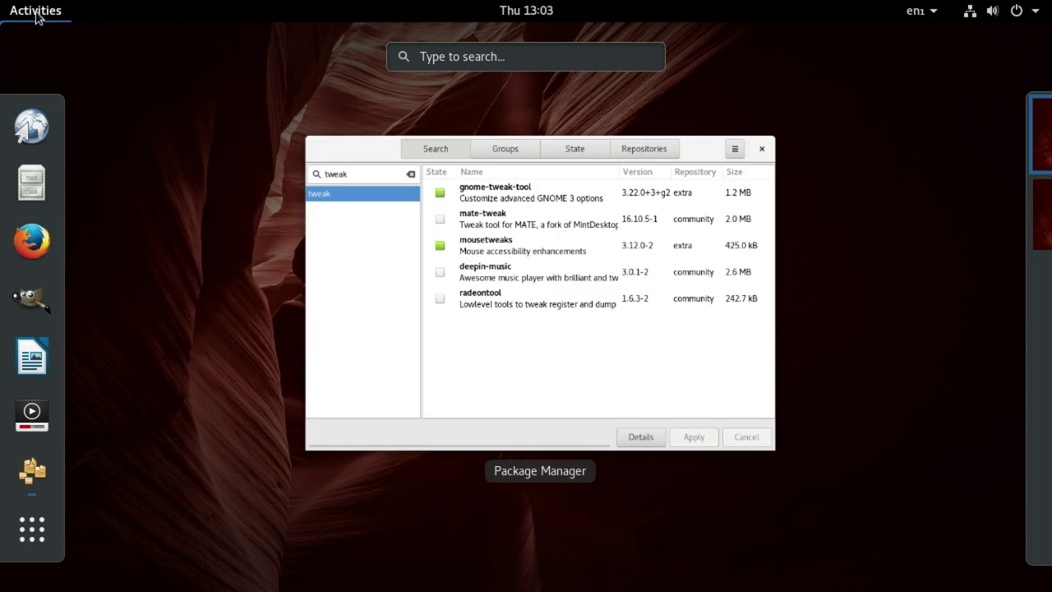
type("tw")
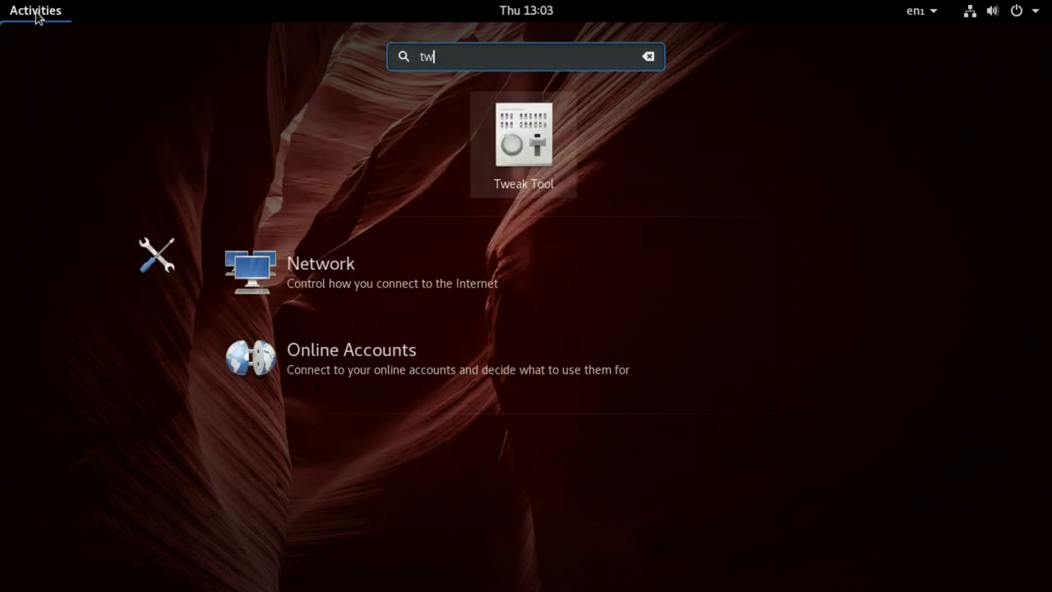
left_click(491, 117)
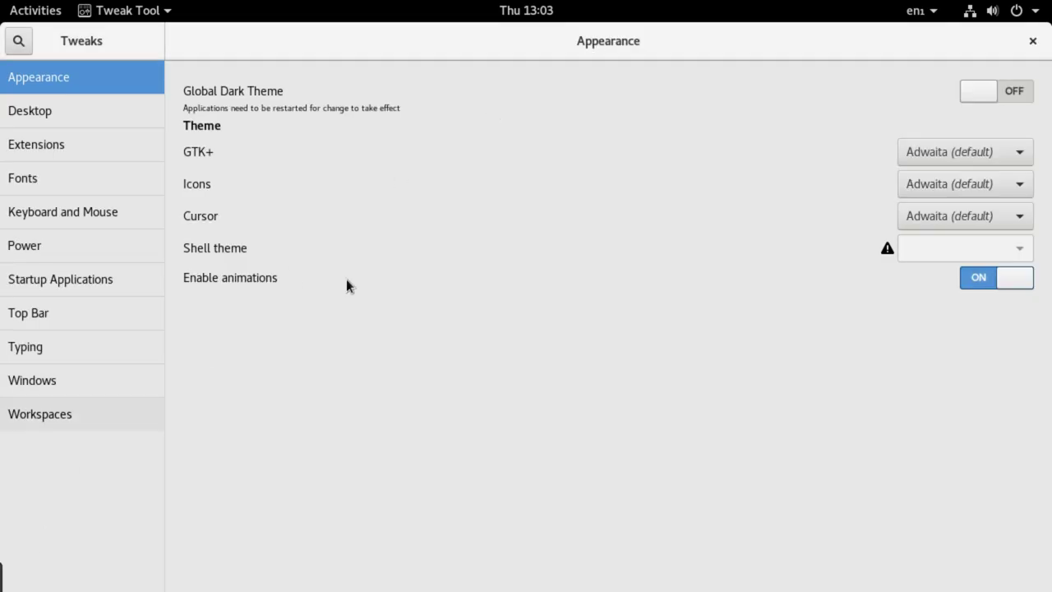
left_click(956, 212)
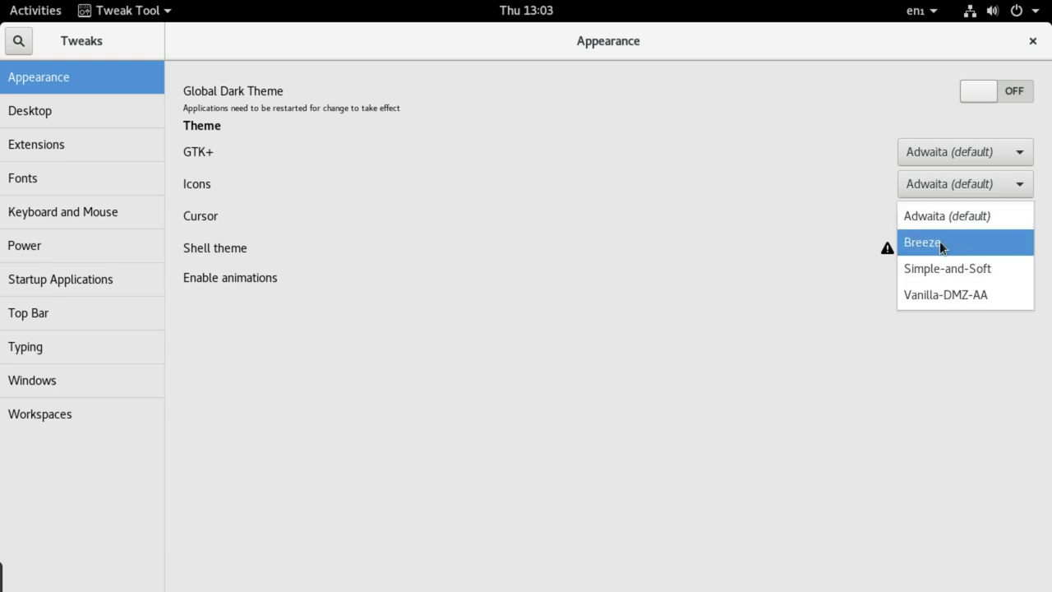
left_click(941, 243)
Step: Revert icons to Adwaita after trying Breeze, keep the Breeze cursor, and enable the global dark theme
left_click(937, 192)
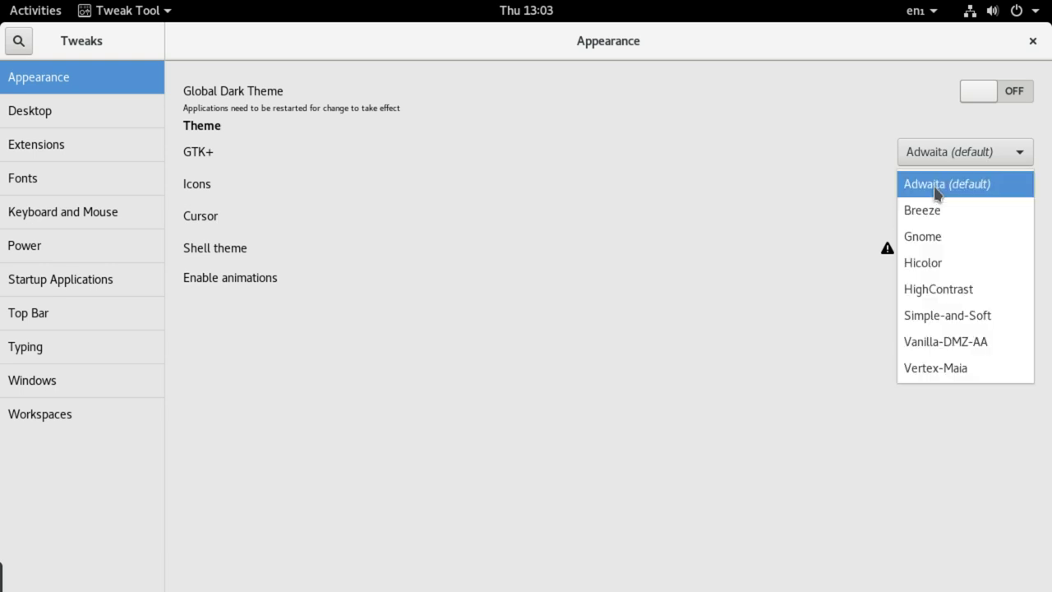
left_click(959, 212)
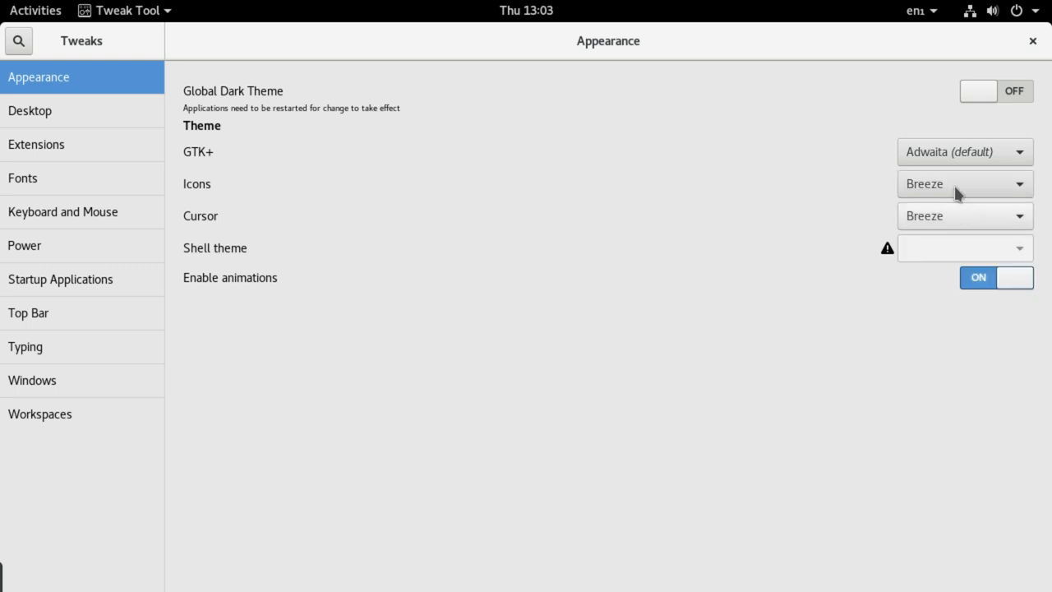
left_click(956, 189)
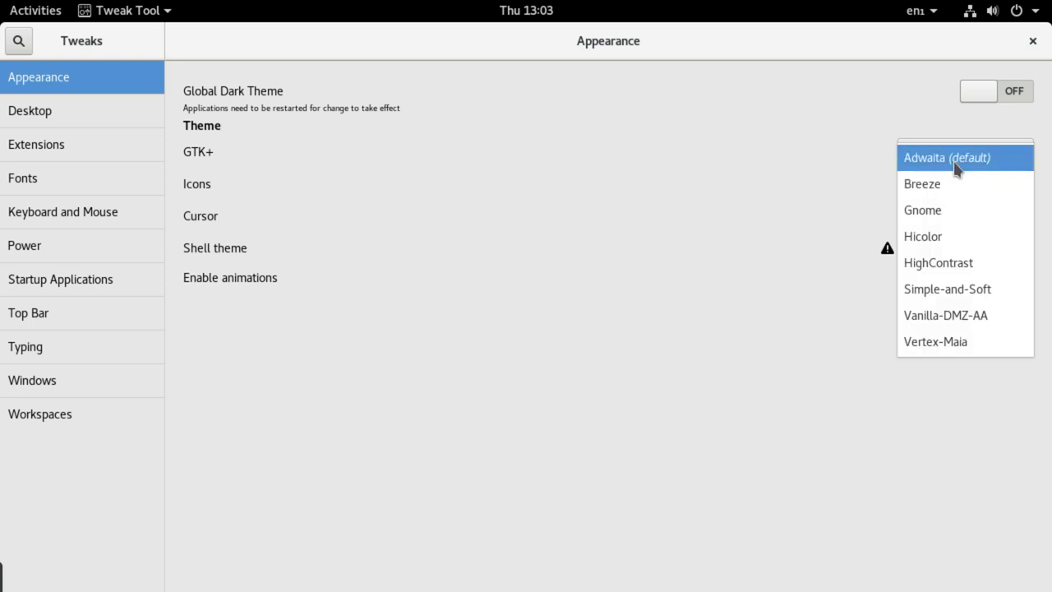
left_click(960, 158)
left_click(959, 153)
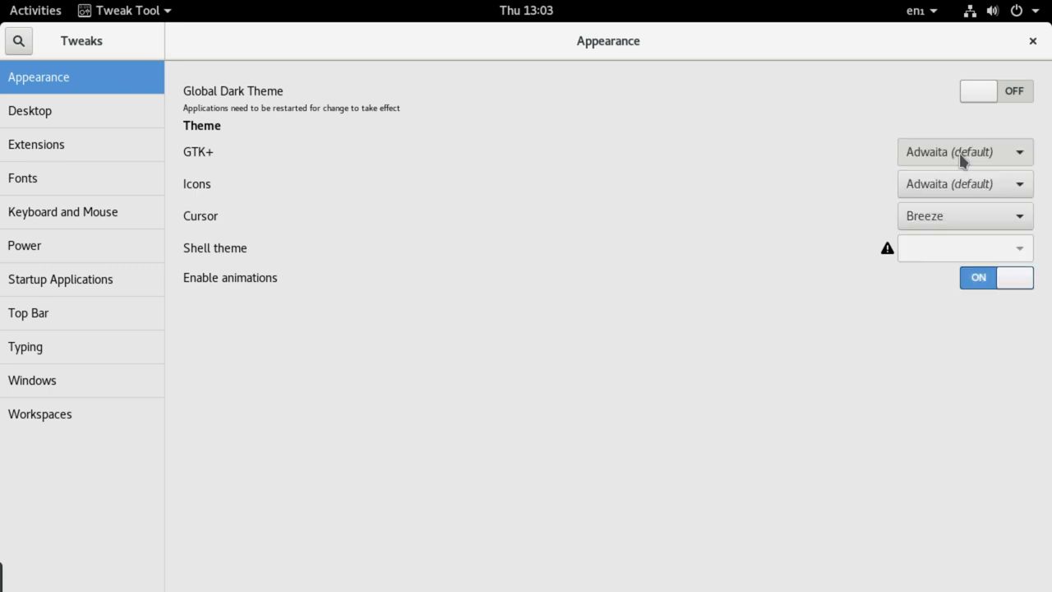
left_click(948, 212)
left_click(960, 218)
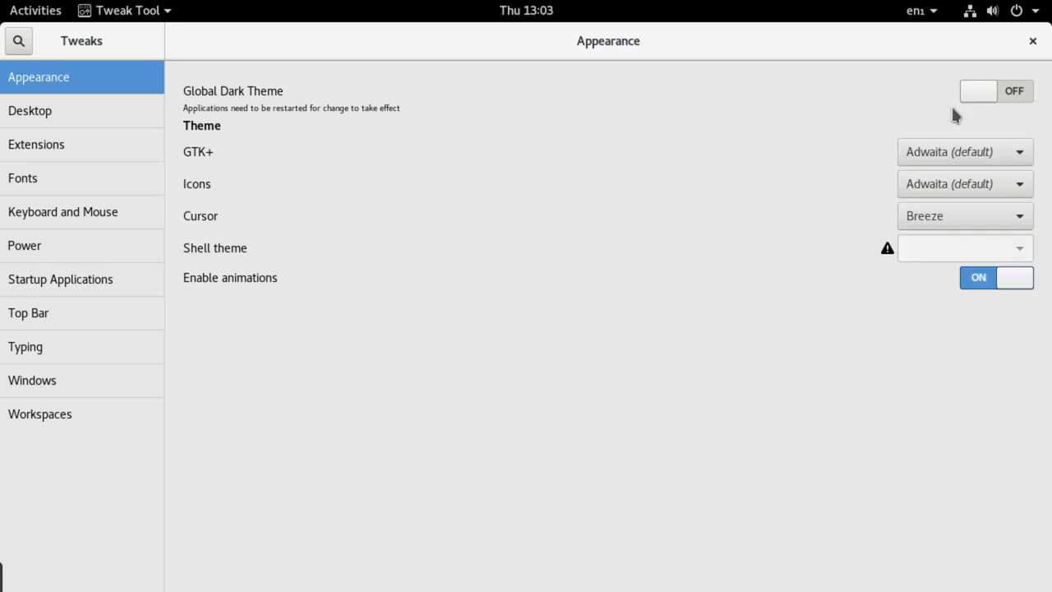
left_click(982, 92)
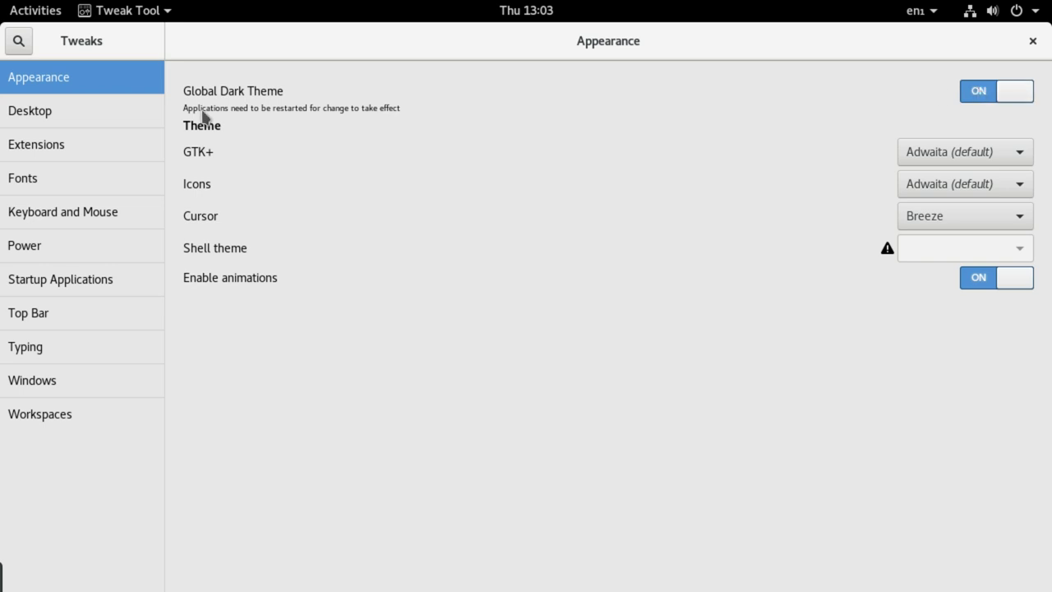
left_click(88, 117)
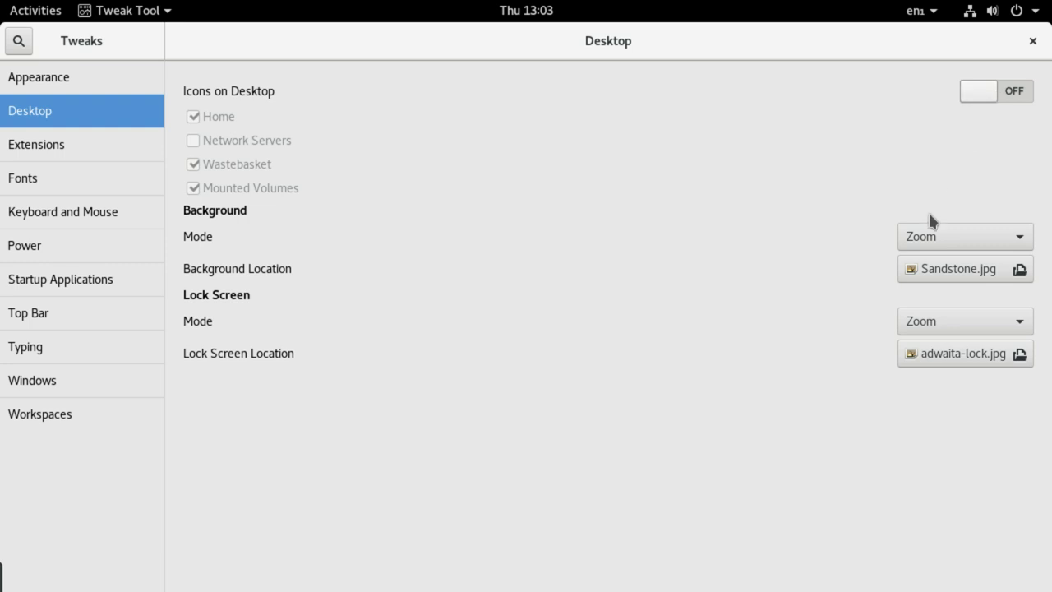
Step: Preview the Applications menu extension, switch it back off, and scroll the Extensions list
left_click(94, 147)
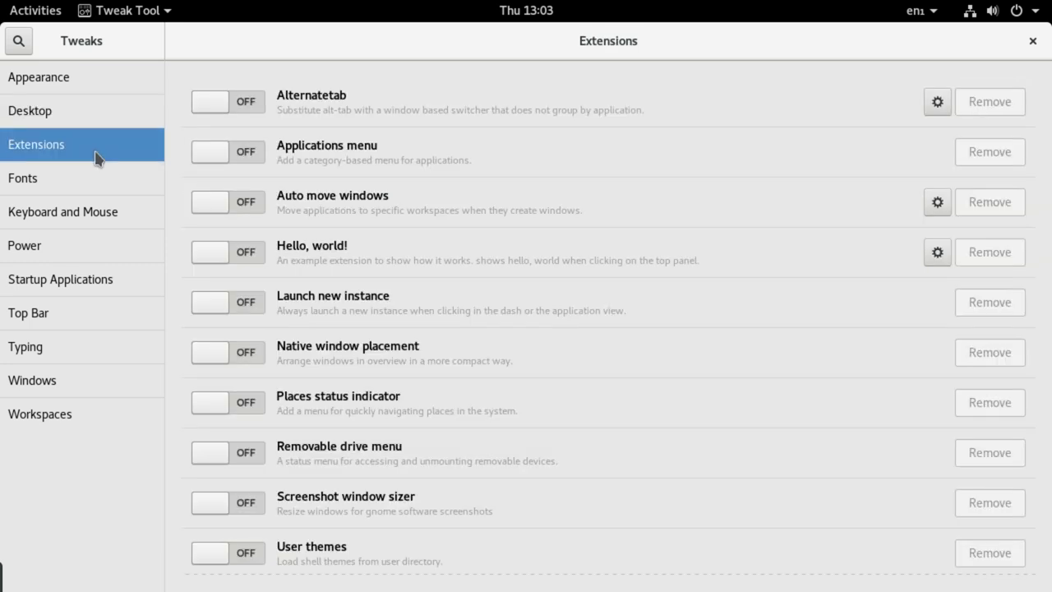
left_click(222, 99)
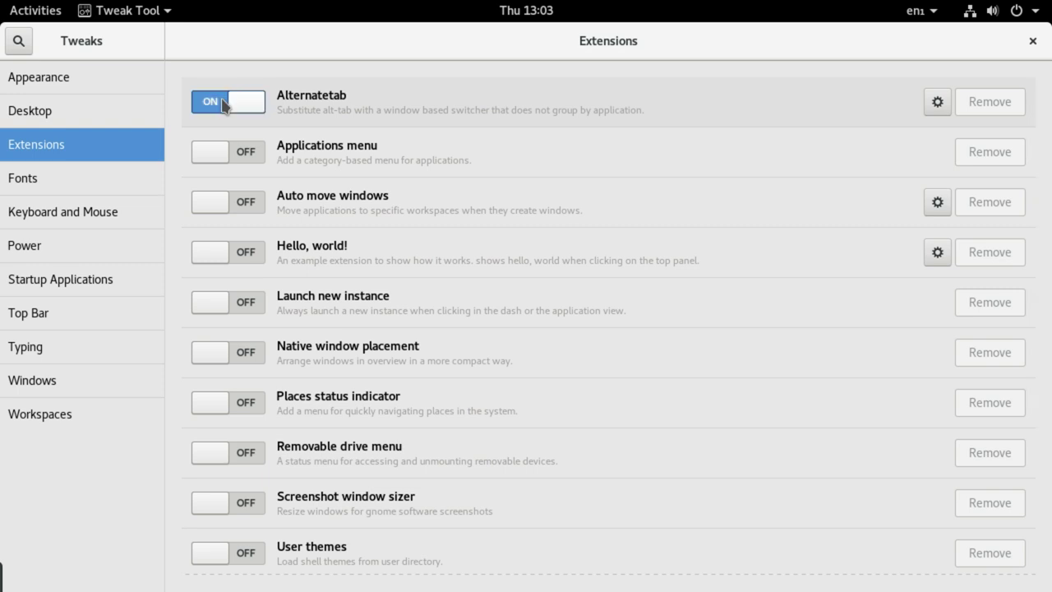
left_click(233, 152)
left_click(52, 11)
mouse_move(54, 322)
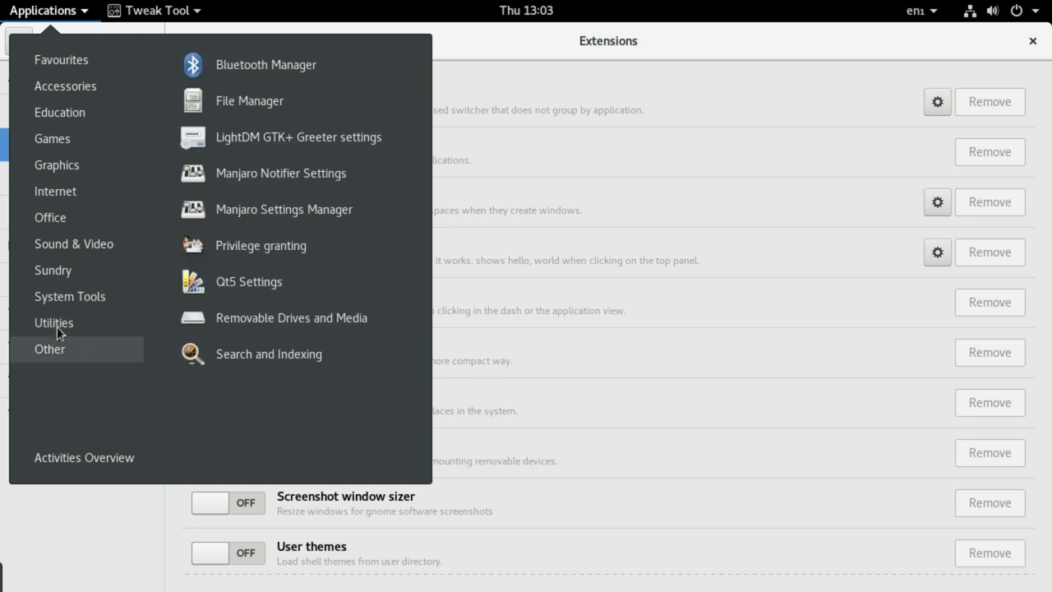
left_click(64, 460)
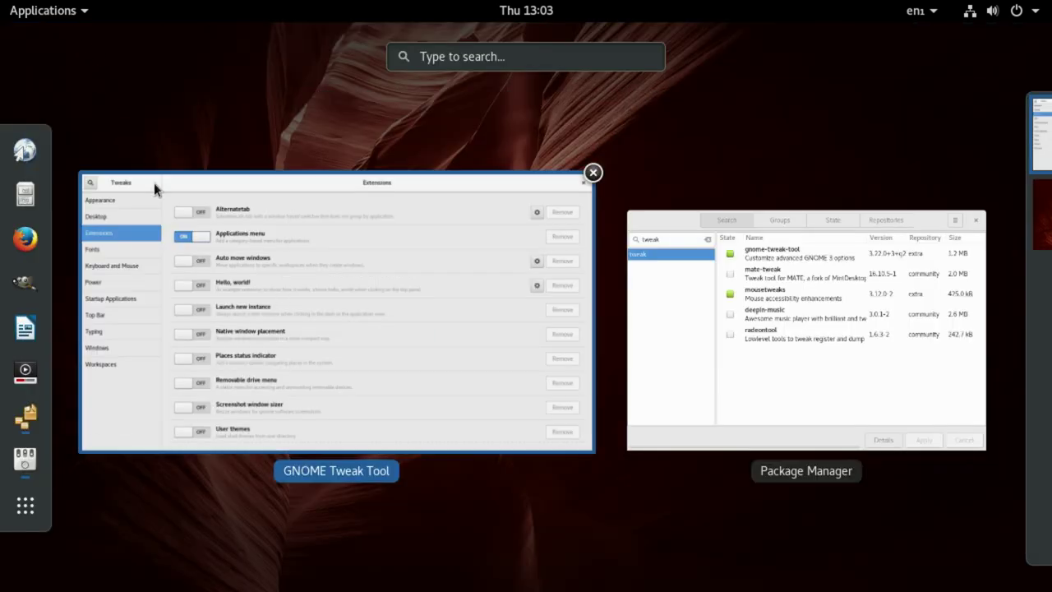
left_click(373, 306)
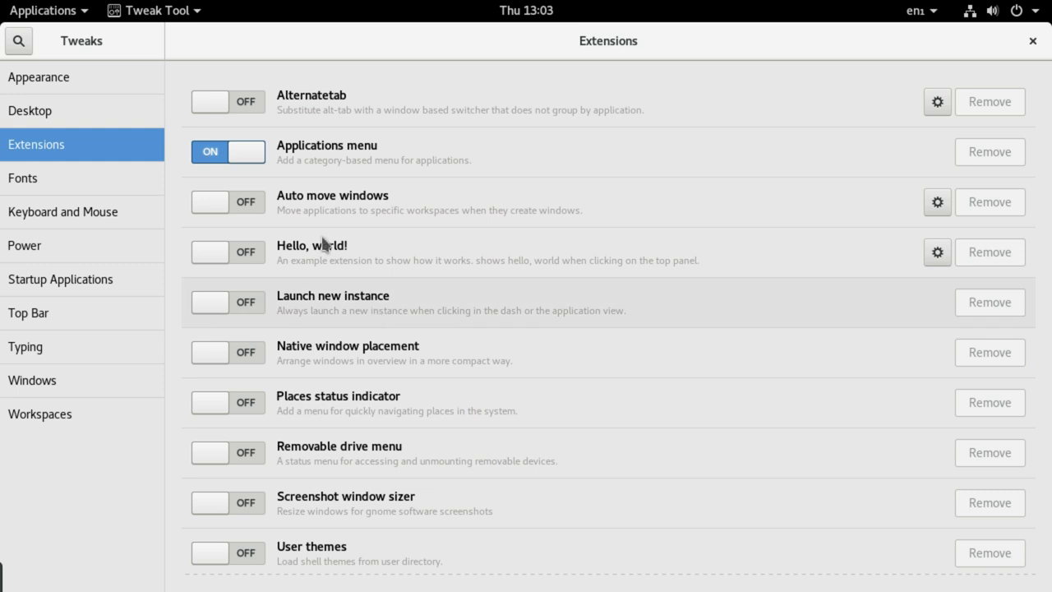
left_click(243, 153)
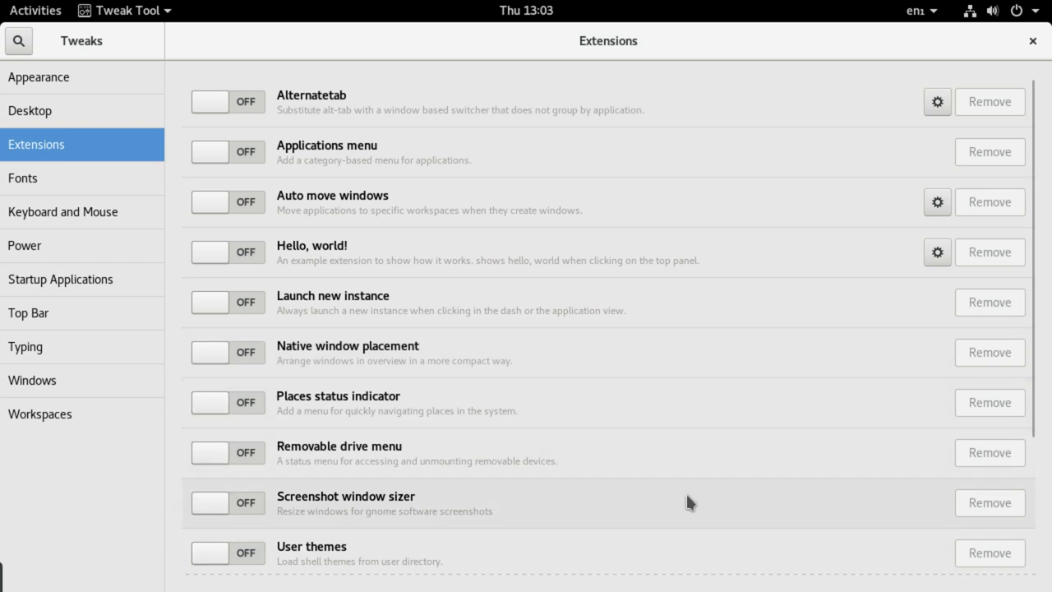
left_click_drag(1031, 387, 1019, 540)
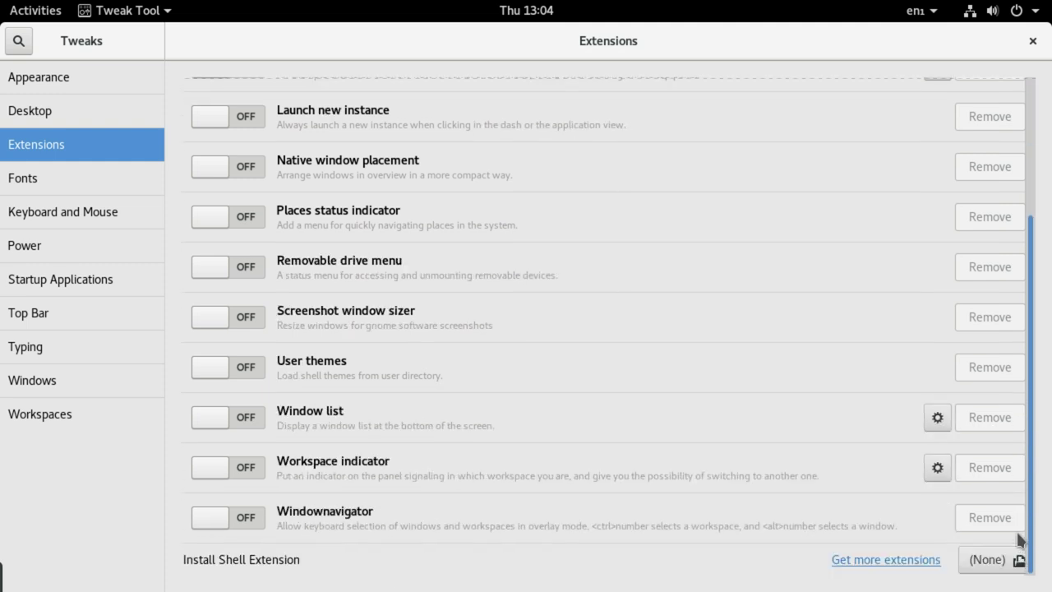
left_click_drag(1020, 540, 800, 243)
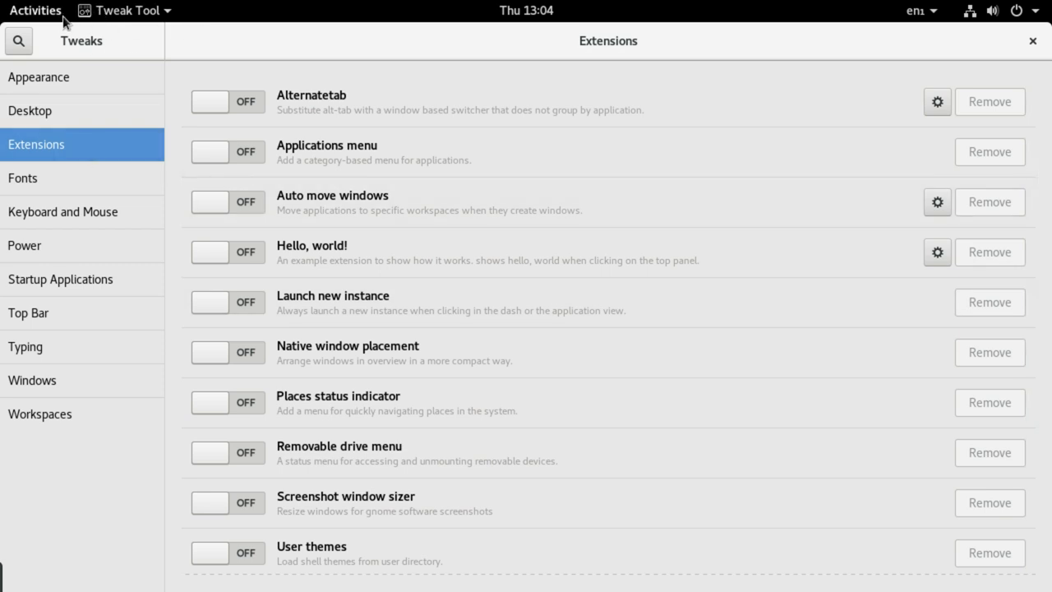
Step: Search Pamac for arc and mark arc-gtk-theme, arc-icon-theme and arc-solid-gtk-theme for installation
left_click(36, 12)
left_click(727, 325)
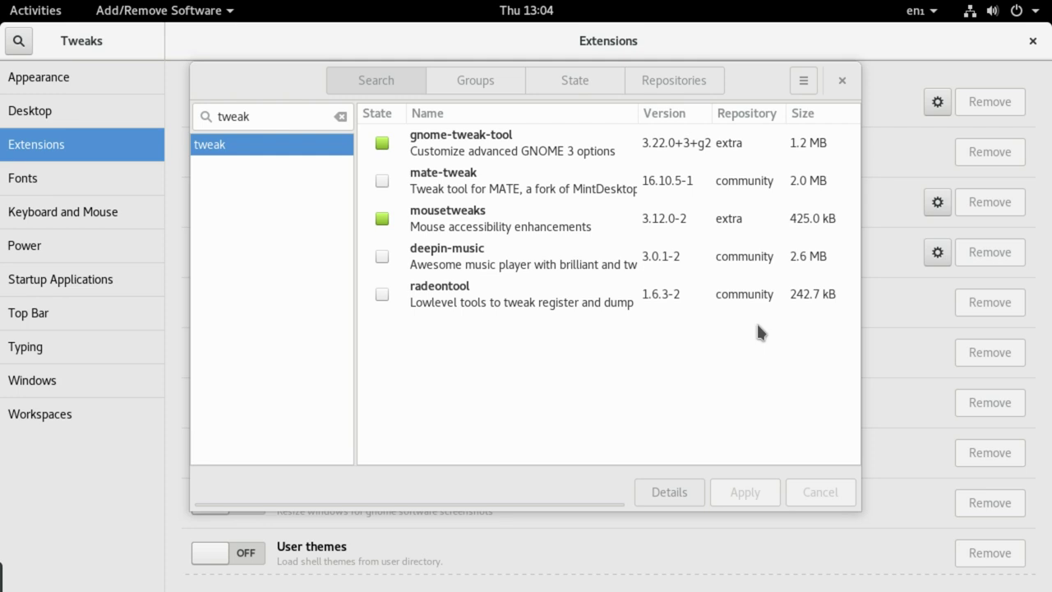
double_click(267, 116)
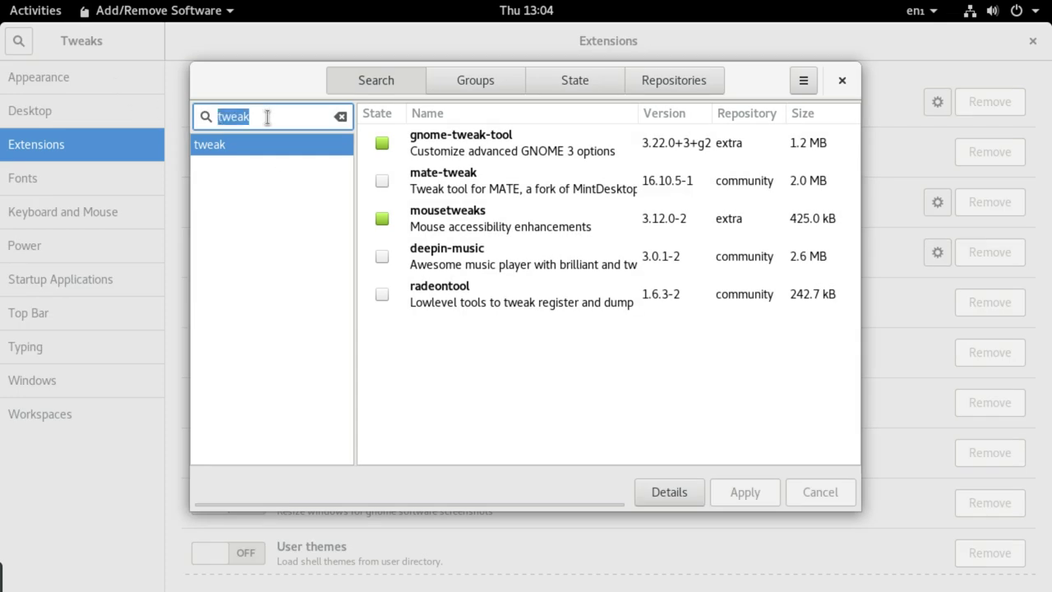
type("arc")
key("Return")
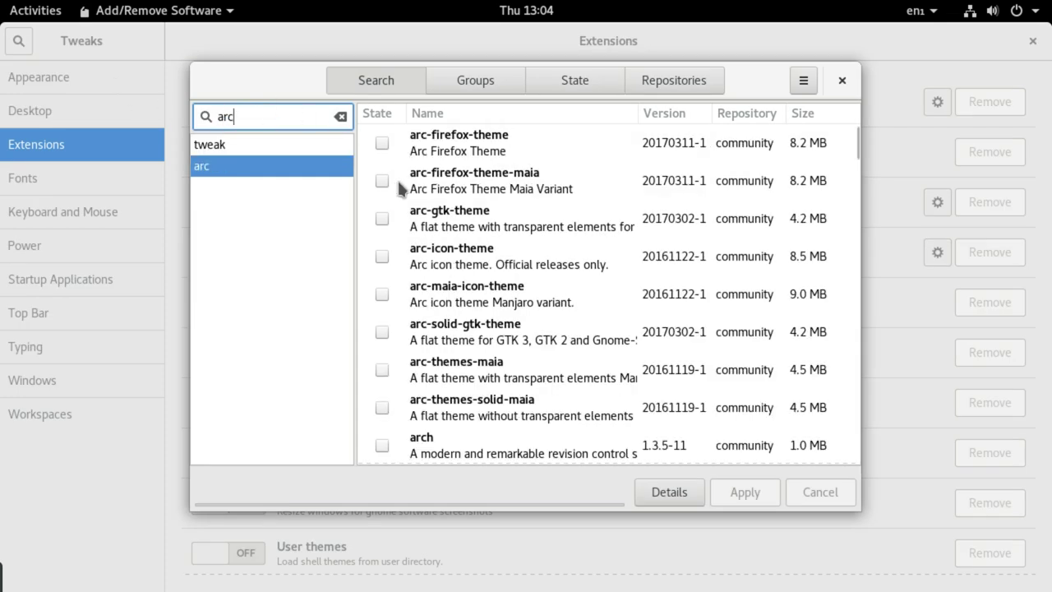
left_click(475, 257)
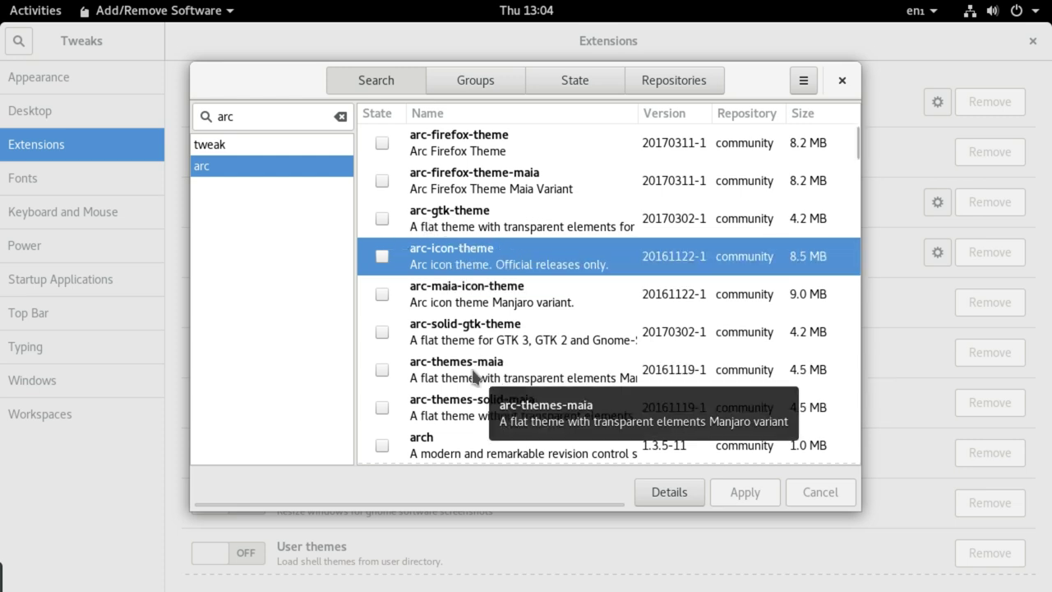
left_click(476, 337)
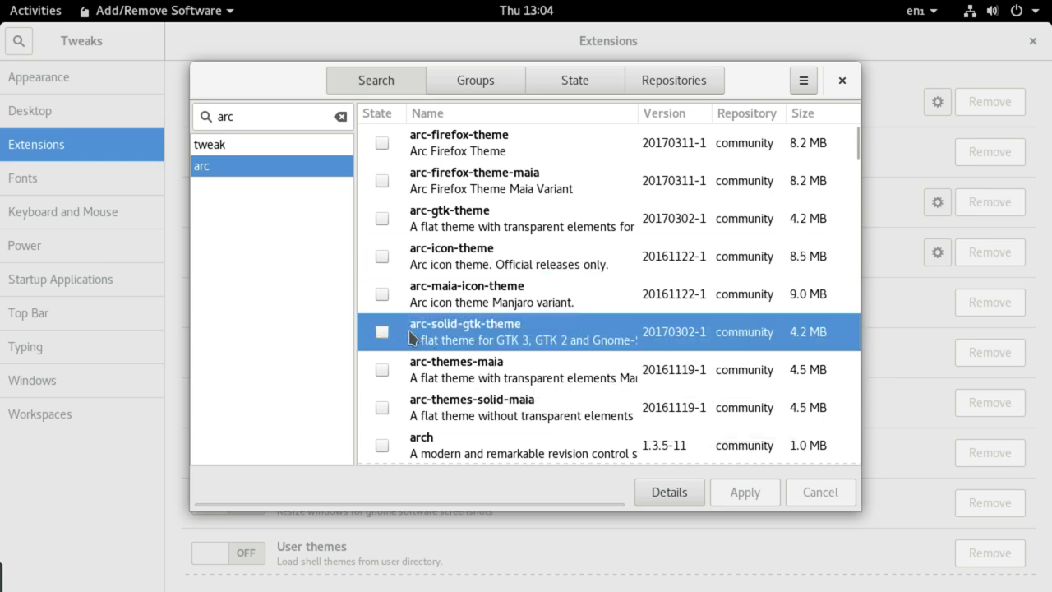
left_click(381, 332)
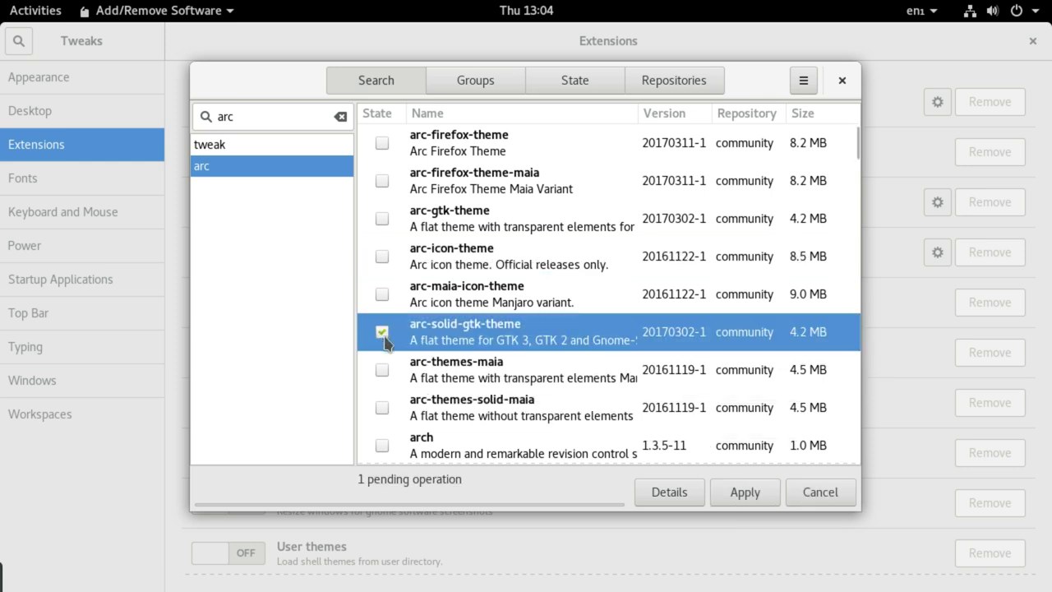
left_click(381, 257)
left_click(381, 219)
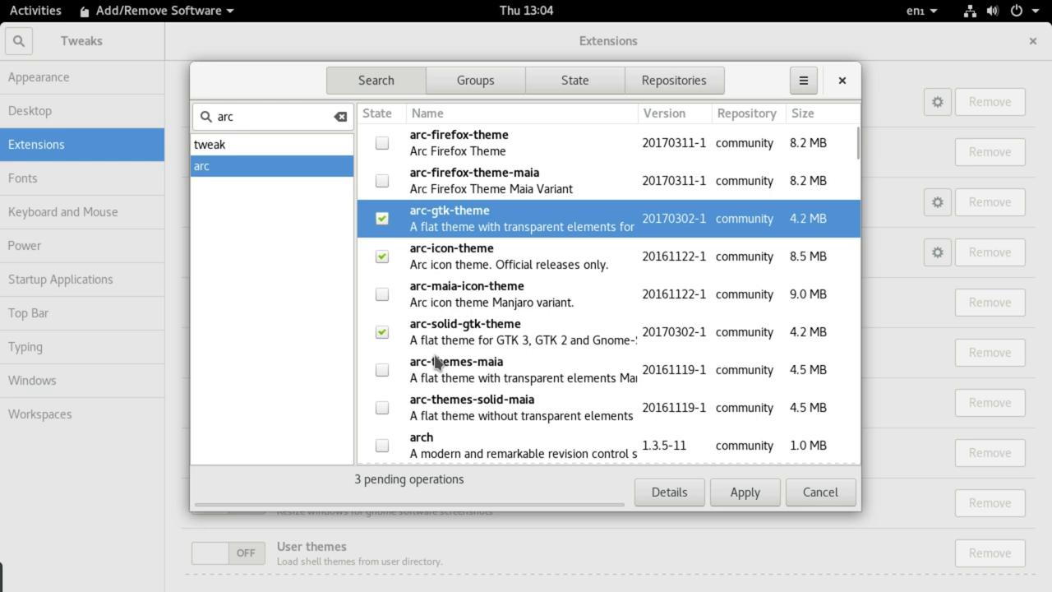
Step: Apply and commit the arc theme installation past the conflict warning, then quit Pamac
left_click(447, 420)
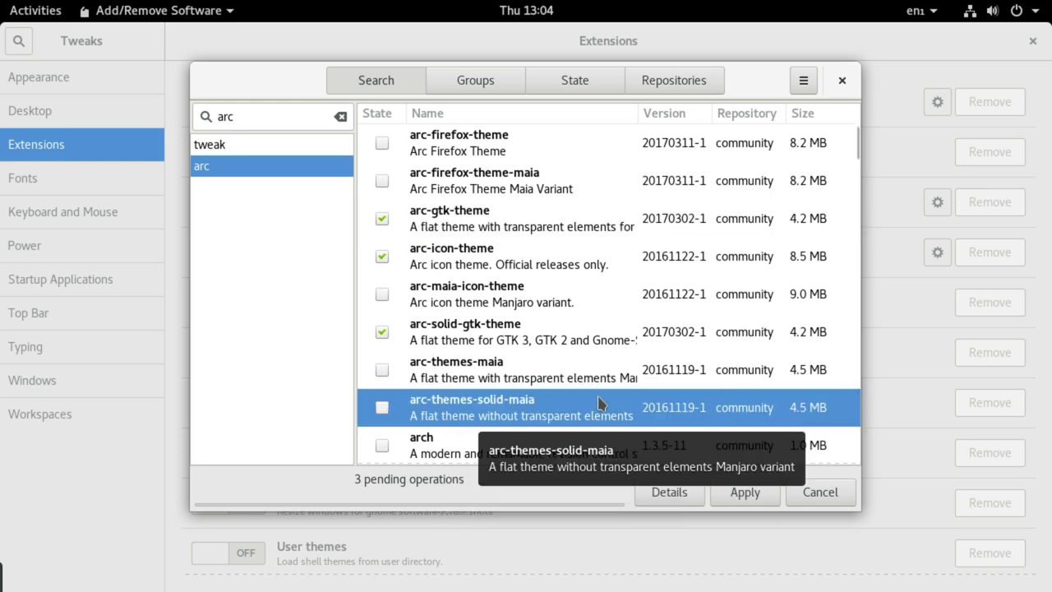
left_click(747, 493)
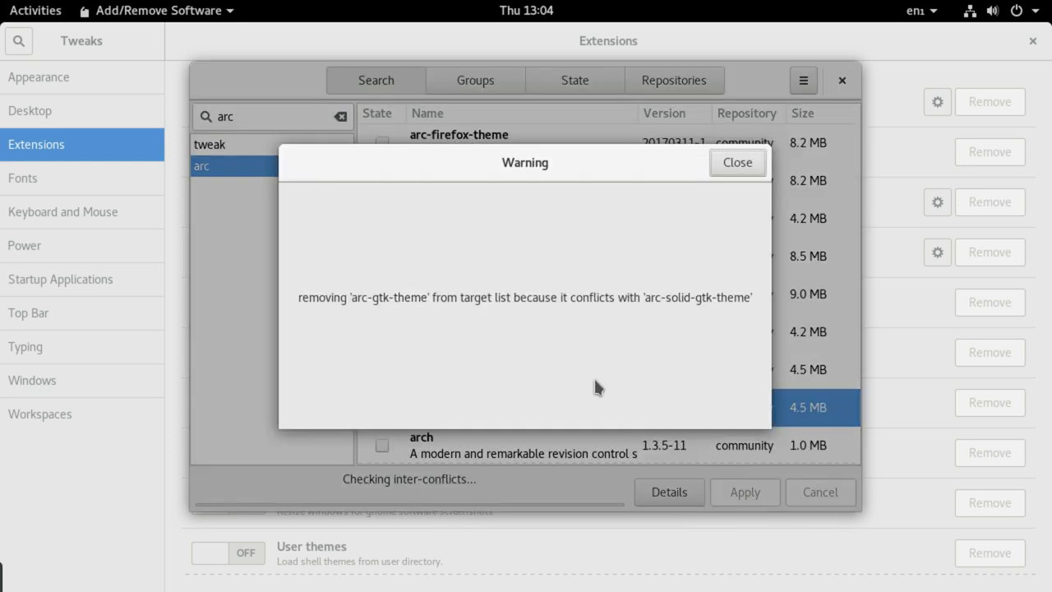
left_click(737, 169)
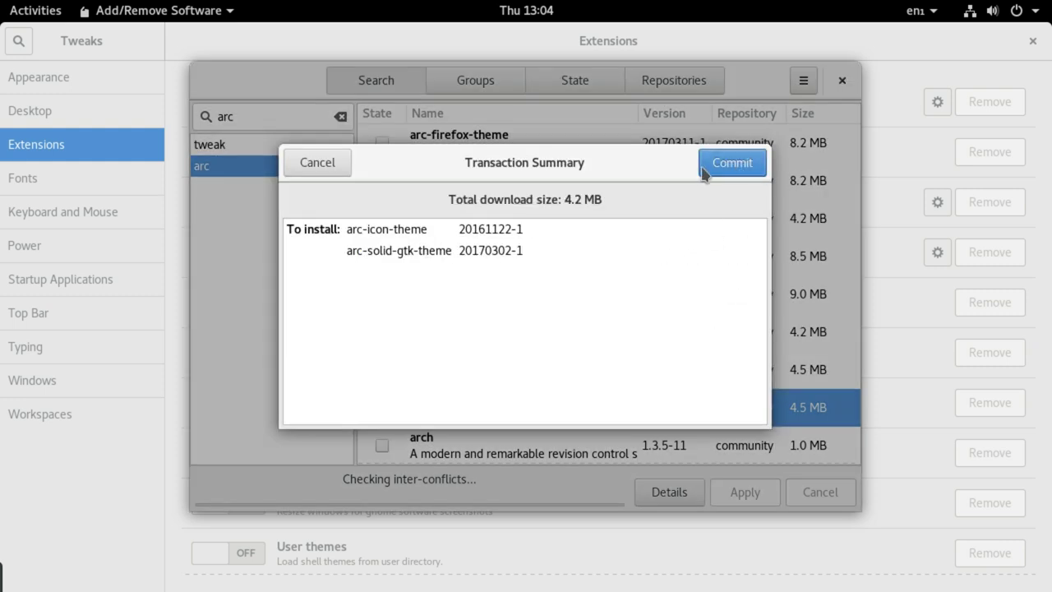
left_click(727, 168)
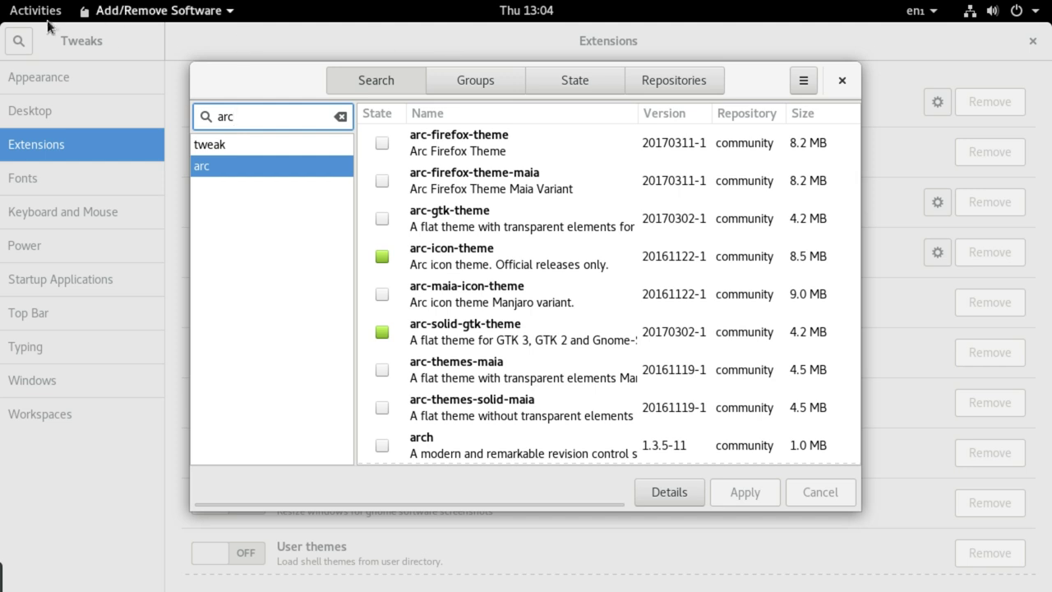
key("ctrl+q")
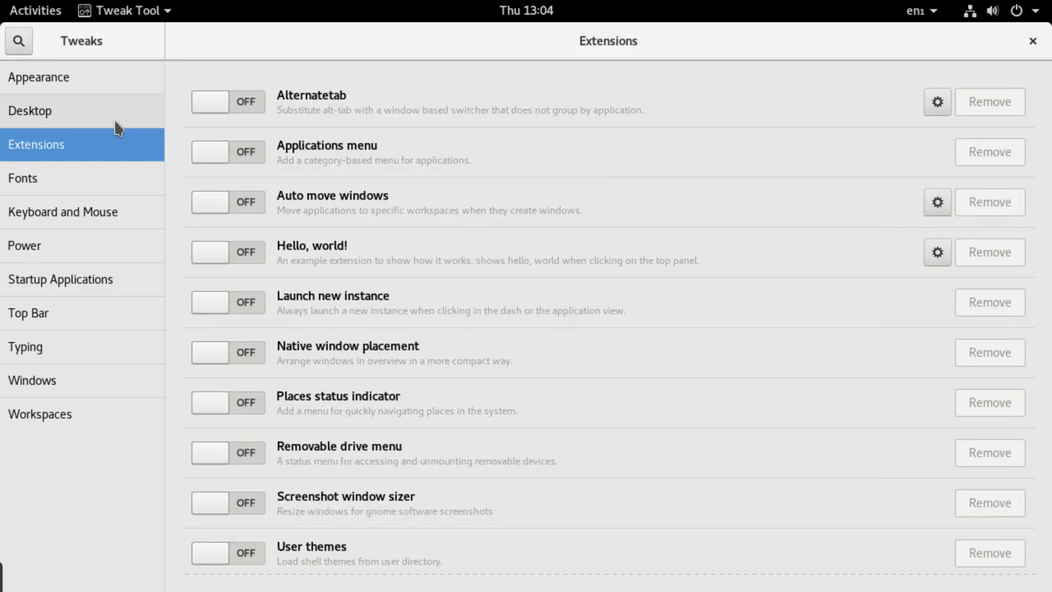
Step: Review the Appearance application themes, keep the default, and close Tweak Tool
left_click(61, 110)
left_click(62, 82)
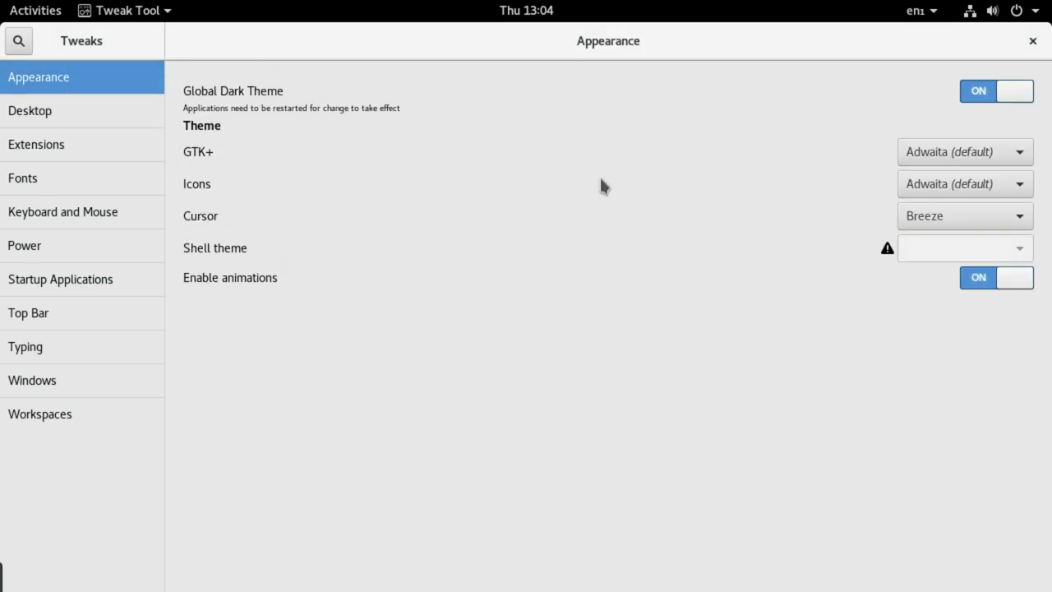
left_click(941, 151)
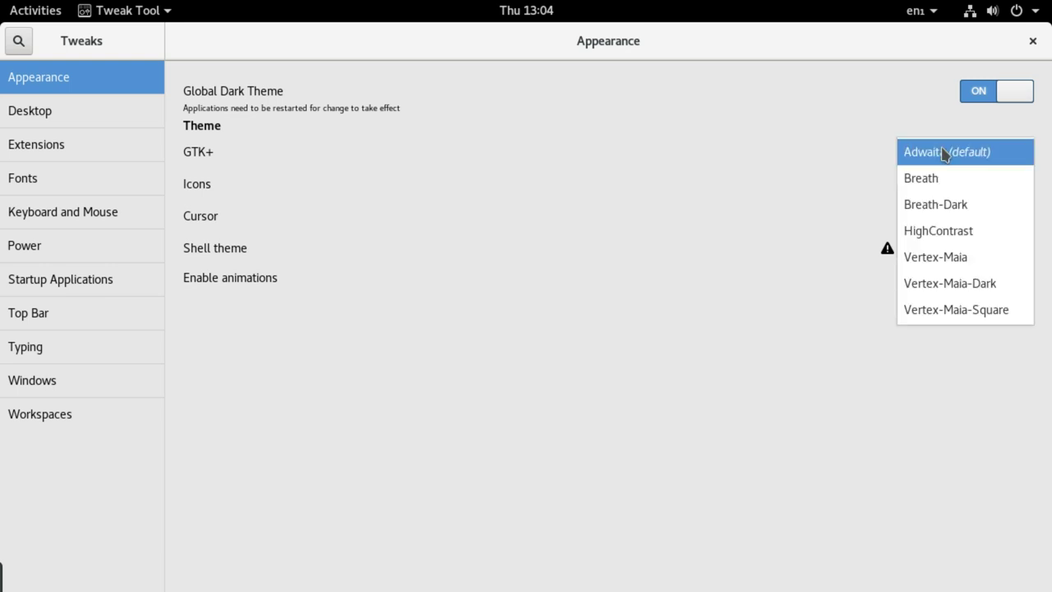
left_click(958, 152)
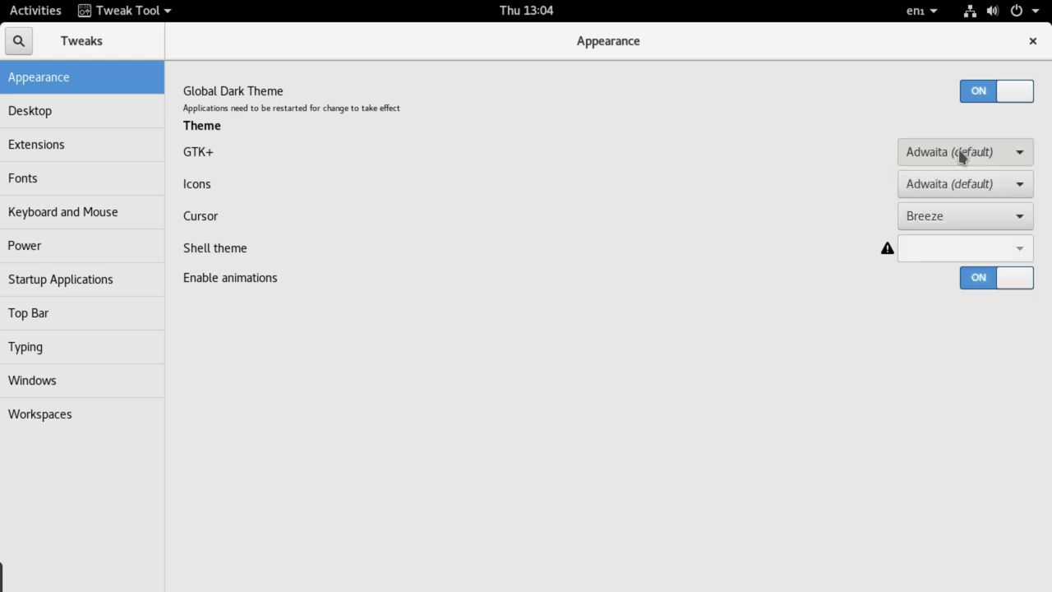
left_click(1032, 41)
Step: Add Tweak Tool to favourites from the Activities search and relaunch it
left_click(43, 15)
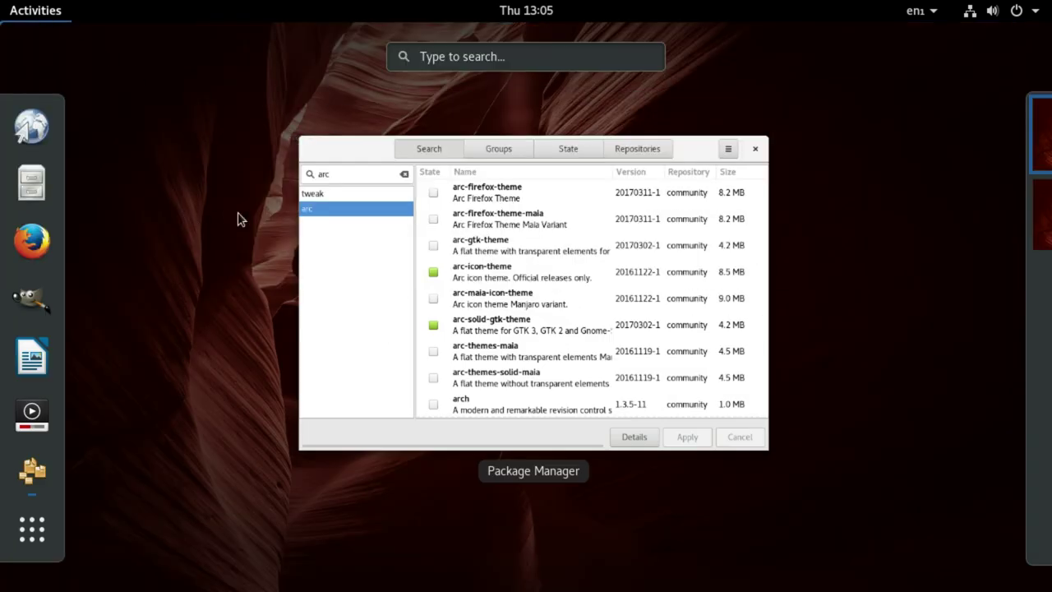
type("tw")
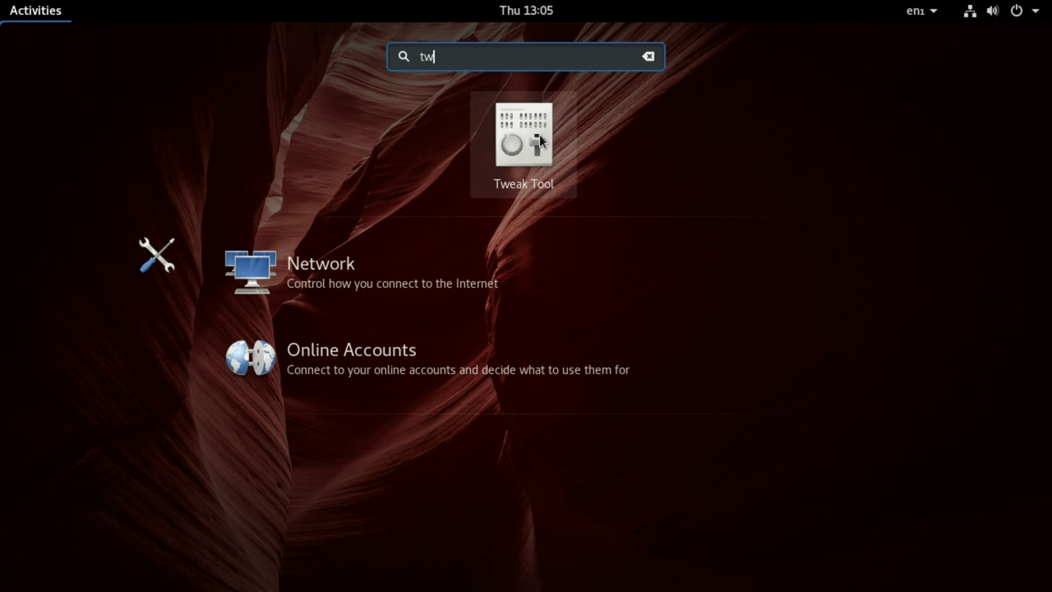
right_click(540, 136)
left_click(635, 179)
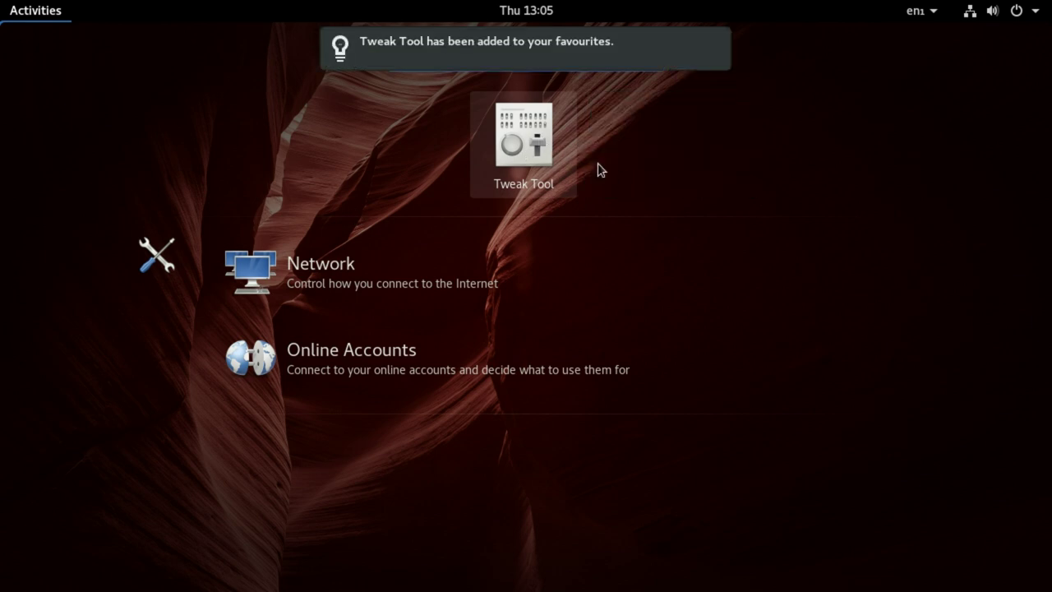
left_click(542, 153)
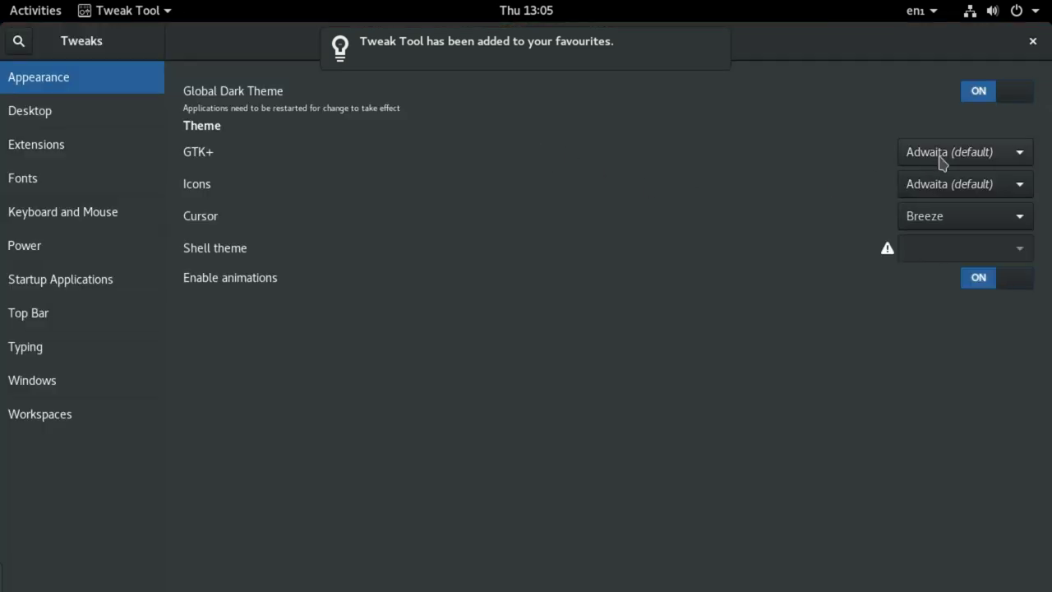
Step: Set the application theme to Arc-Dark and the icon theme to Arc
left_click(941, 160)
left_click(937, 204)
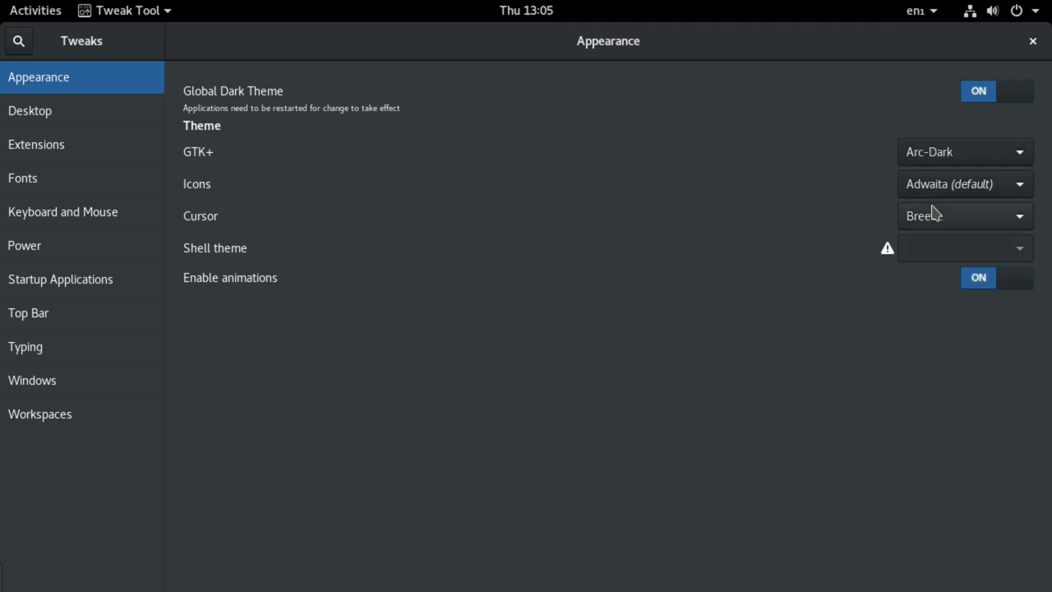
left_click(951, 180)
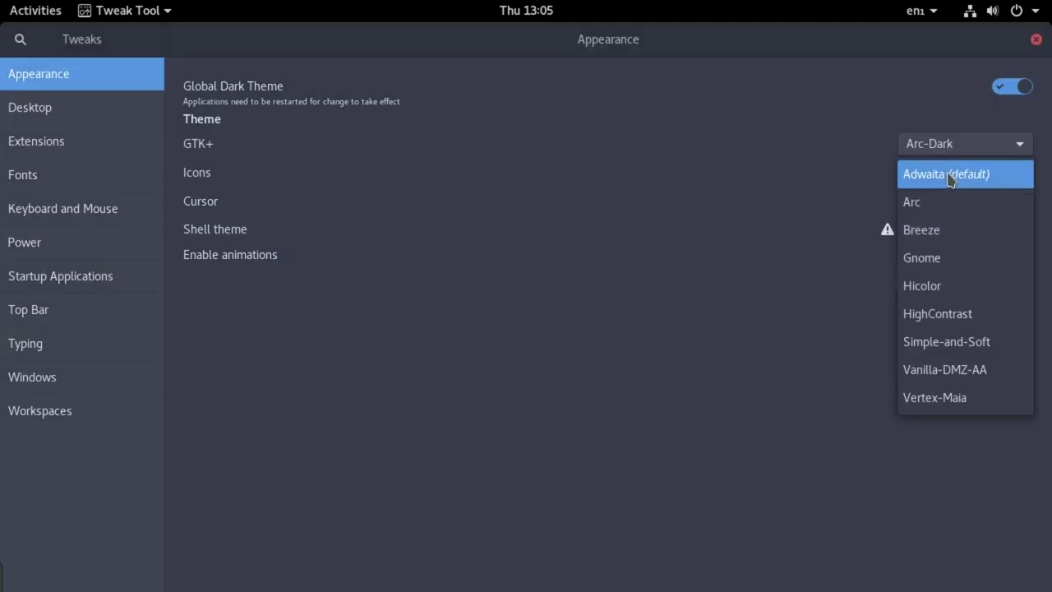
left_click(952, 212)
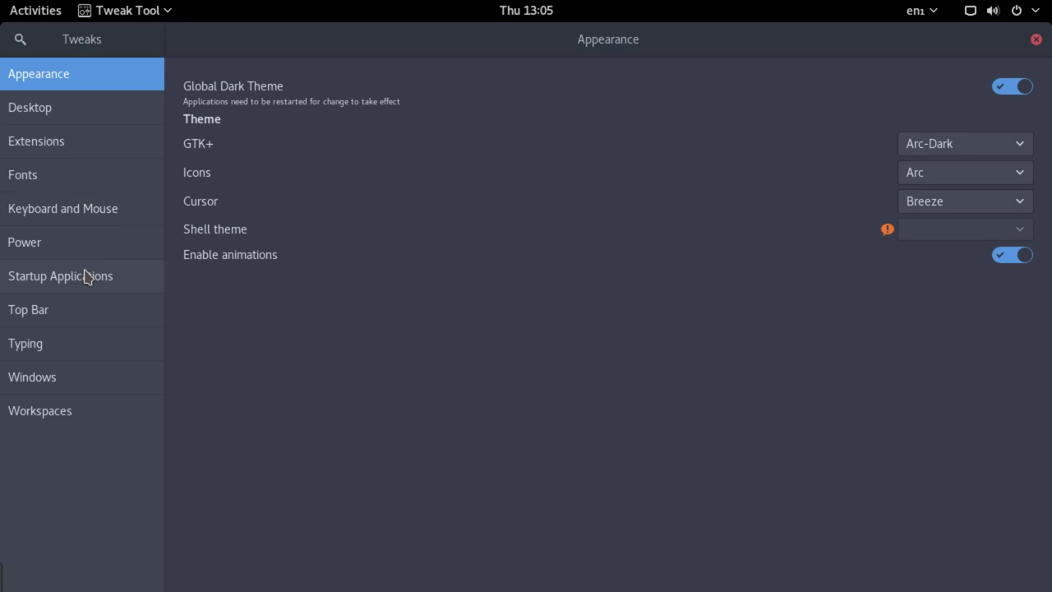
Step: Enable the User themes extension and restart Tweak Tool from favourites
left_click(81, 151)
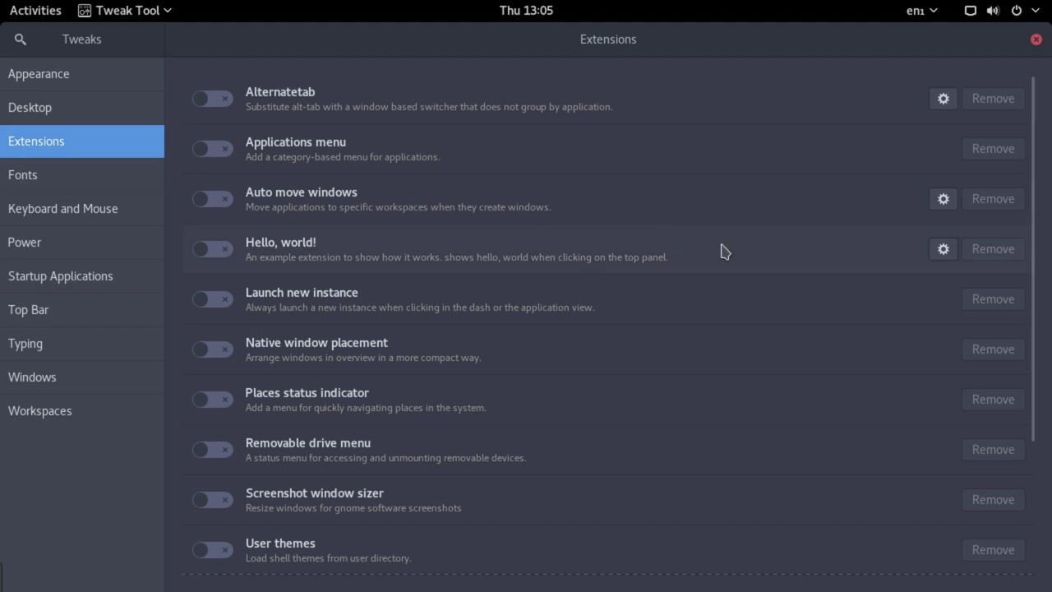
left_click_drag(1024, 331, 1026, 429)
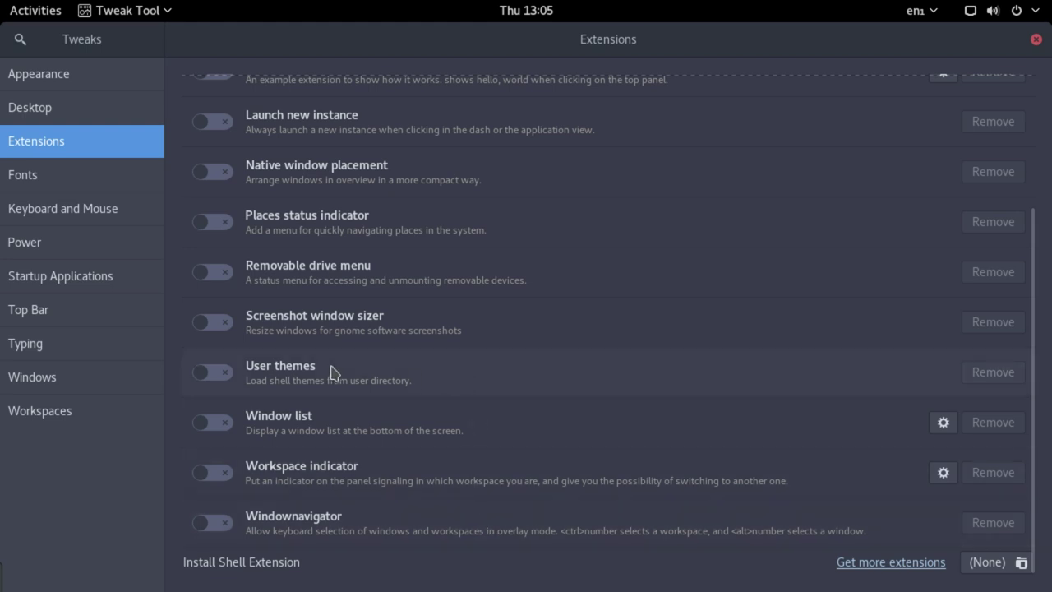
left_click(215, 378)
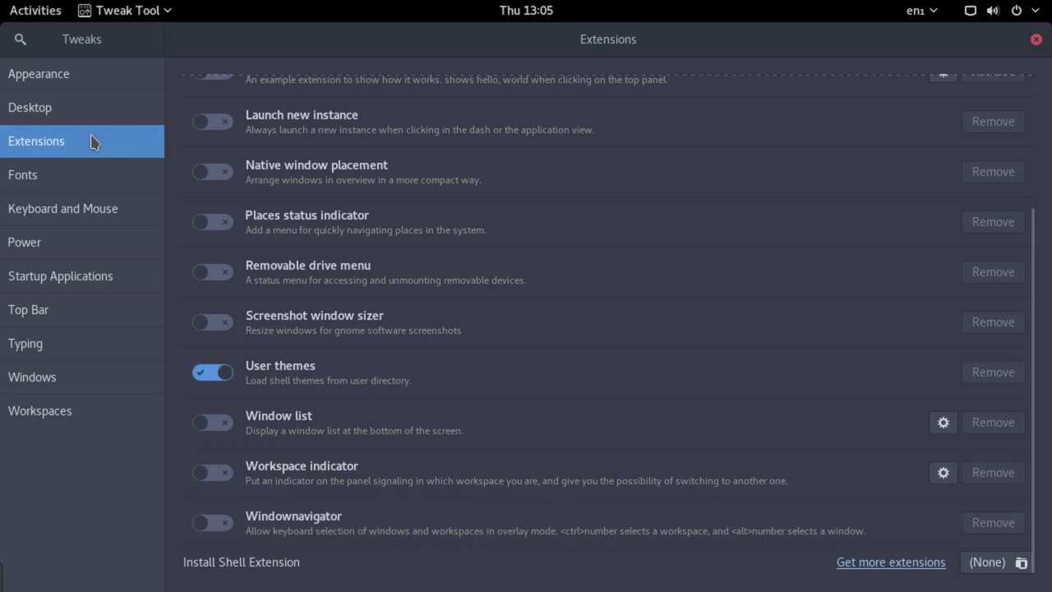
left_click(1036, 43)
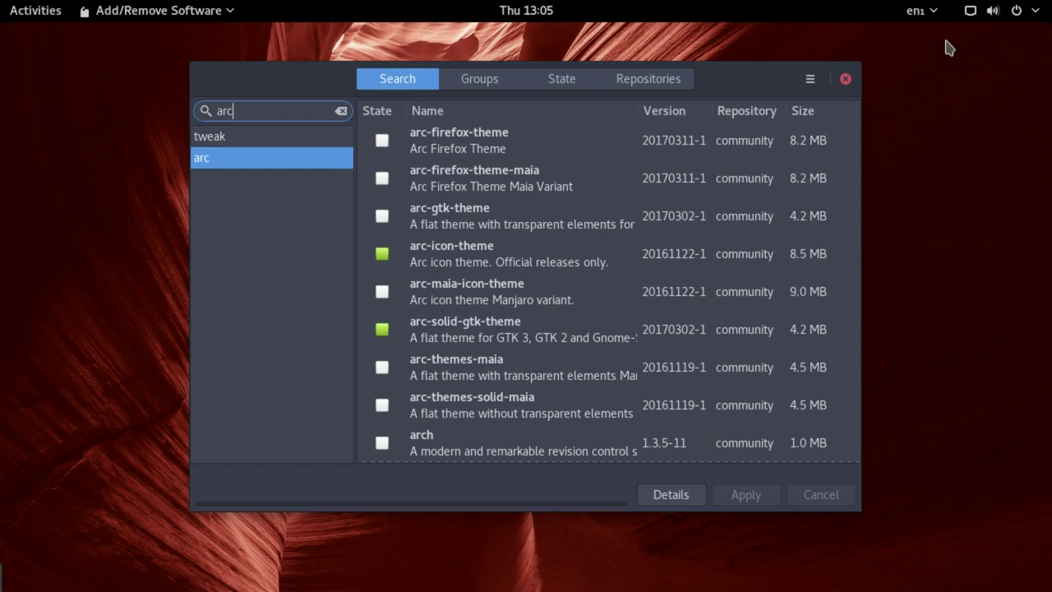
left_click(28, 16)
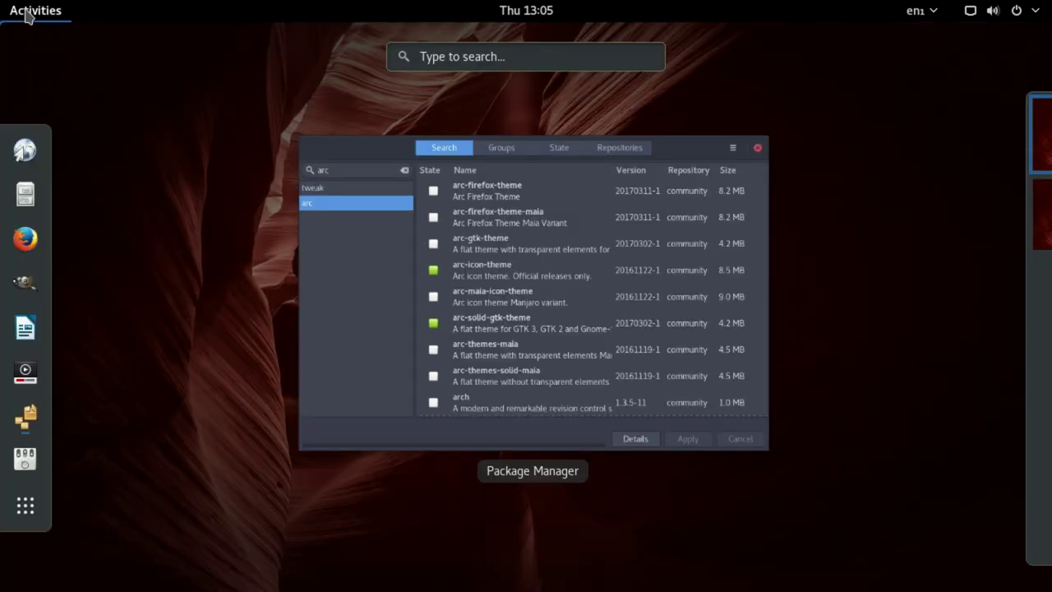
left_click(29, 455)
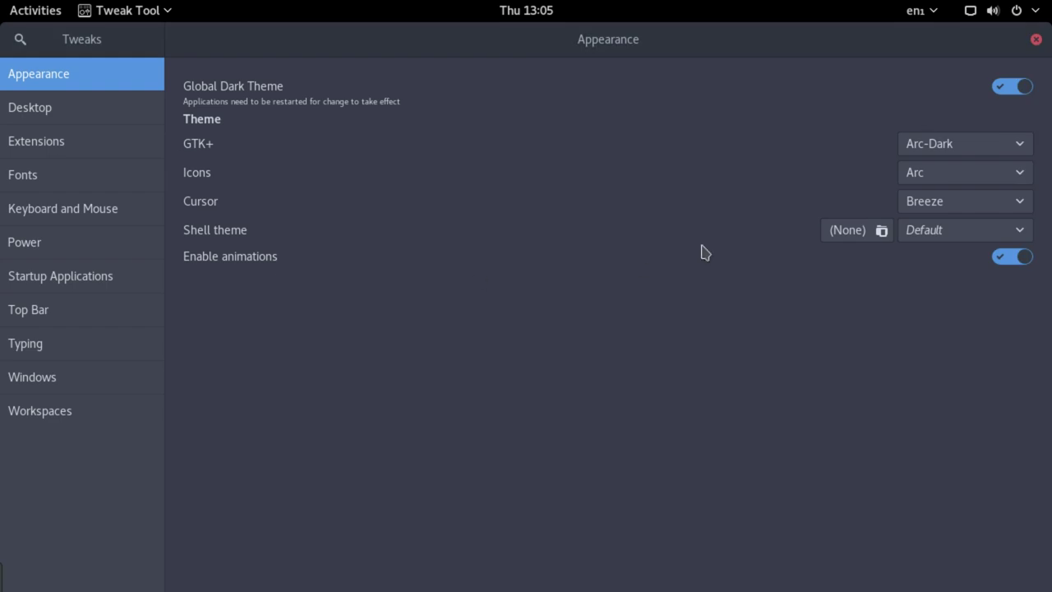
Step: Choose Arc-Dark as the shell theme on the Appearance page
left_click(98, 116)
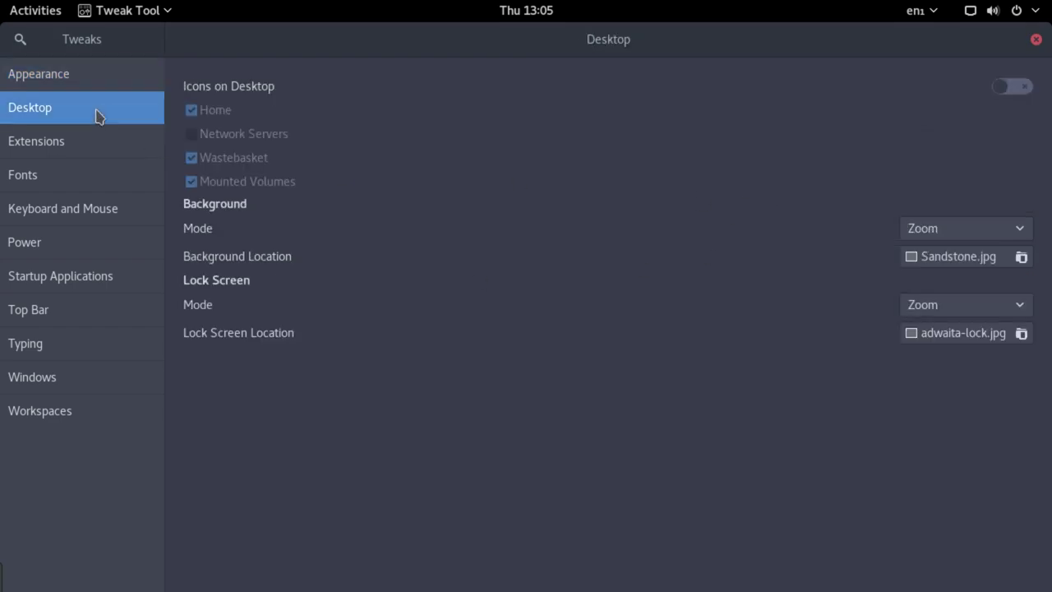
left_click(95, 142)
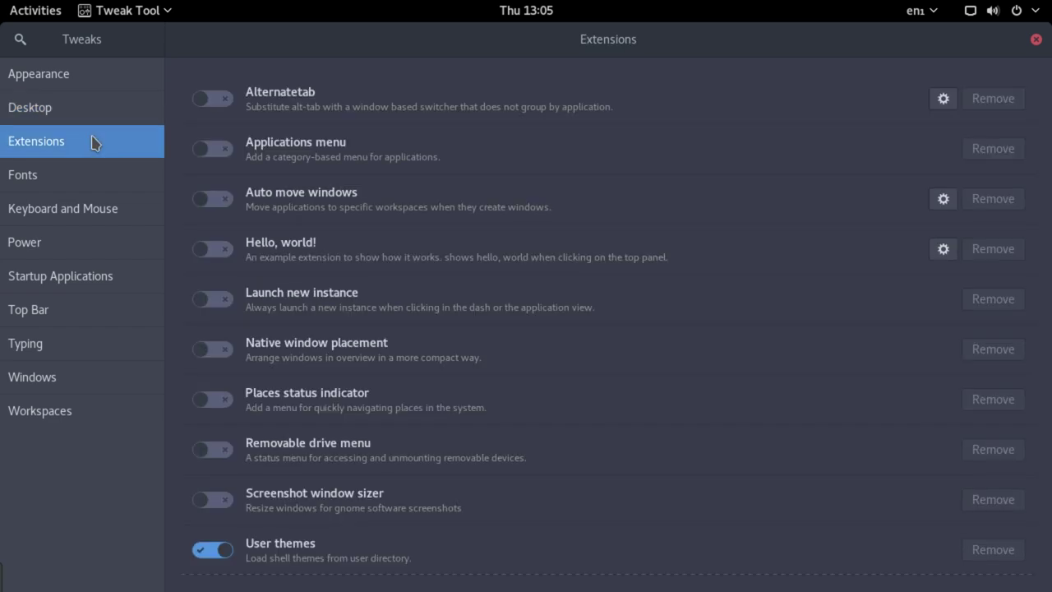
left_click(79, 75)
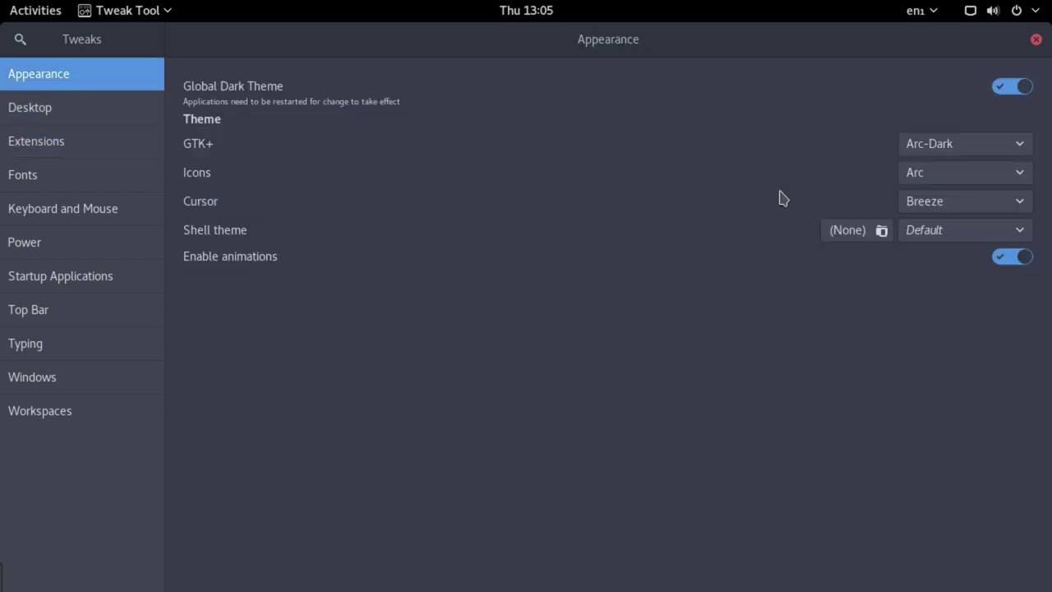
left_click(933, 234)
left_click(935, 287)
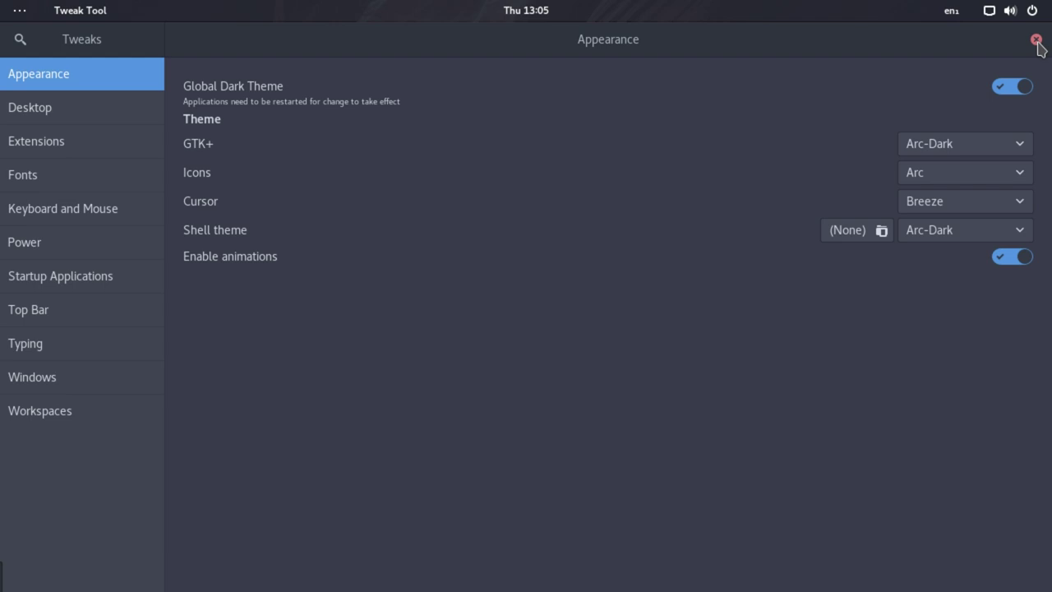
Step: Stop Manjaro Hello launching at startup and show the date in the top bar clock
left_click(81, 280)
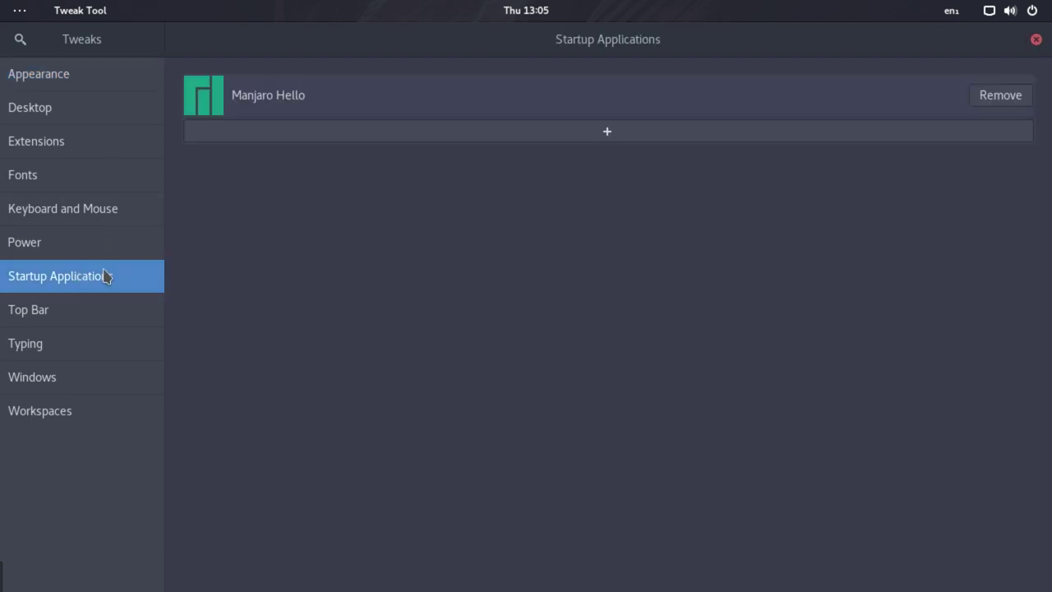
left_click(1000, 95)
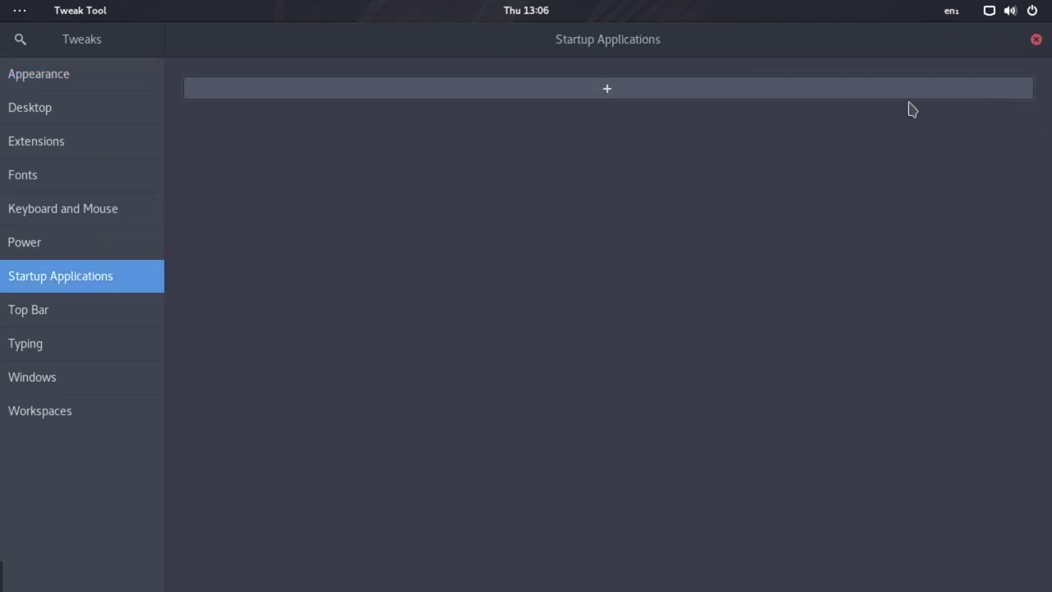
left_click(65, 310)
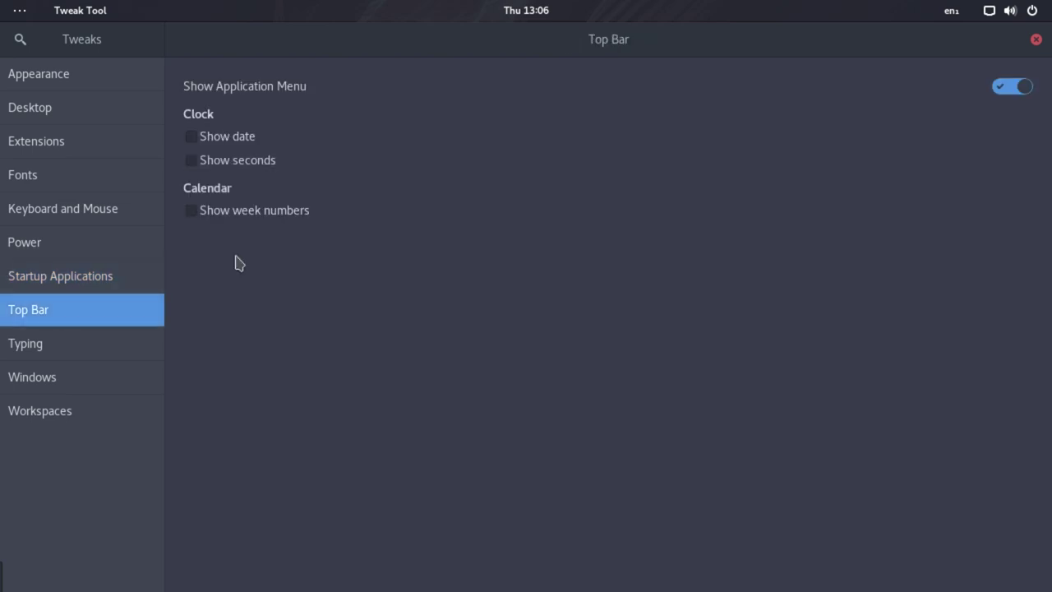
left_click(230, 146)
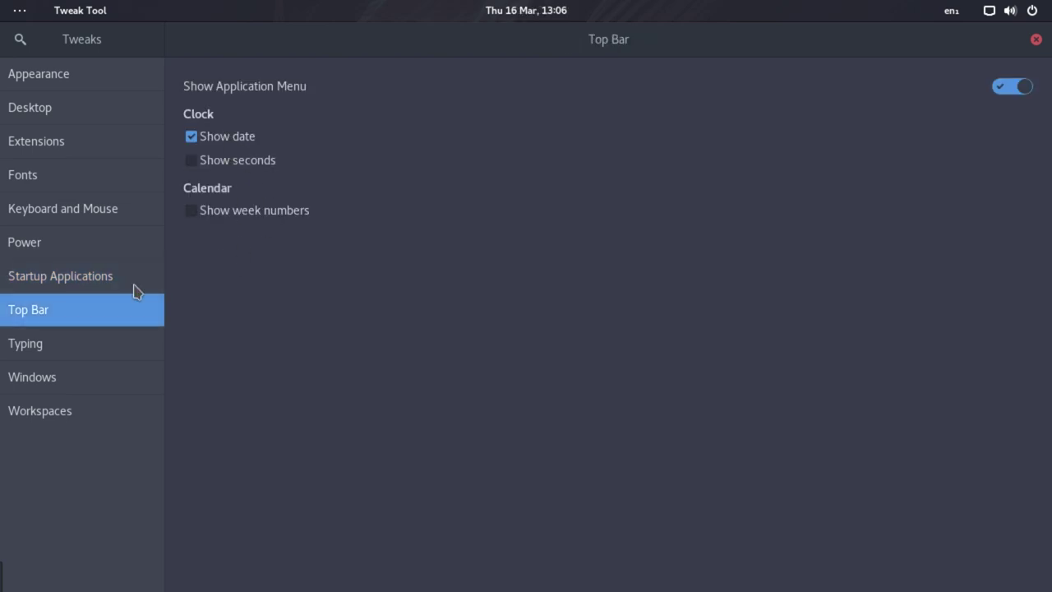
Step: Enable the Maximise and Minimise titlebar buttons in the Windows settings
left_click(78, 346)
left_click(74, 388)
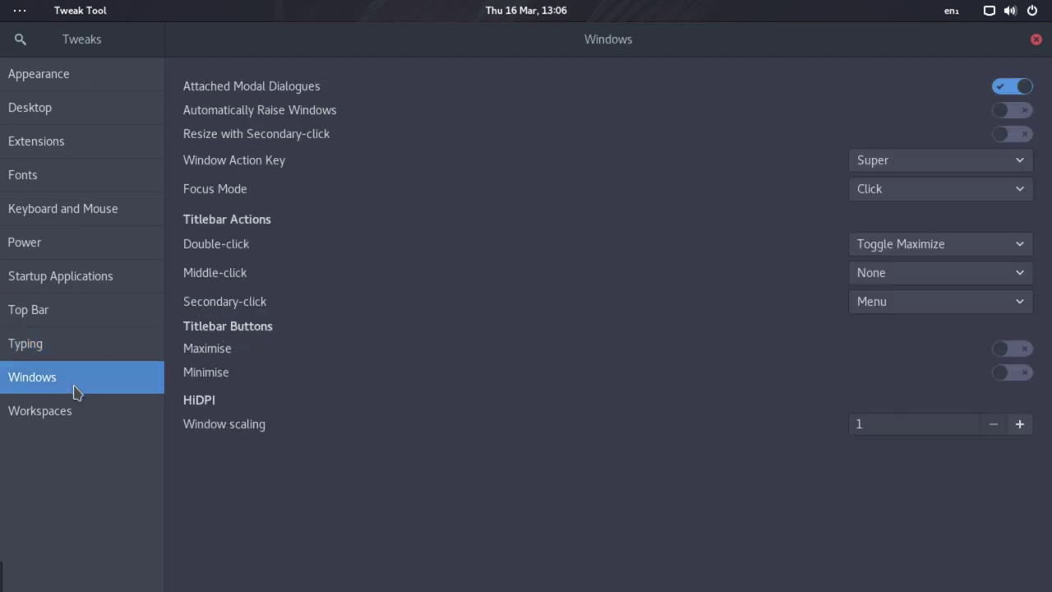
left_click(69, 413)
left_click(69, 389)
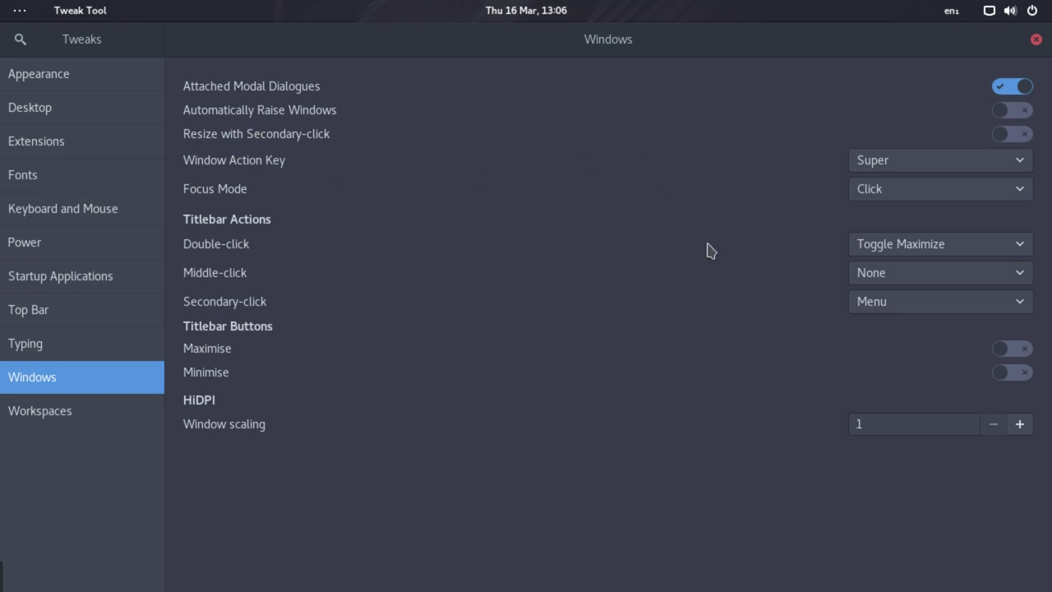
left_click(1007, 352)
left_click(1009, 374)
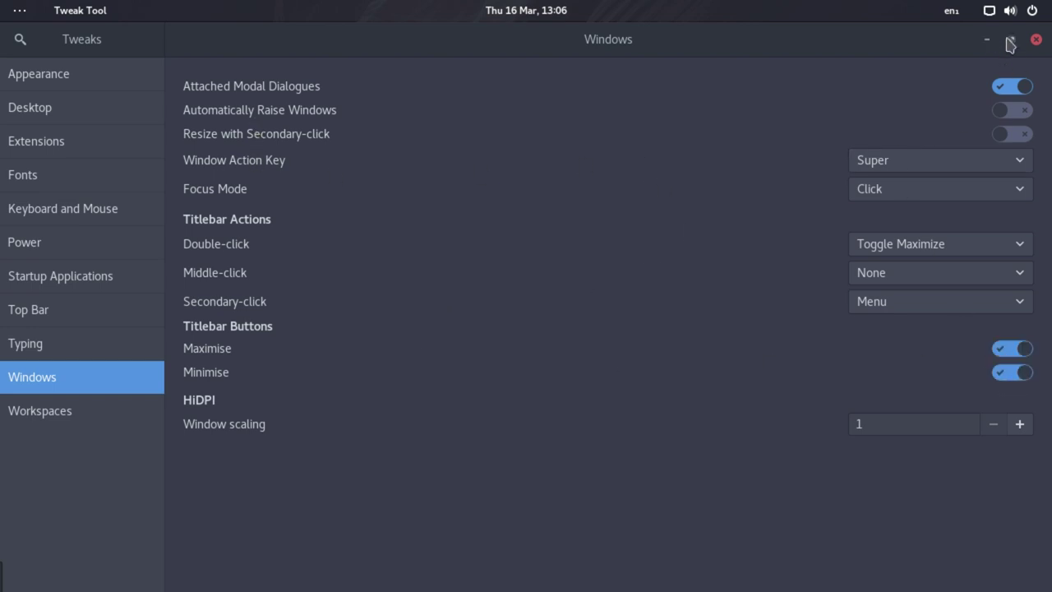
Step: Un-maximise the Tweak Tool window, then resize and reposition it to show all settings
left_click(1010, 41)
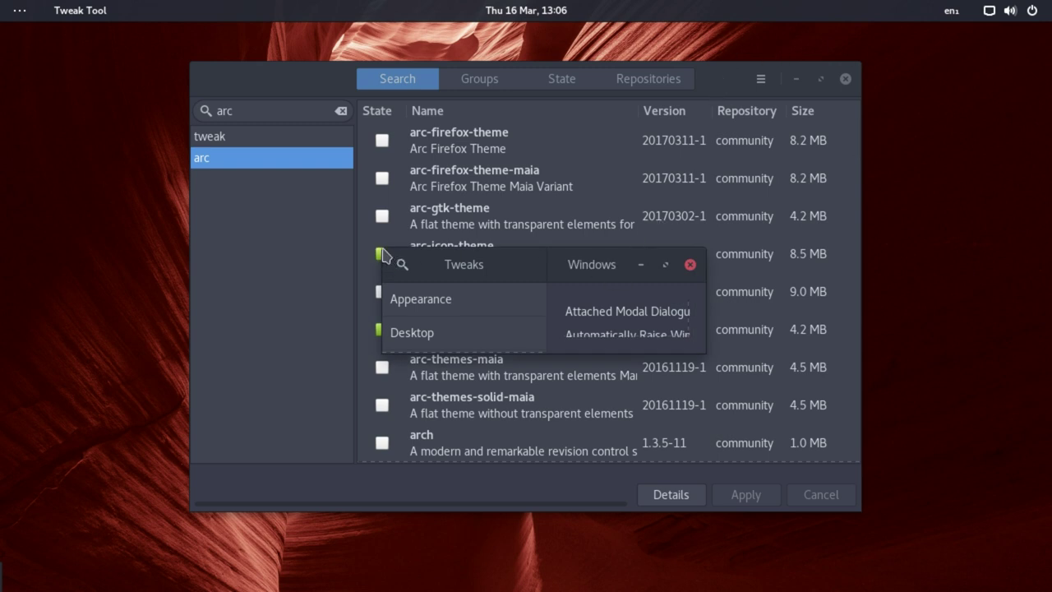
left_click_drag(705, 353, 996, 568)
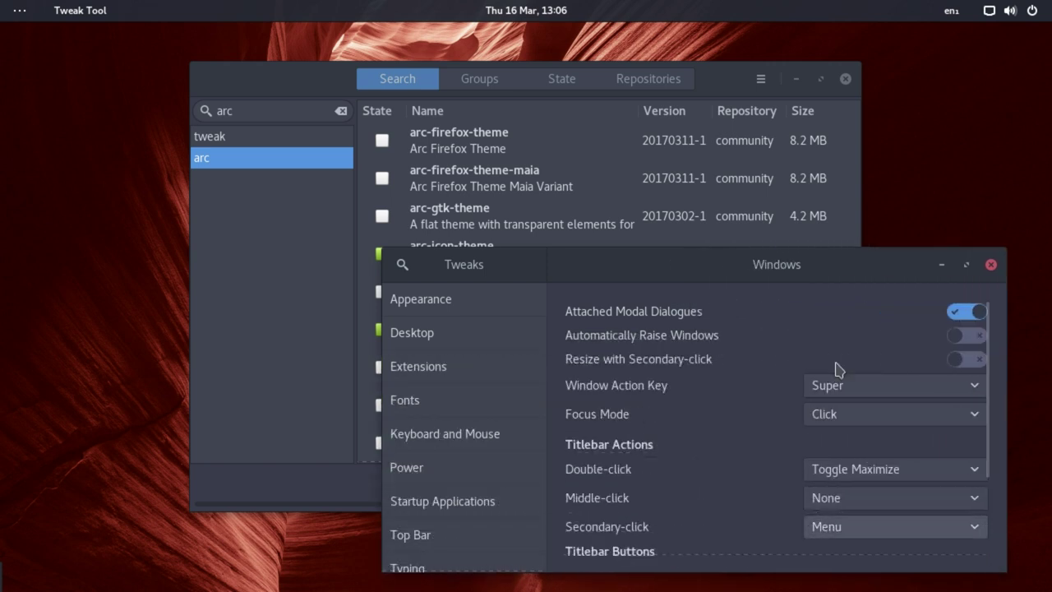
left_click_drag(813, 263, 494, 99)
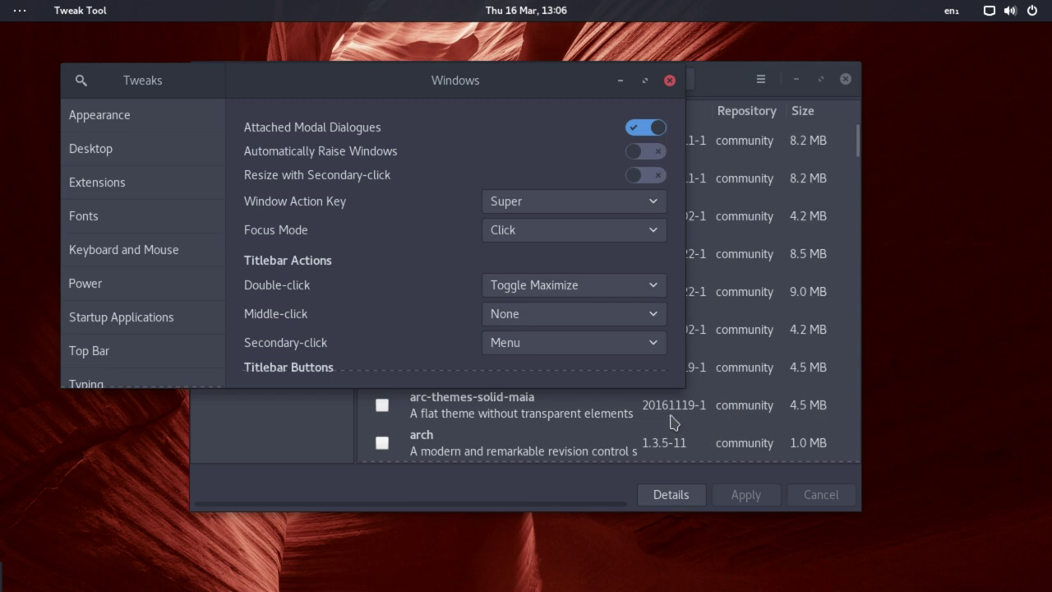
mouse_move(682, 387)
left_mouse_down()
mouse_move(717, 419)
mouse_move(754, 507)
left_mouse_up()
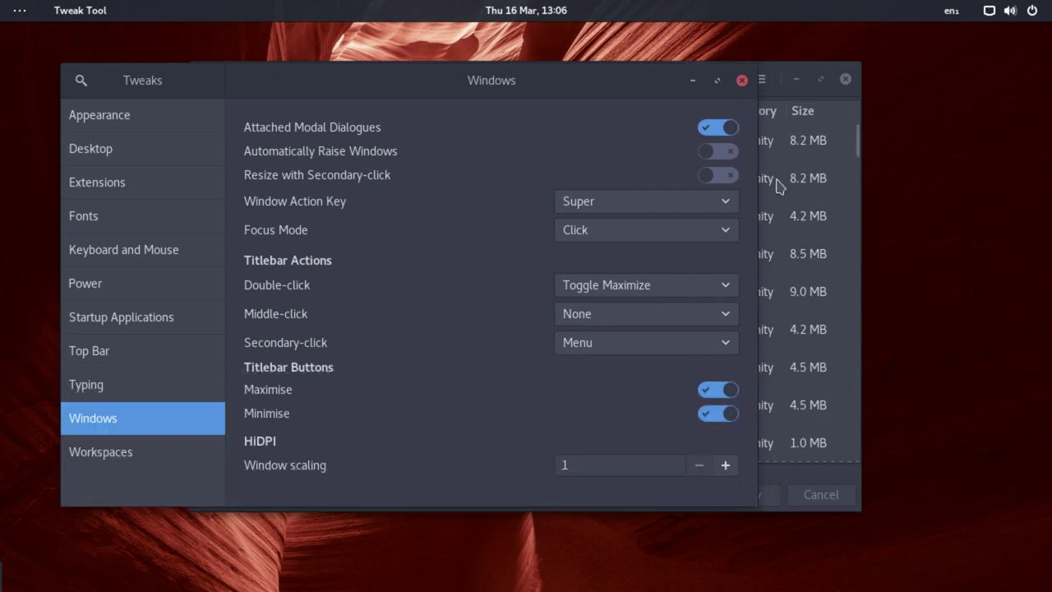
left_click_drag(625, 88, 619, 66)
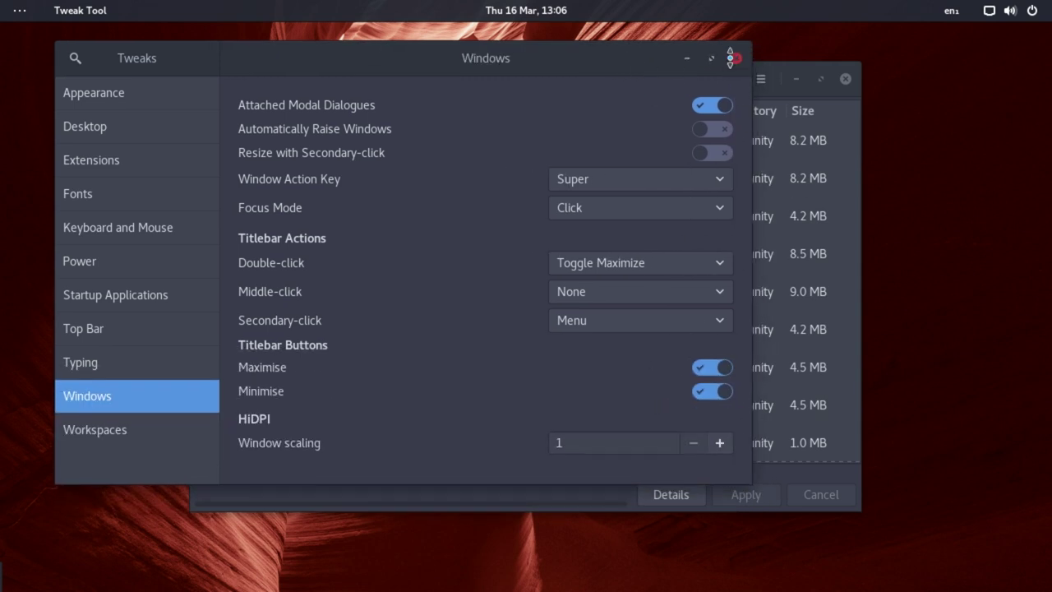
Step: Search Pamac for keepassx and mark keepassx2 for installation
left_click(730, 57)
double_click(277, 114)
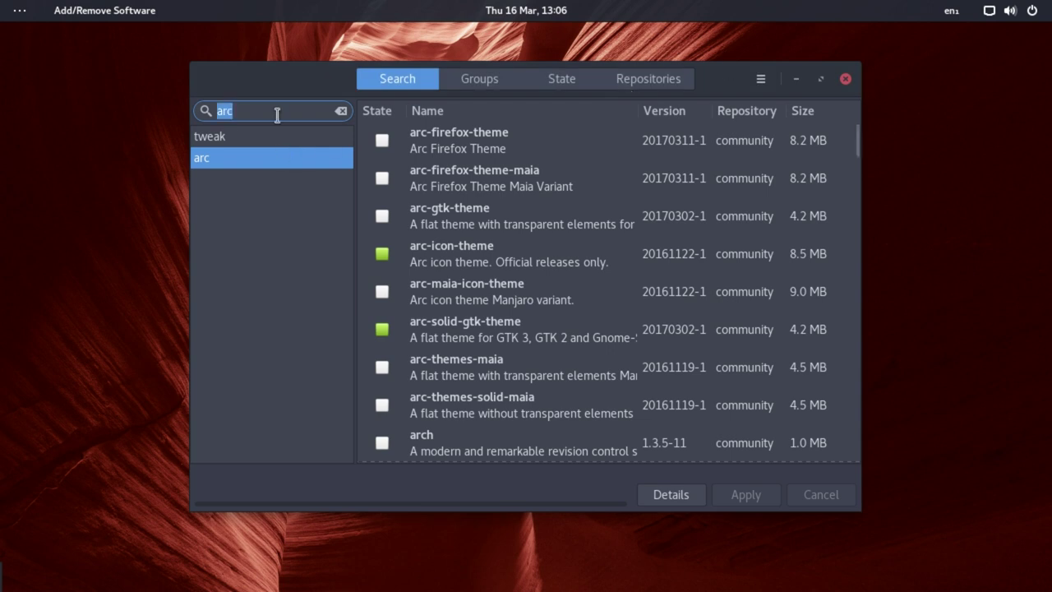
type("keepassx")
key("Return")
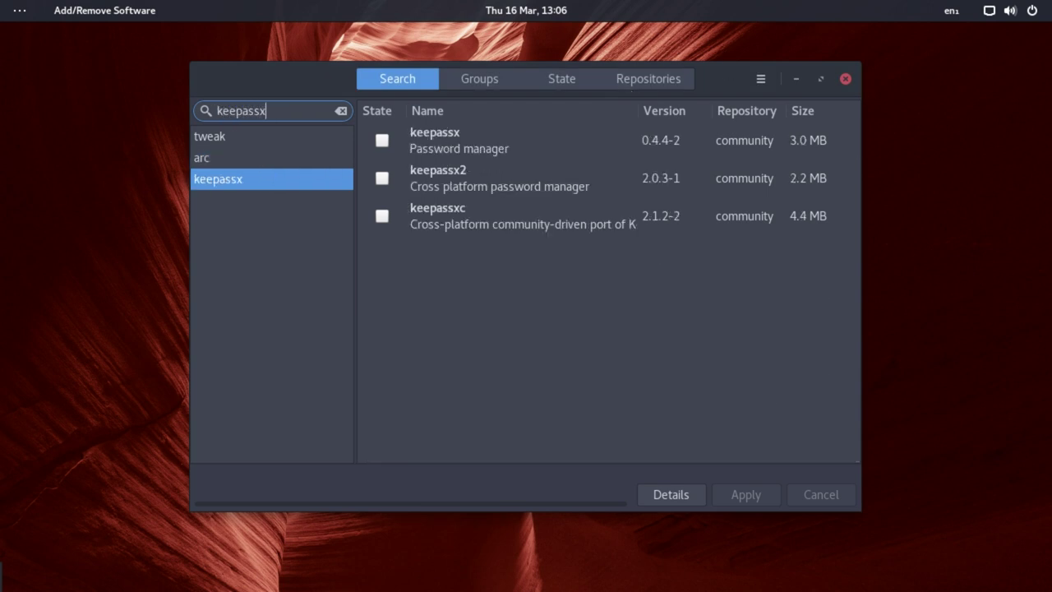
left_click(383, 180)
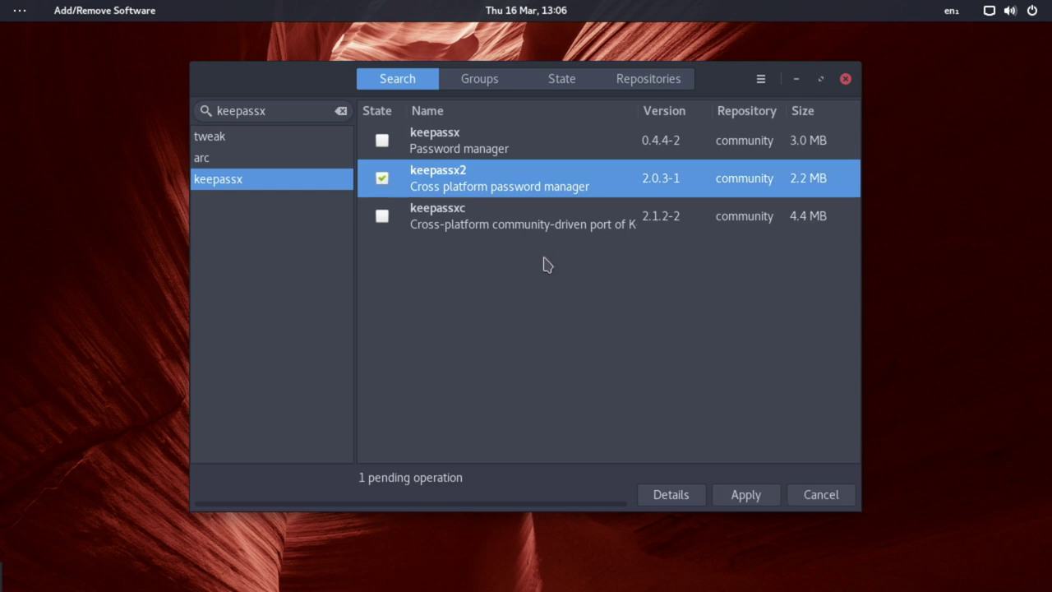
Step: Apply and commit the keepassx2 installation and let the download finish
left_click(764, 496)
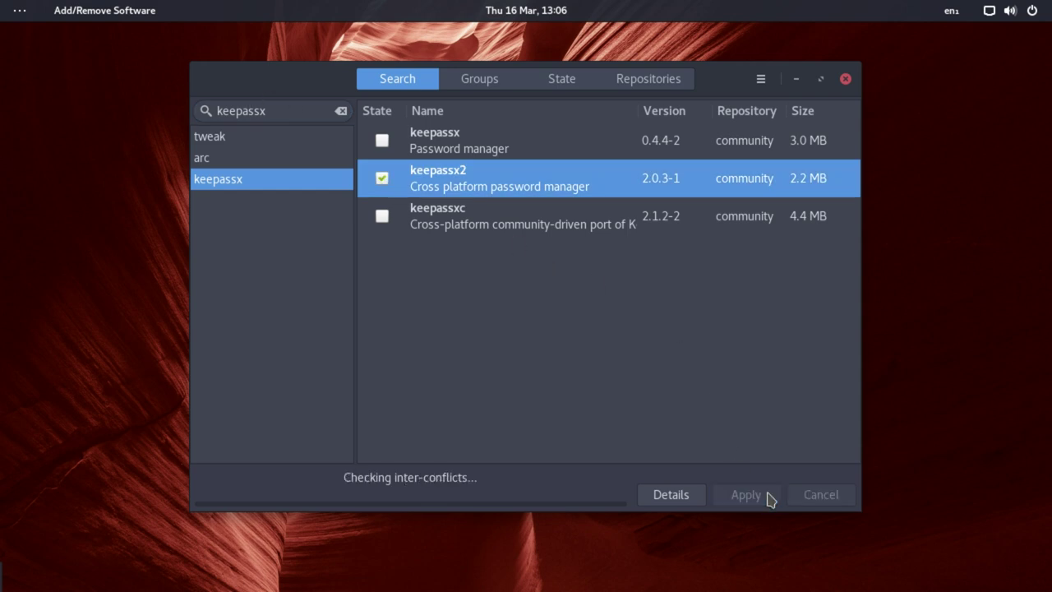
left_click(743, 164)
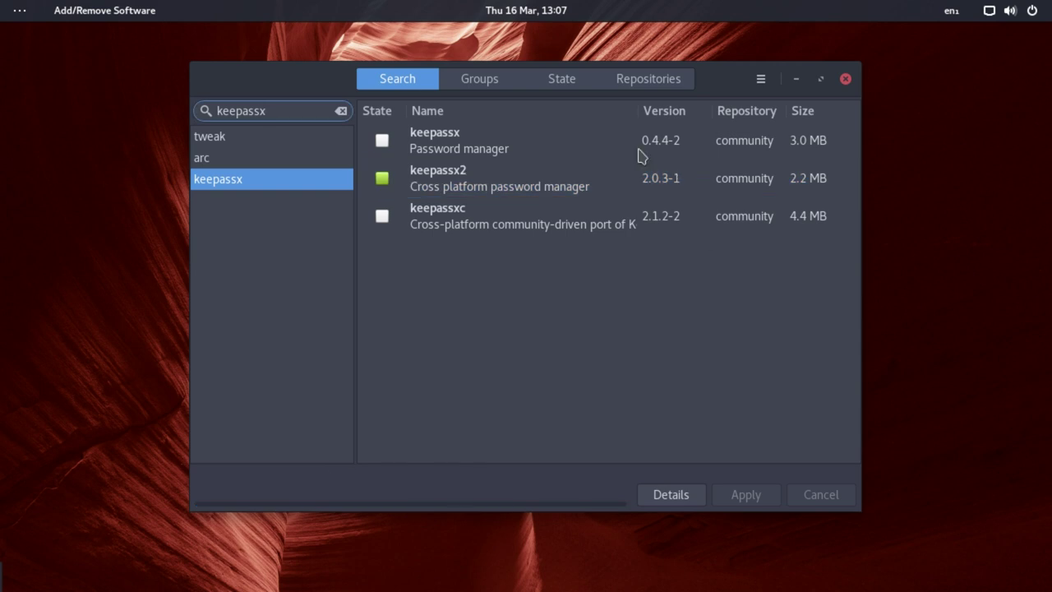
left_click_drag(320, 87, 357, 84)
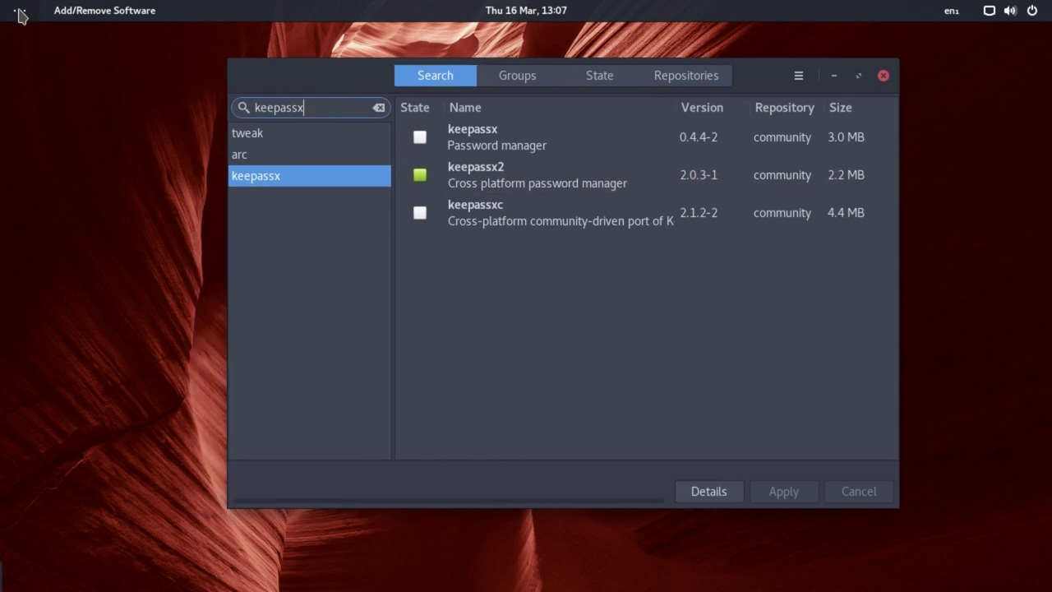
left_click(17, 10)
type("k")
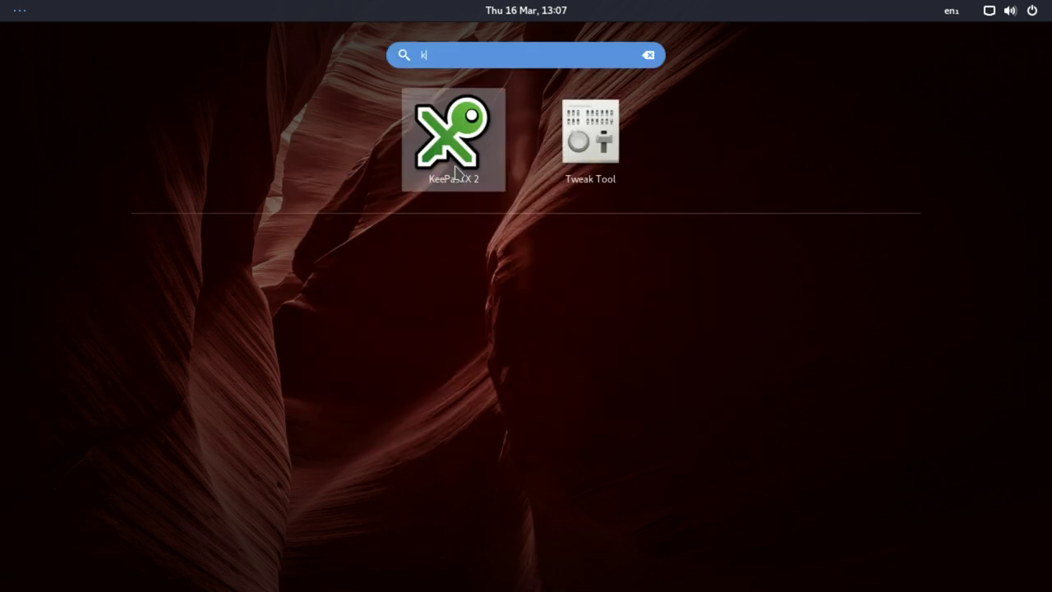
type("eep")
Step: Launch KeePassX 2, reposition its window, and glance at the Database menu
left_click(507, 133)
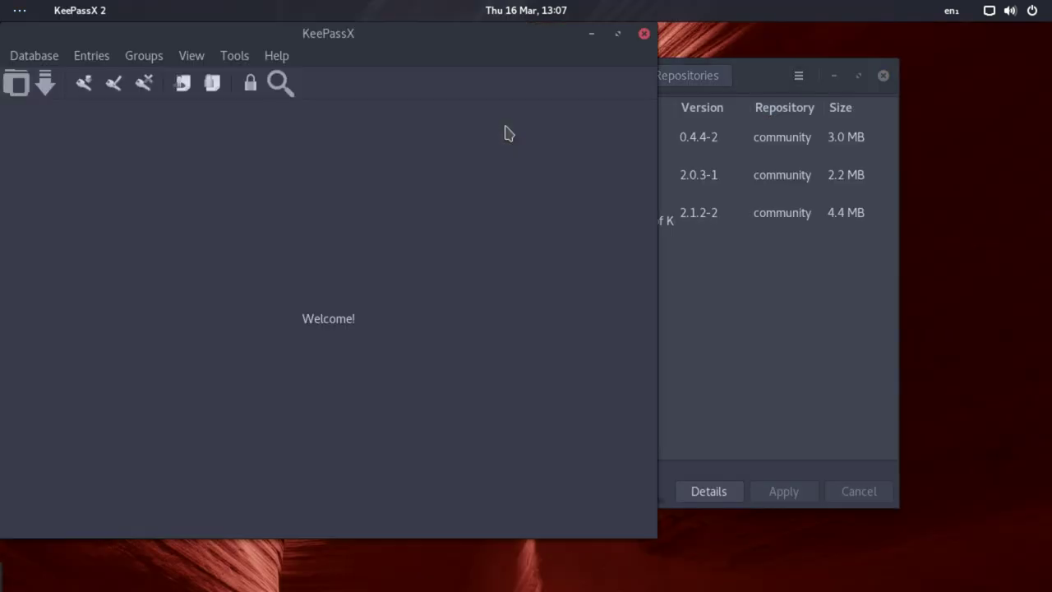
left_click_drag(442, 36, 481, 52)
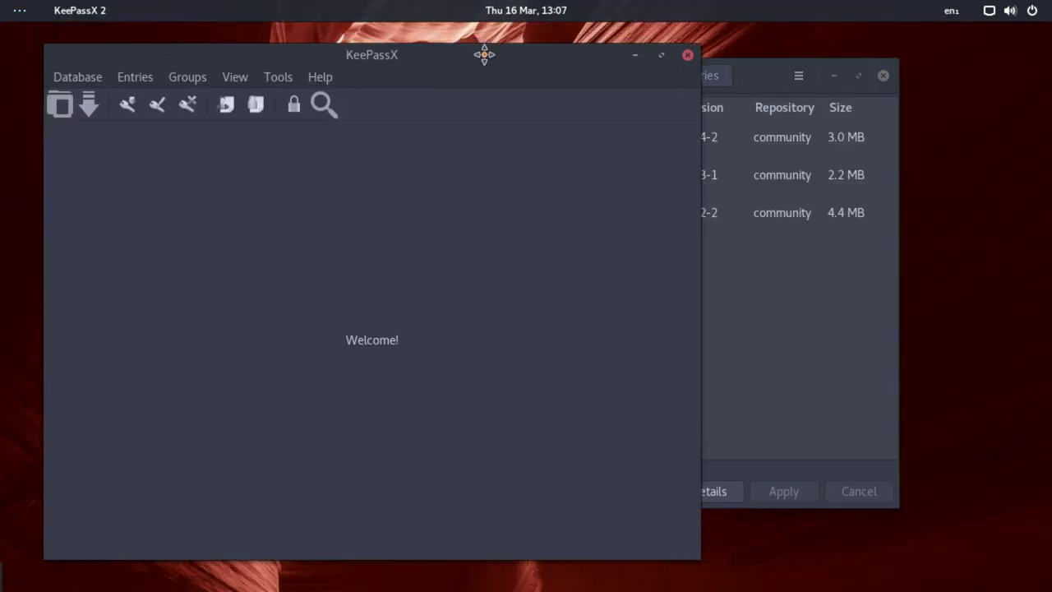
left_click(78, 78)
left_click(60, 58)
Step: Open Qt5 Settings, browse its Fonts, Interface and Appearance tabs, then close it
left_click(20, 17)
type("q")
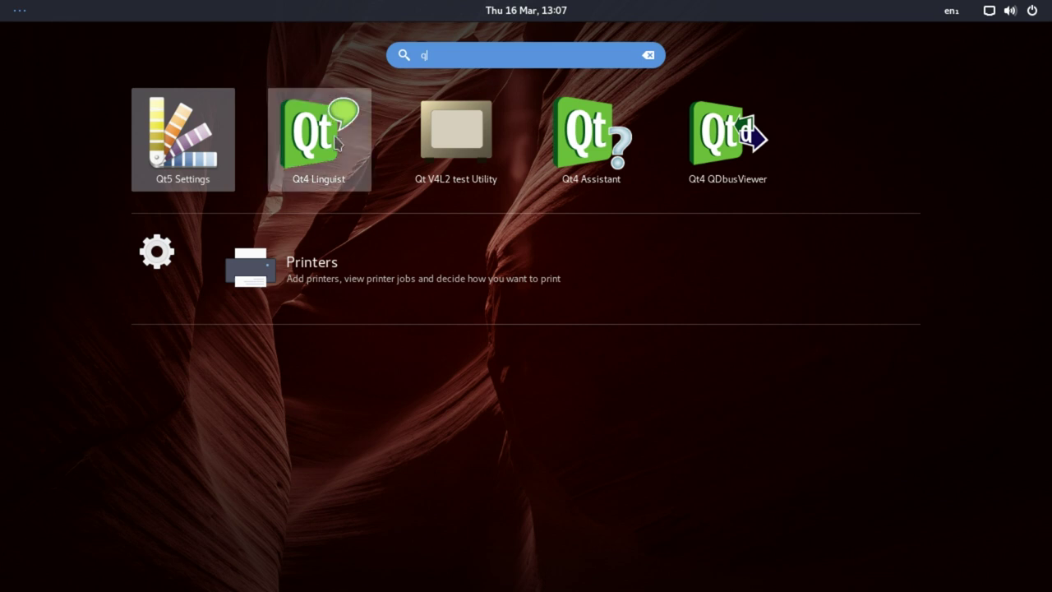
left_click(172, 158)
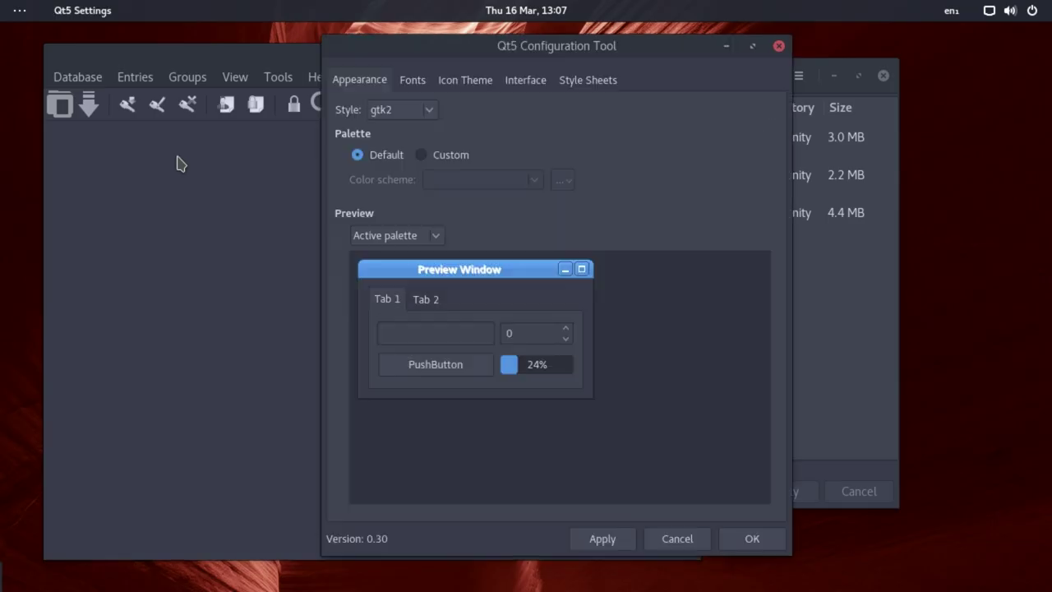
left_click(407, 92)
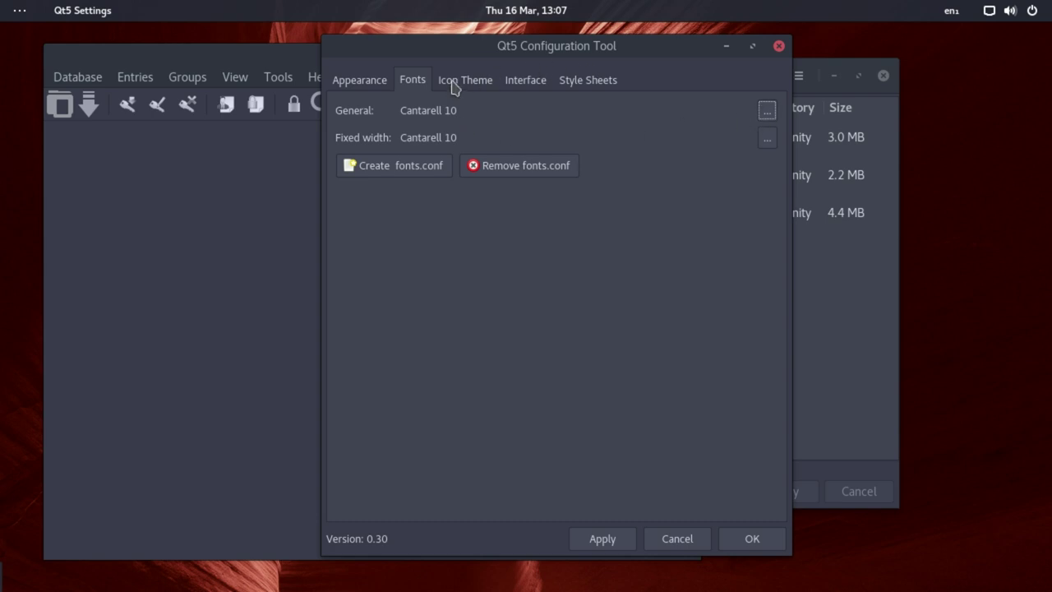
left_click(530, 86)
left_click(421, 82)
left_click(367, 79)
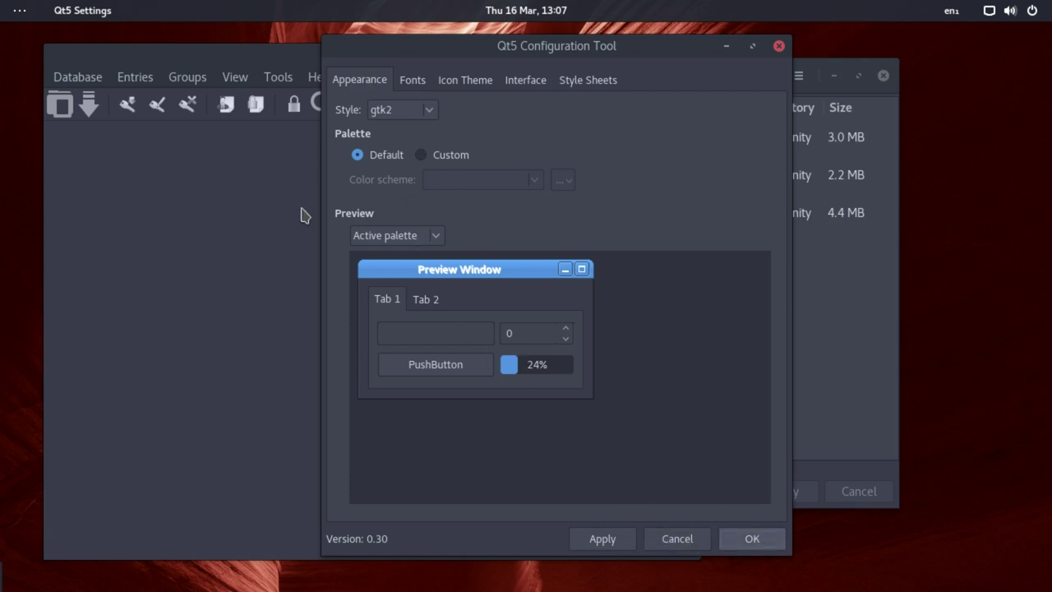
left_click(76, 79)
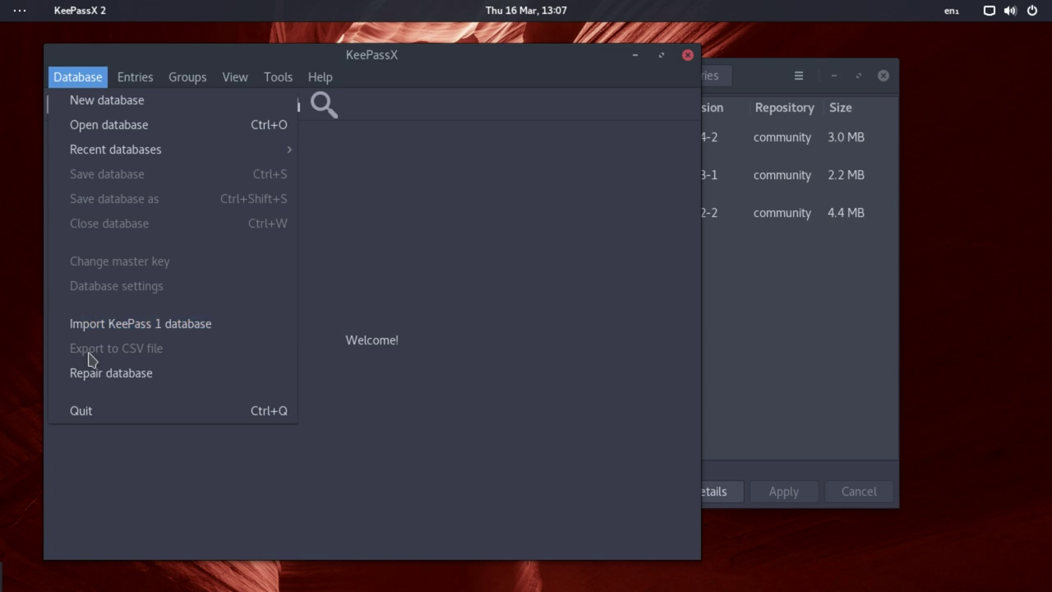
Step: Reopen Qt5 Settings and keep the General font at Cantarell 10 after trying size 9
left_click(469, 62)
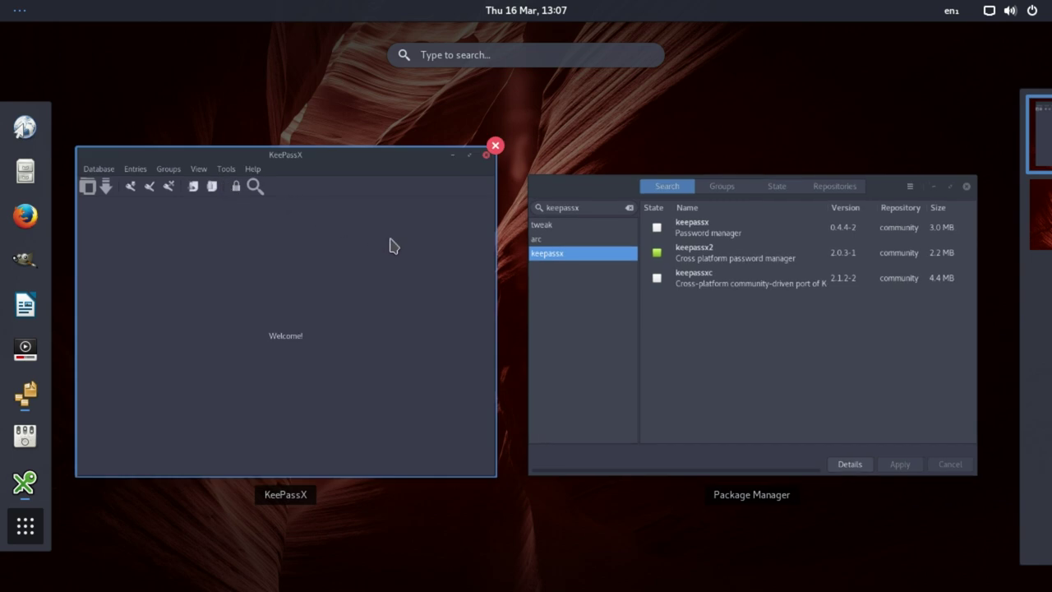
type("qt")
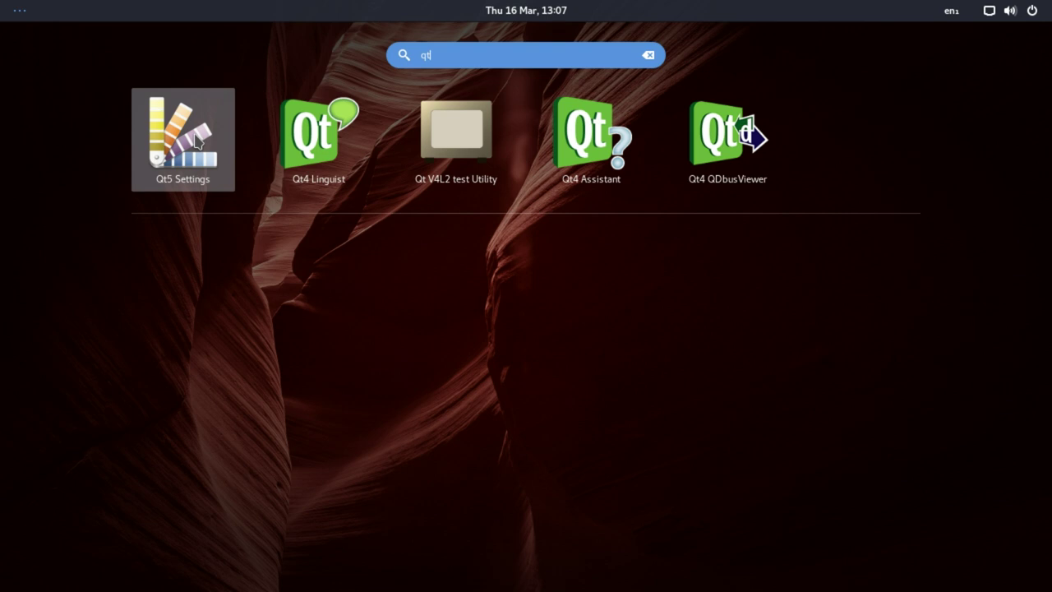
left_click(195, 138)
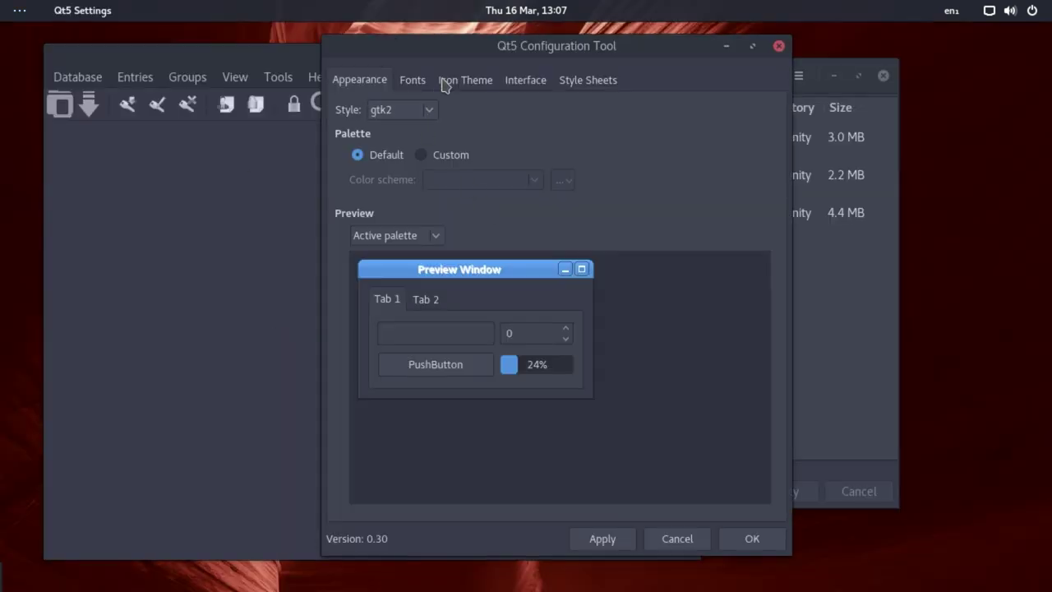
left_click(419, 83)
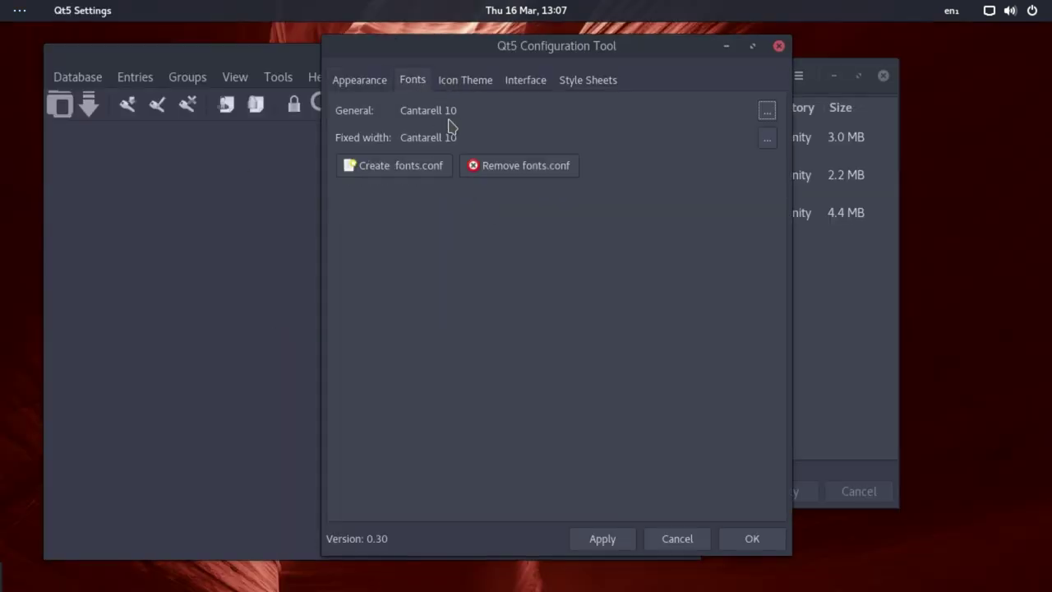
left_click(767, 111)
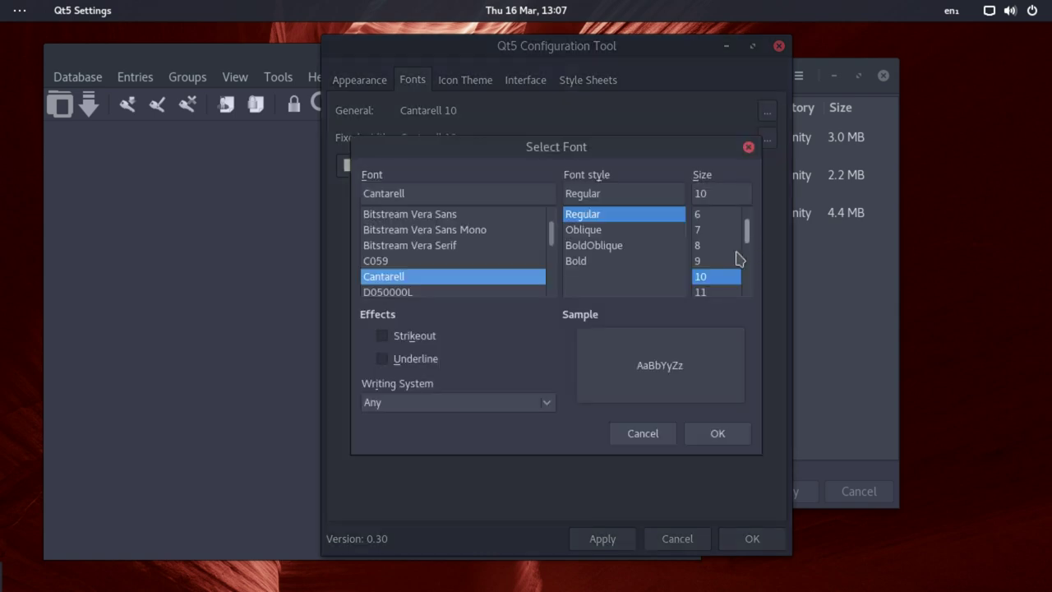
left_click(705, 263)
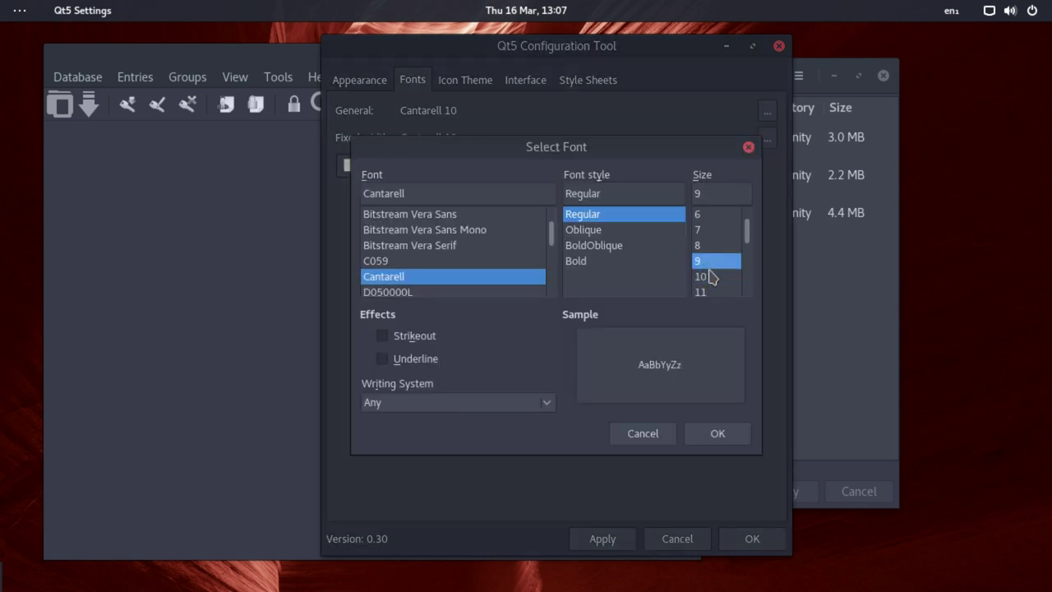
left_click(702, 278)
left_click(716, 434)
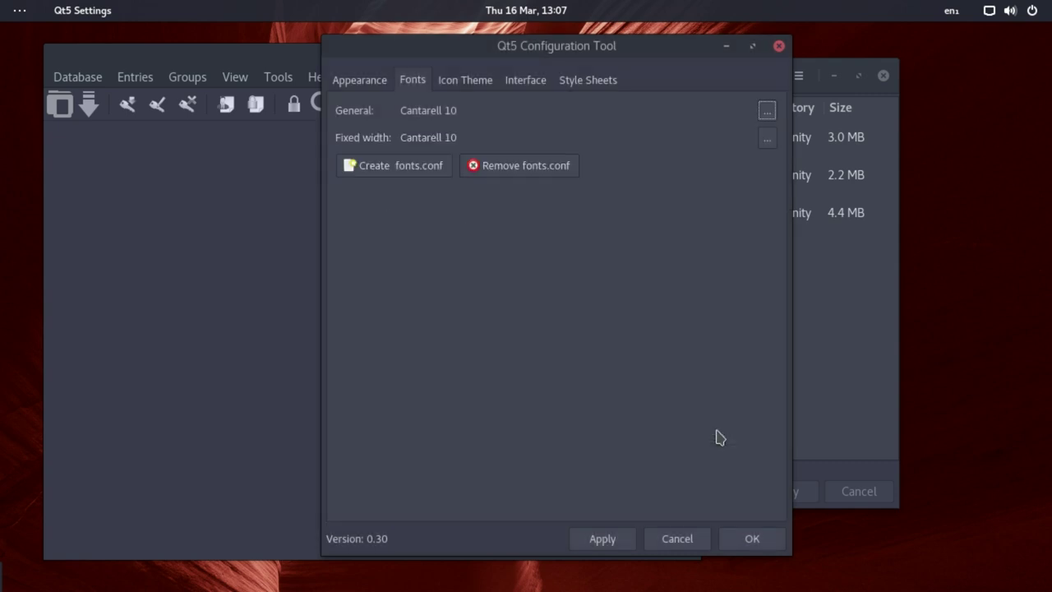
left_click(748, 542)
left_click(687, 52)
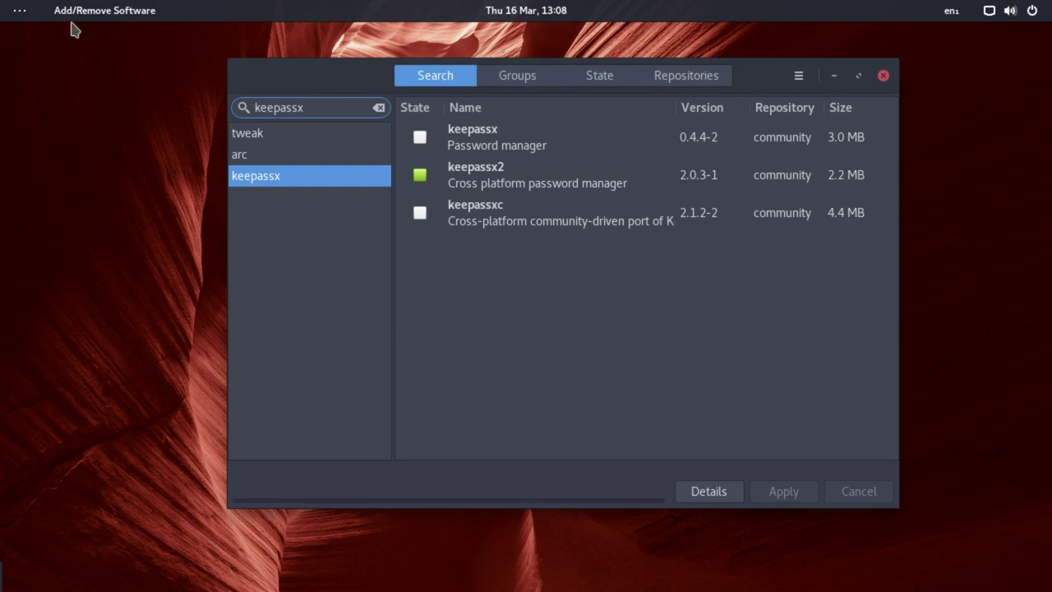
left_click(13, 11)
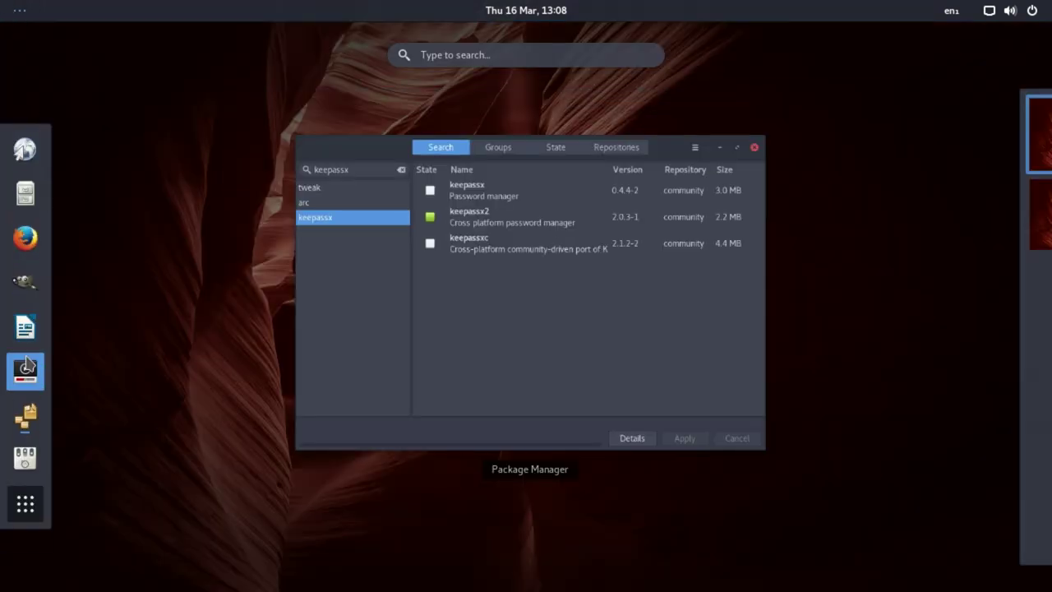
left_click(27, 364)
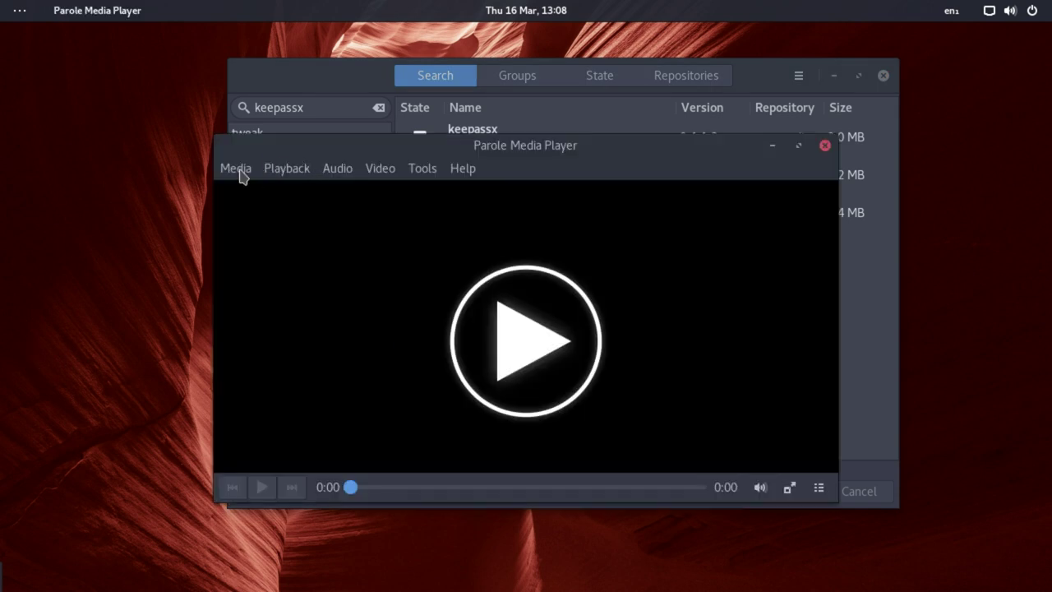
left_click(242, 175)
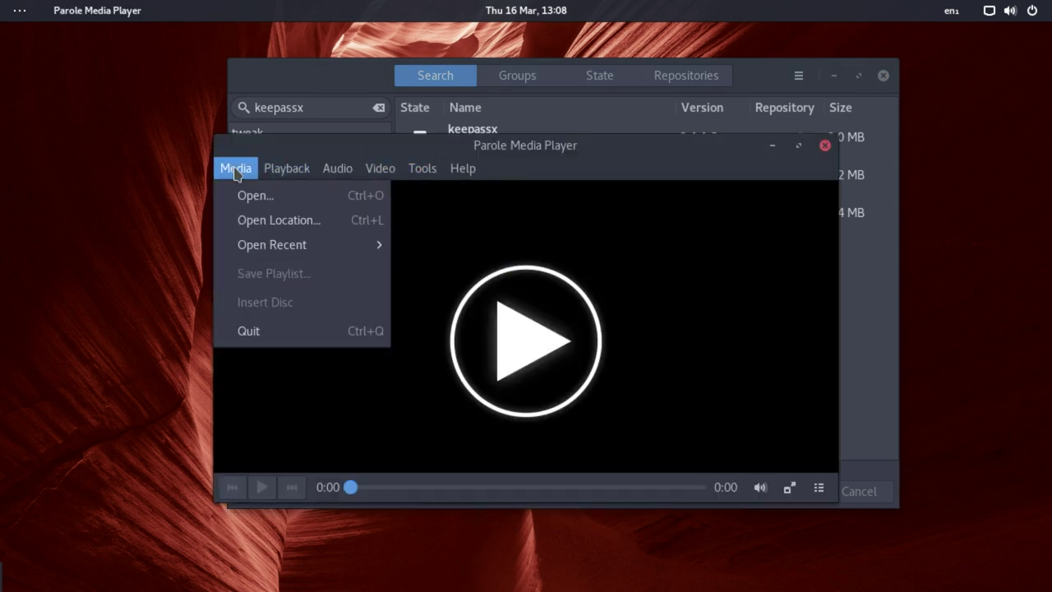
mouse_move(463, 168)
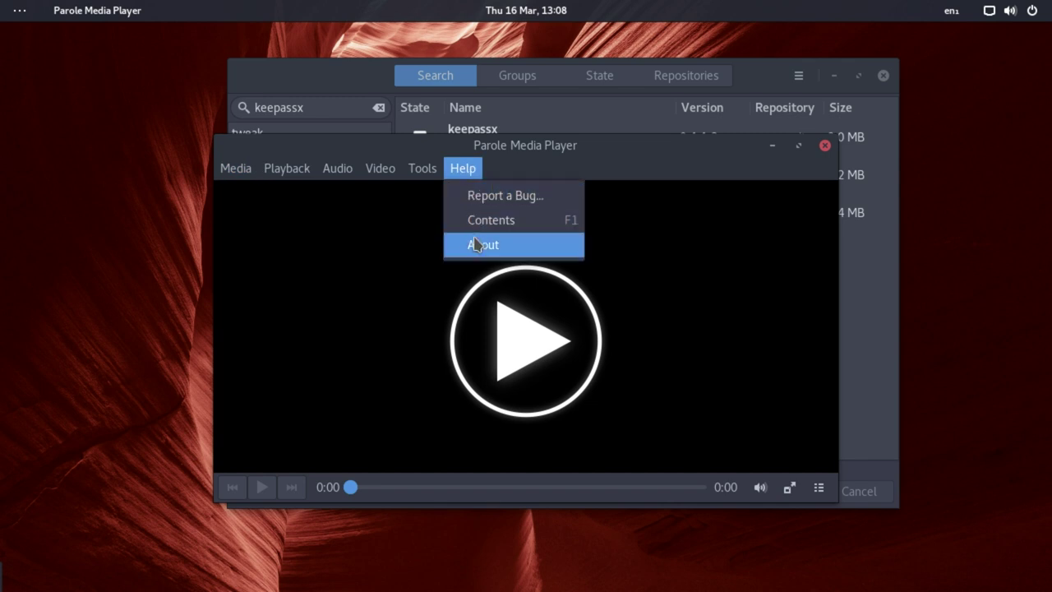
left_click(477, 244)
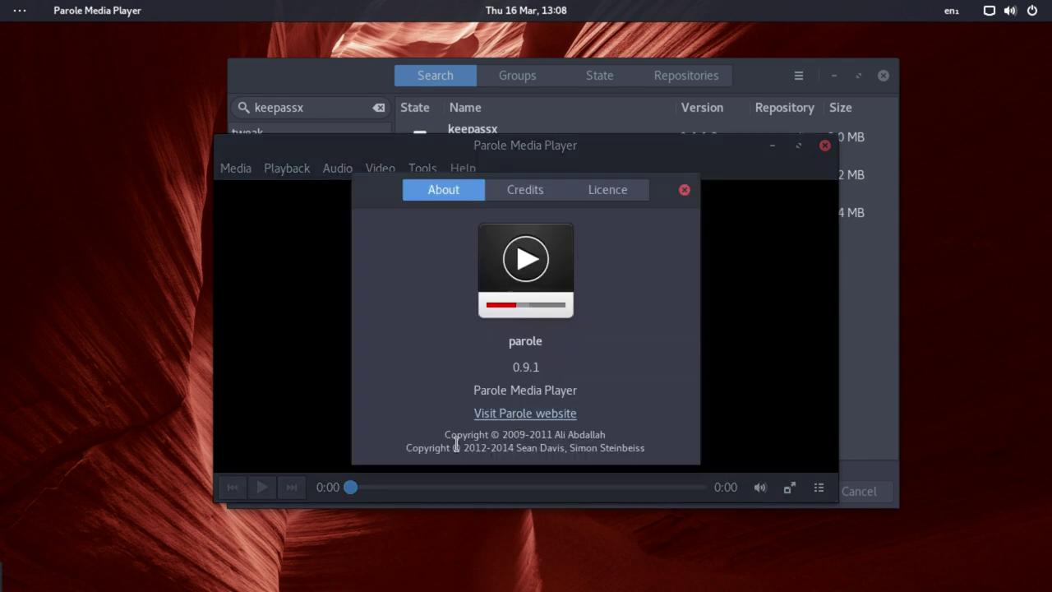
left_click(684, 191)
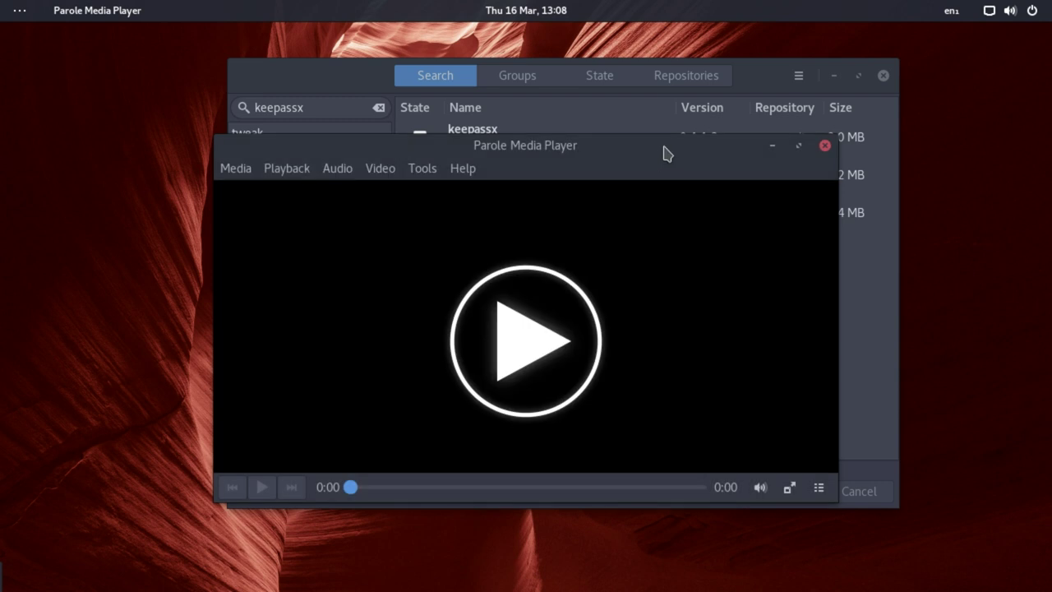
left_click(825, 146)
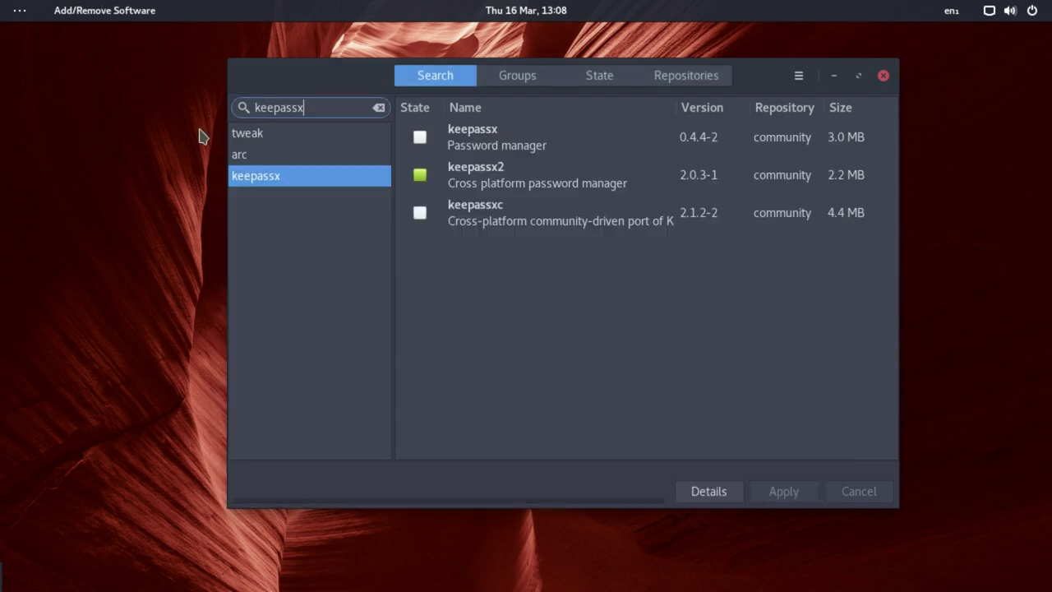
left_click(19, 11)
Step: Launch LibreOffice Writer, then exit it from the File menu without saving
left_click(26, 329)
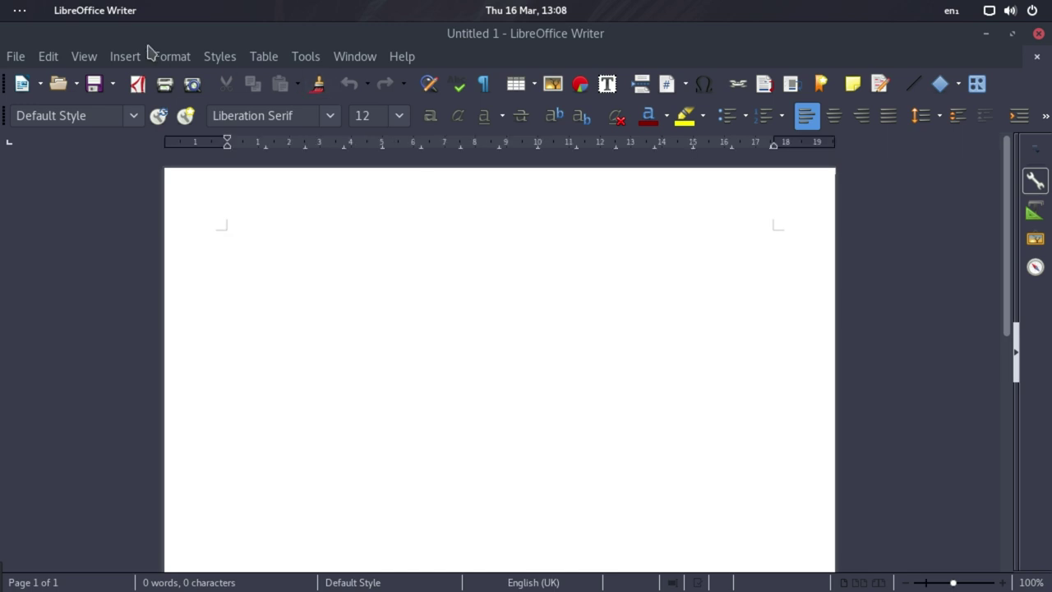
left_click(15, 58)
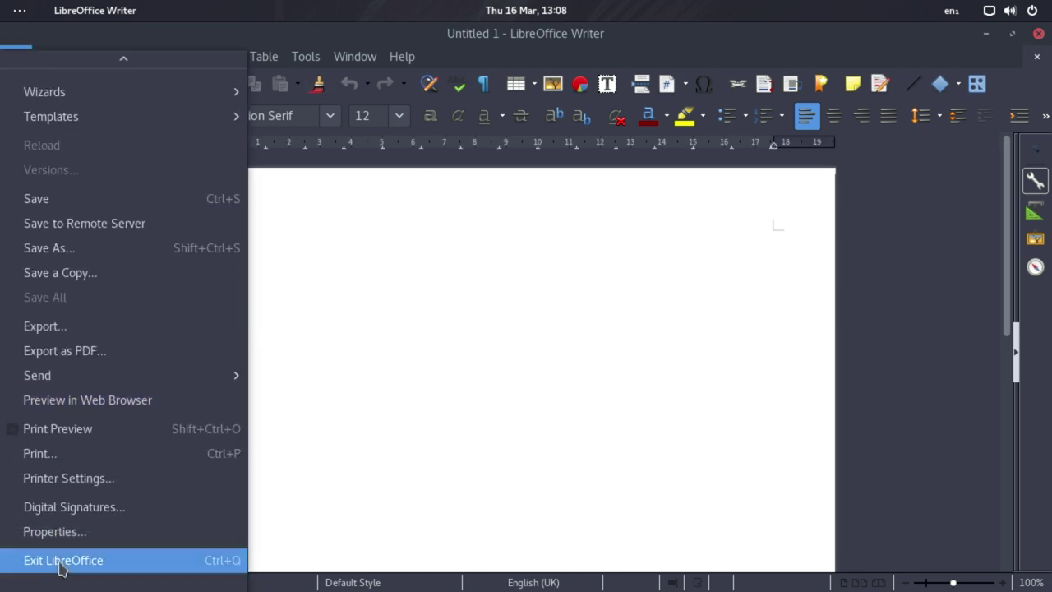
left_click(61, 563)
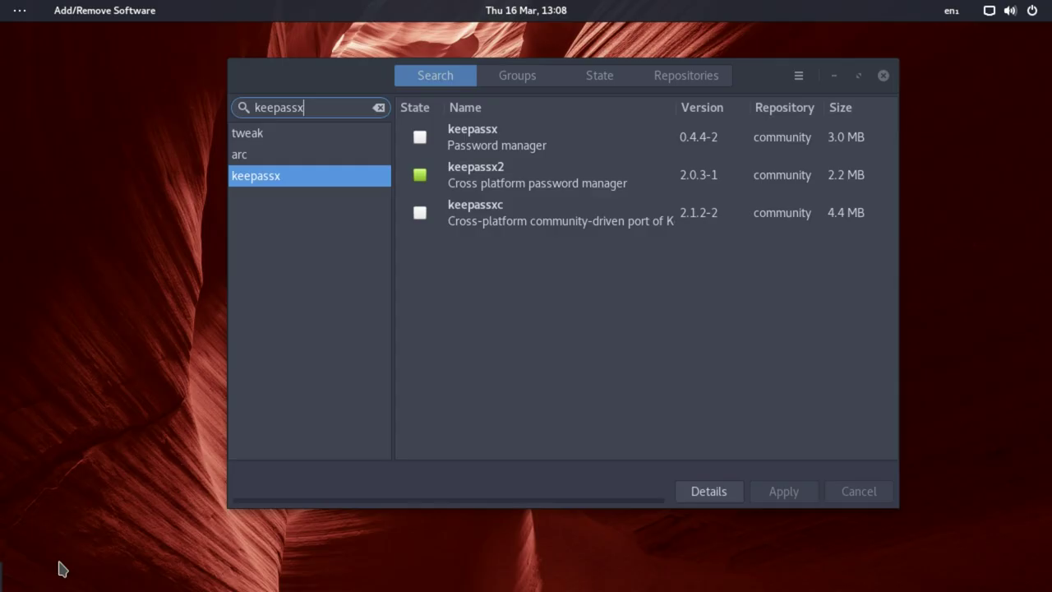
Step: Launch Tweak Tool and set the window title font to size 10
left_click(4, 13)
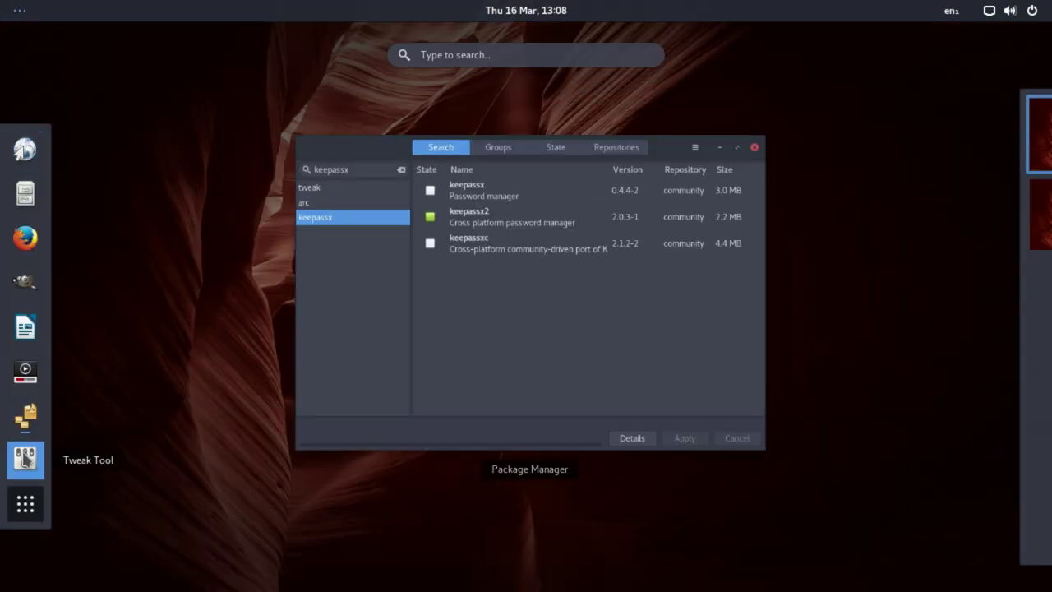
left_click(24, 457)
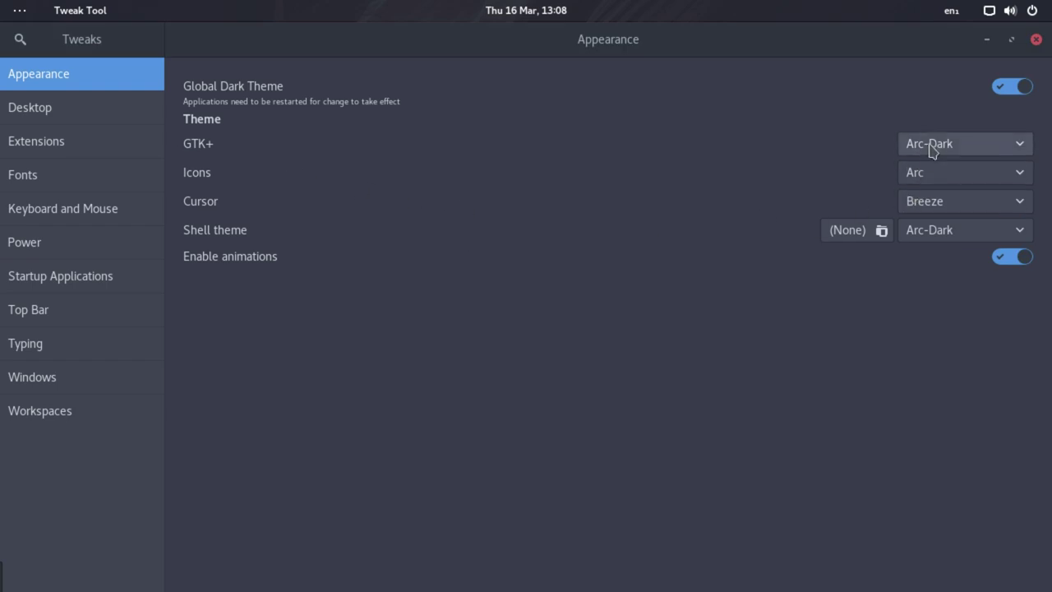
left_click(94, 176)
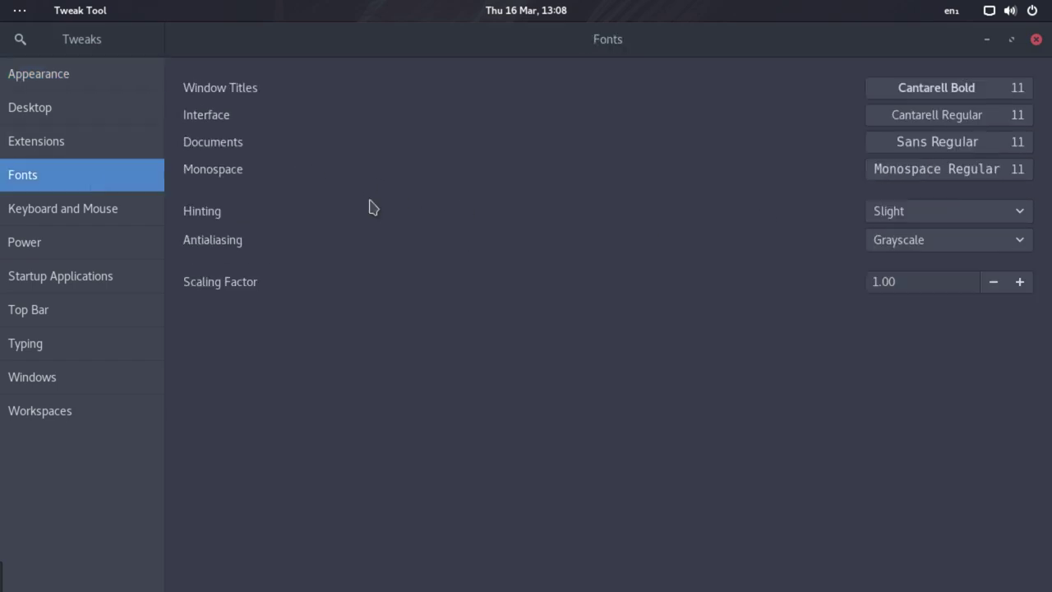
left_click(912, 89)
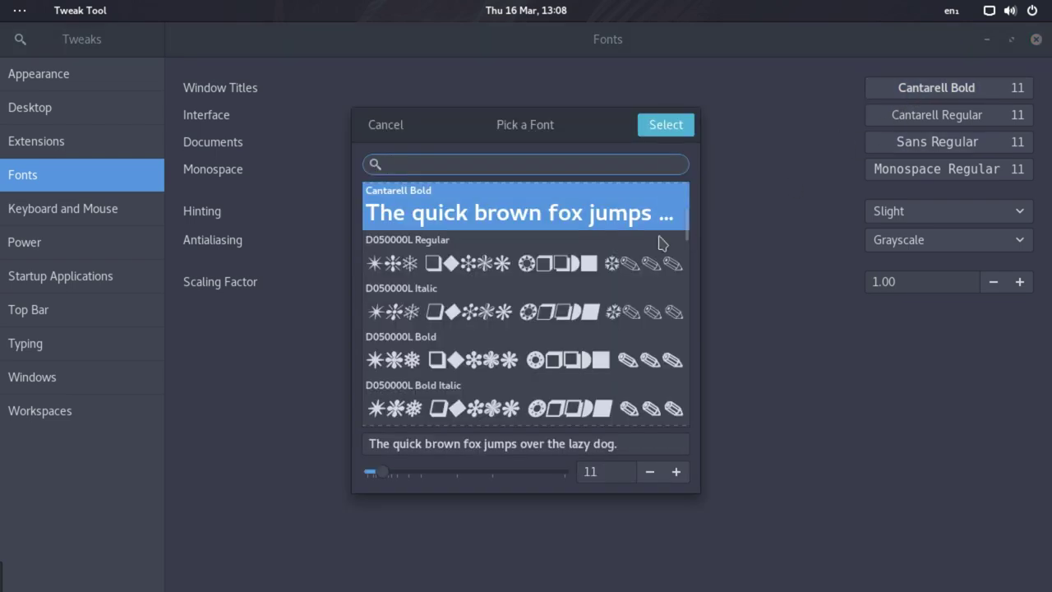
left_click(649, 472)
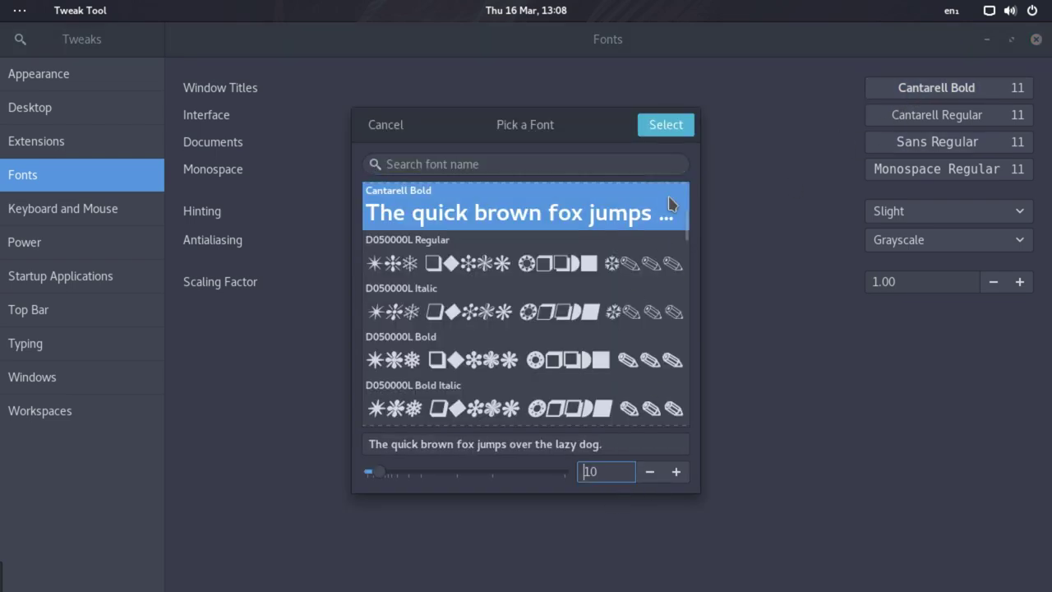
left_click(657, 124)
Step: Set the interface and documents fonts to size 10
left_click(904, 115)
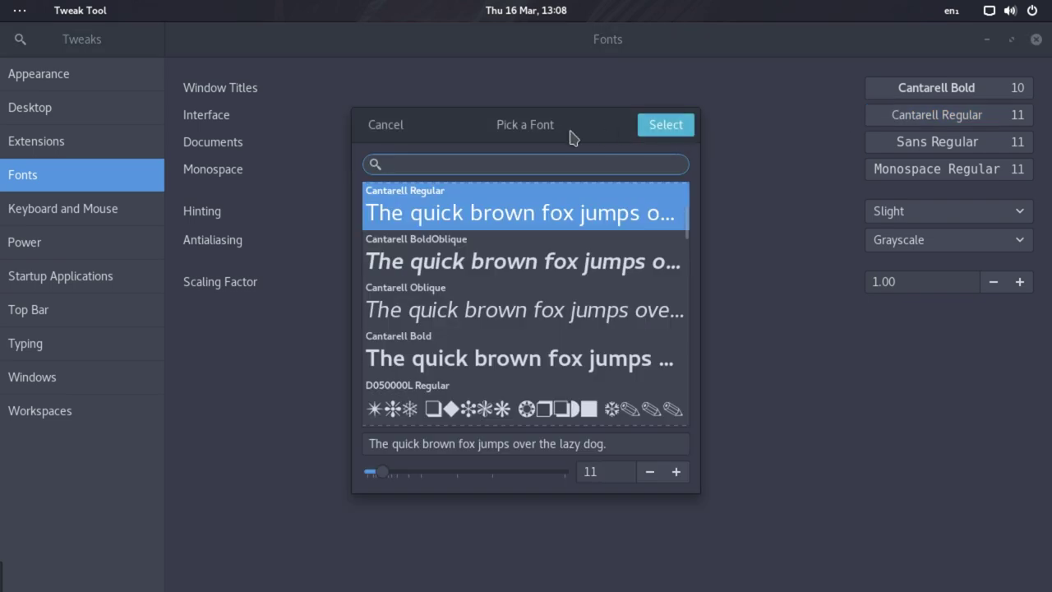
left_click(649, 472)
left_click(657, 127)
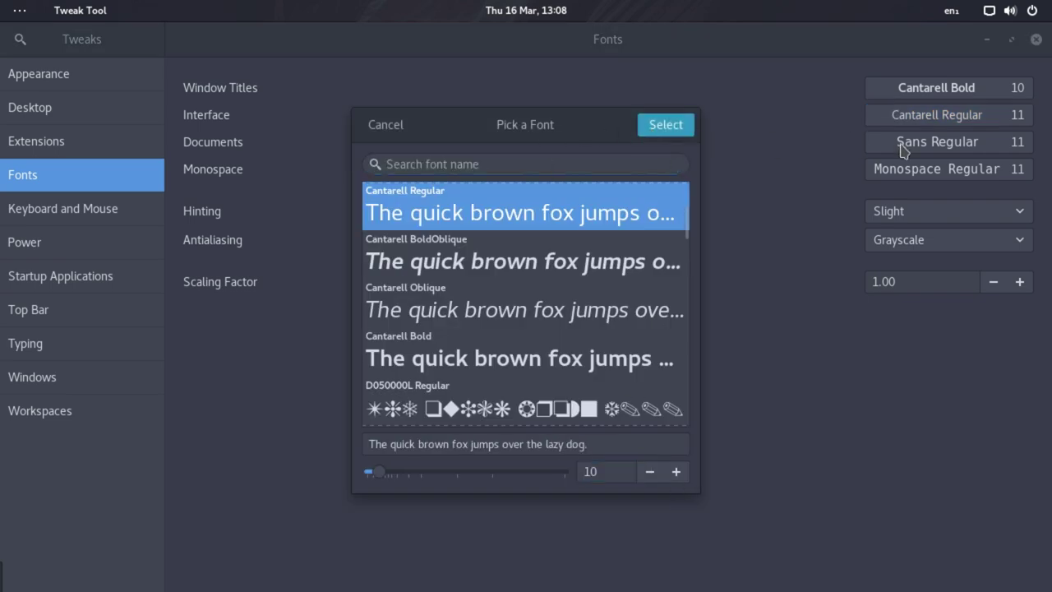
left_click(901, 144)
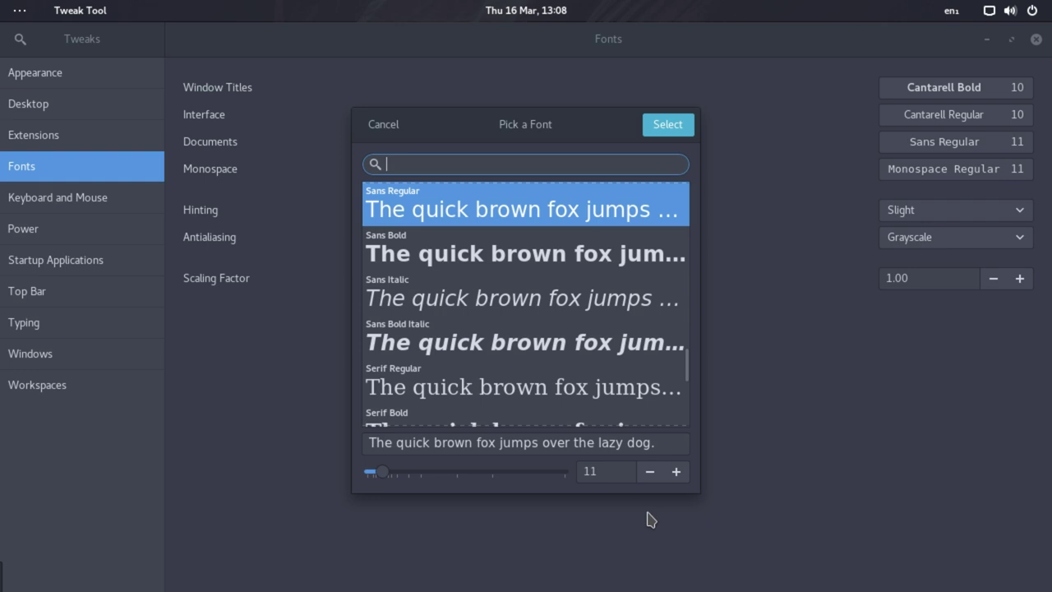
left_click(646, 475)
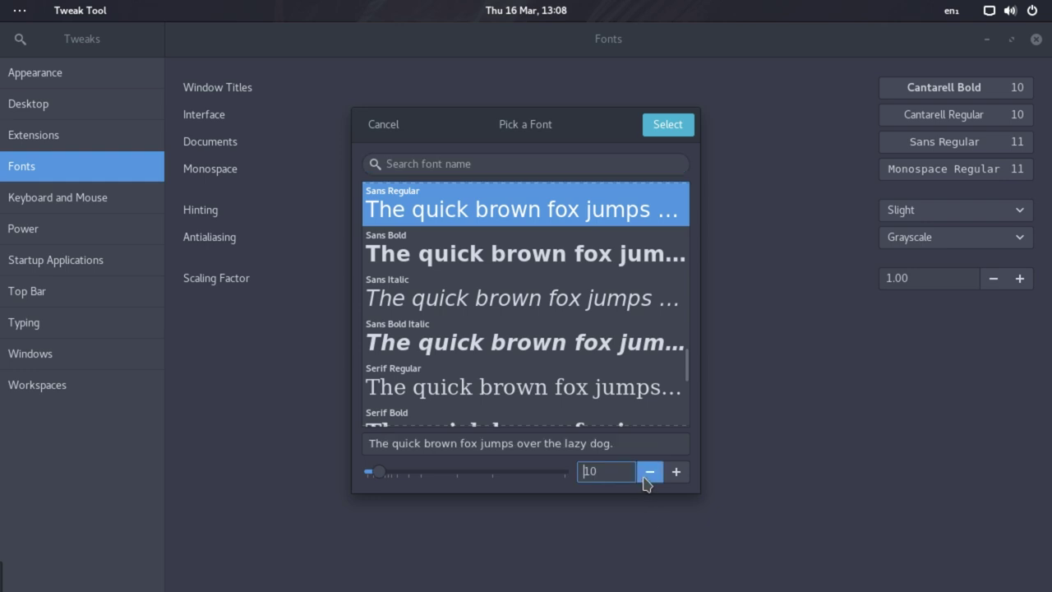
left_click(667, 125)
Step: Make the monospace font DejaVu Sans Book at size 10
left_click(924, 172)
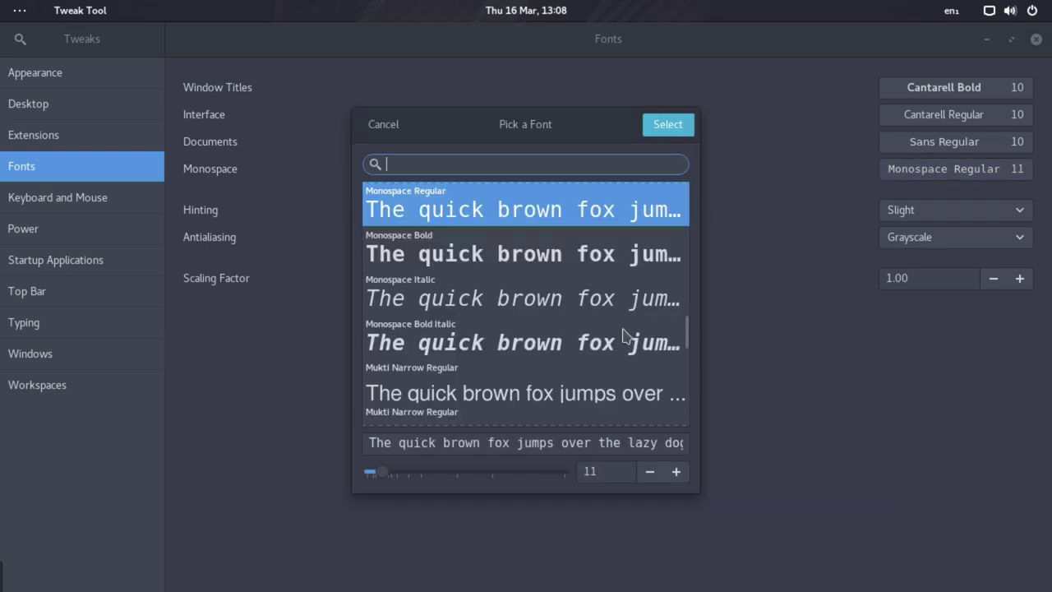
left_click_drag(687, 335, 687, 277)
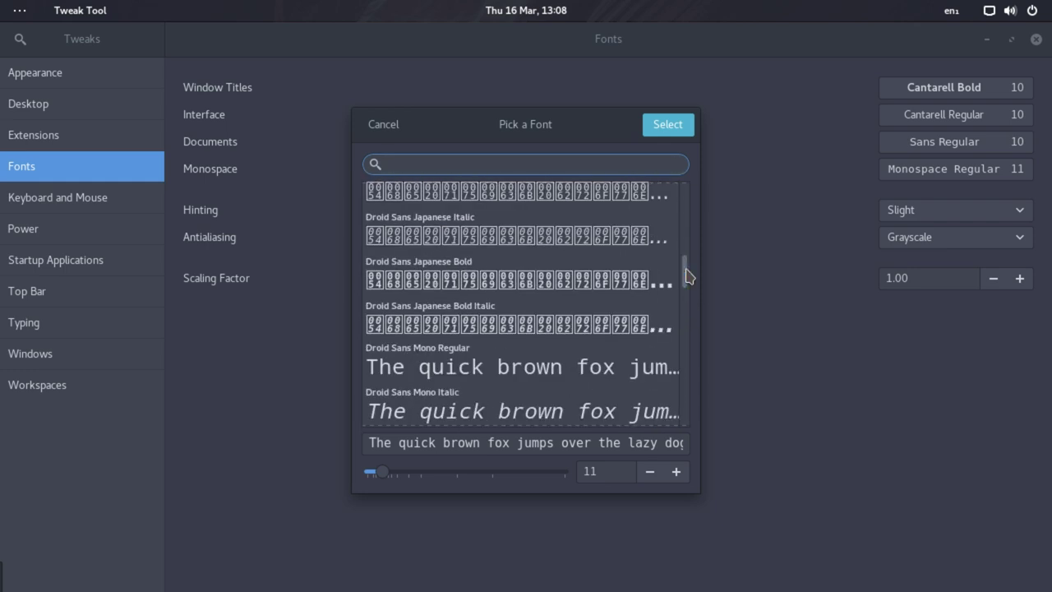
type("deja")
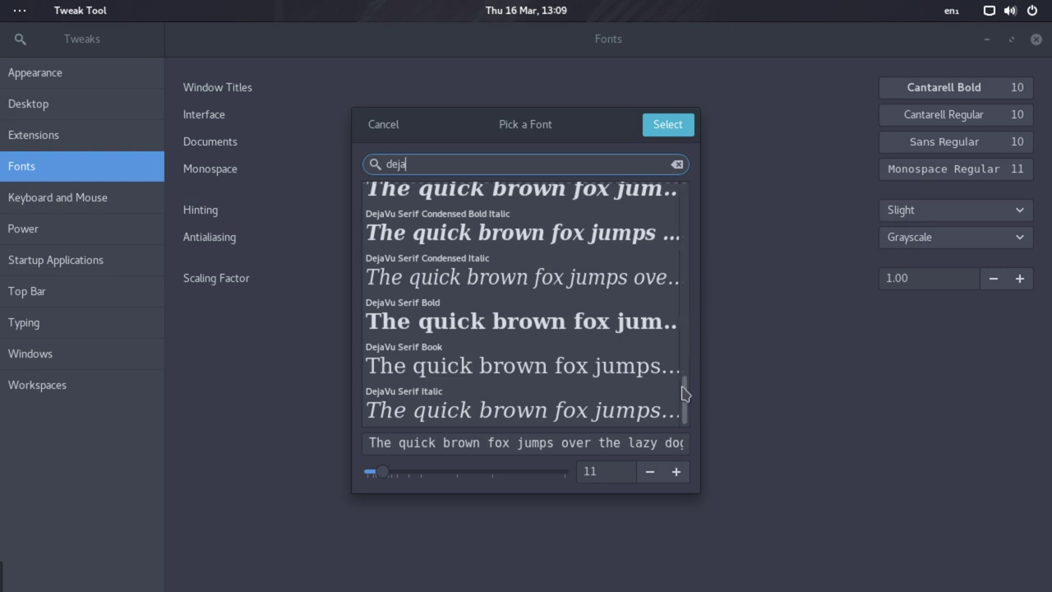
scroll(685, 387, "up", 3)
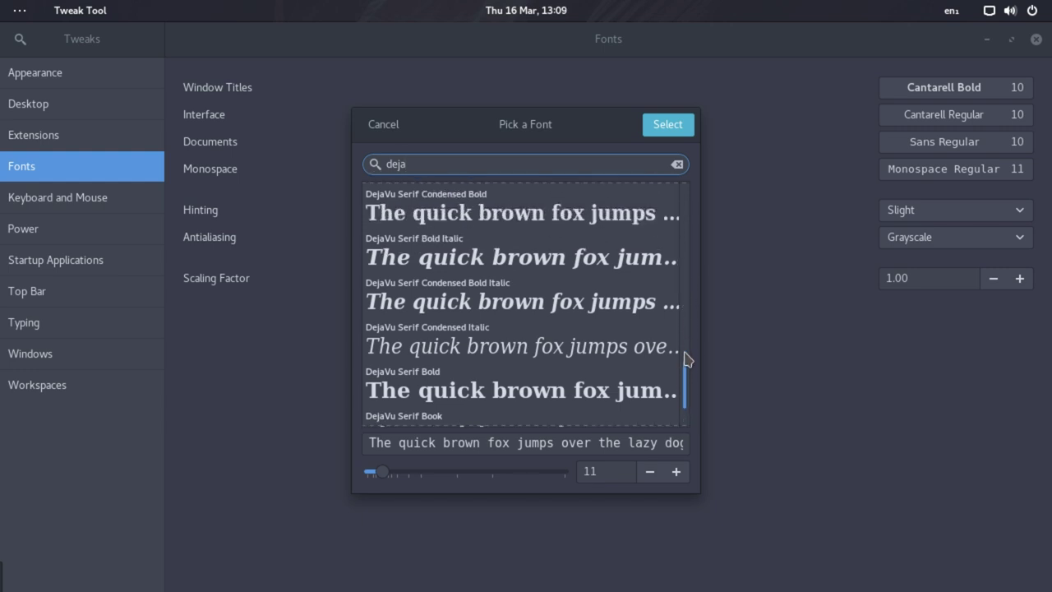
scroll(685, 295, "up", 2)
scroll(683, 239, "up", 1)
scroll(683, 189, "up", 1)
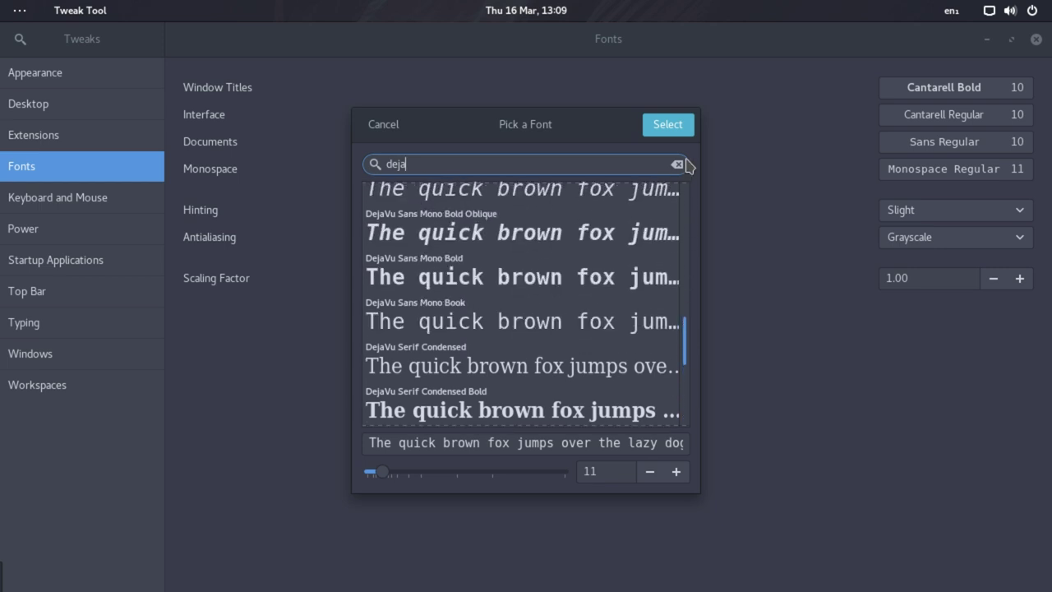
scroll(686, 165, "up", 1)
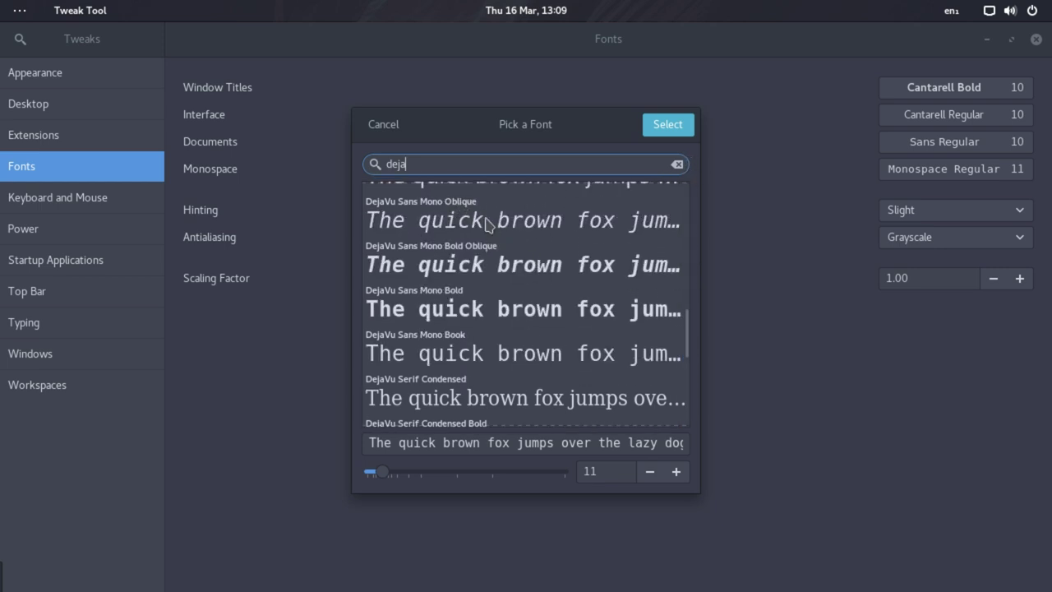
scroll(688, 327, "up", 1)
scroll(687, 320, "up", 1)
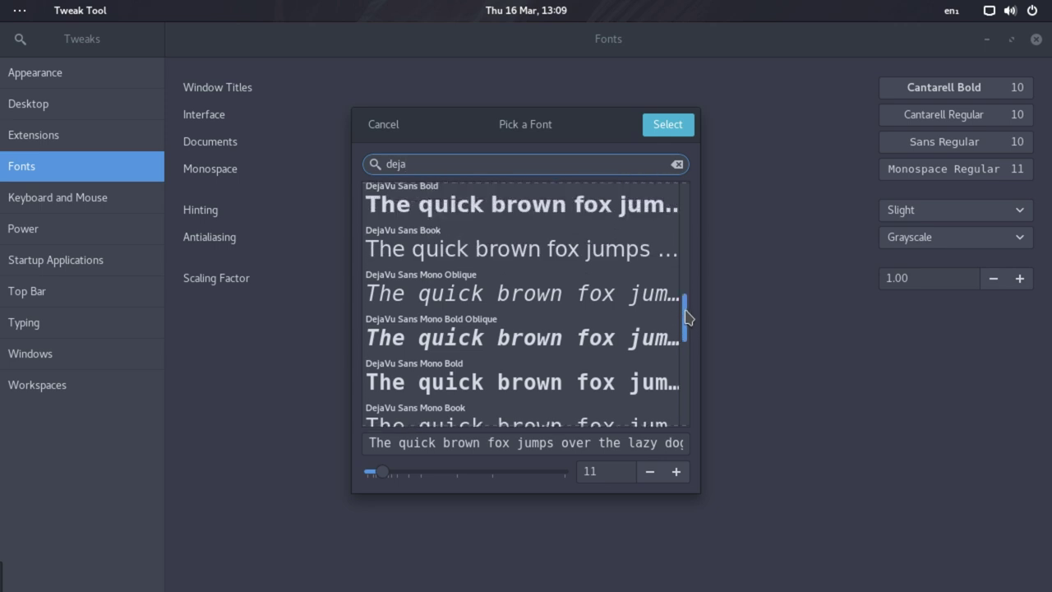
left_click(514, 250)
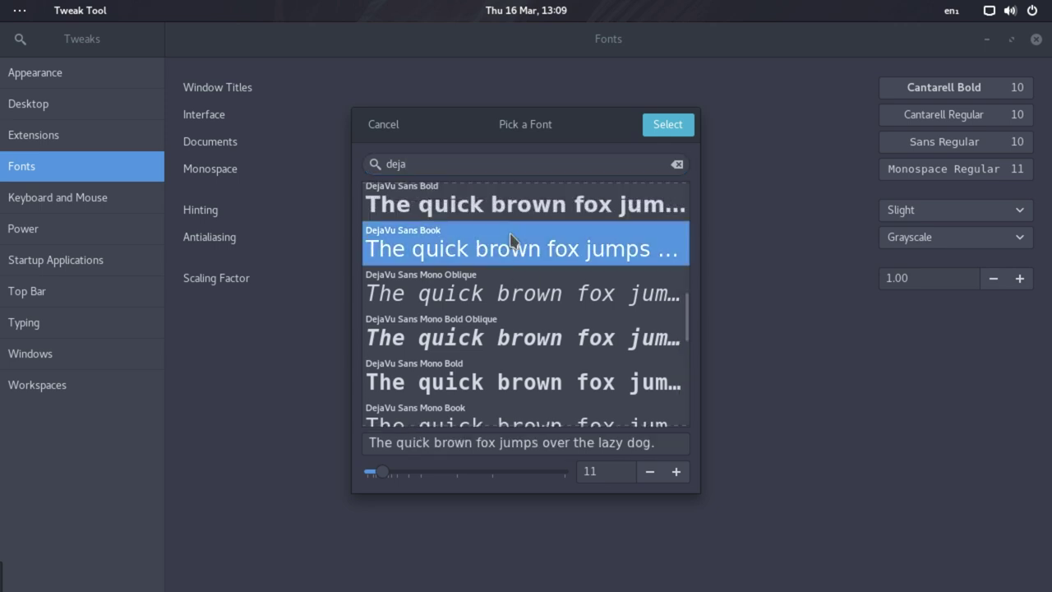
left_click(649, 471)
left_click(665, 124)
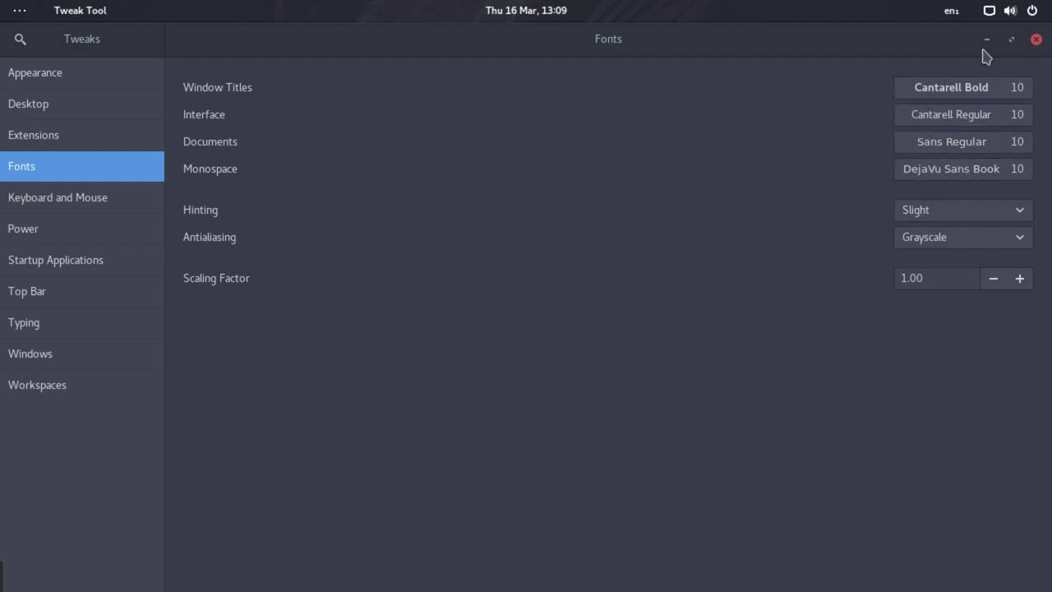
Step: Close Tweak Tool, then launch Parole Media Player and browse its menus
left_click(1036, 41)
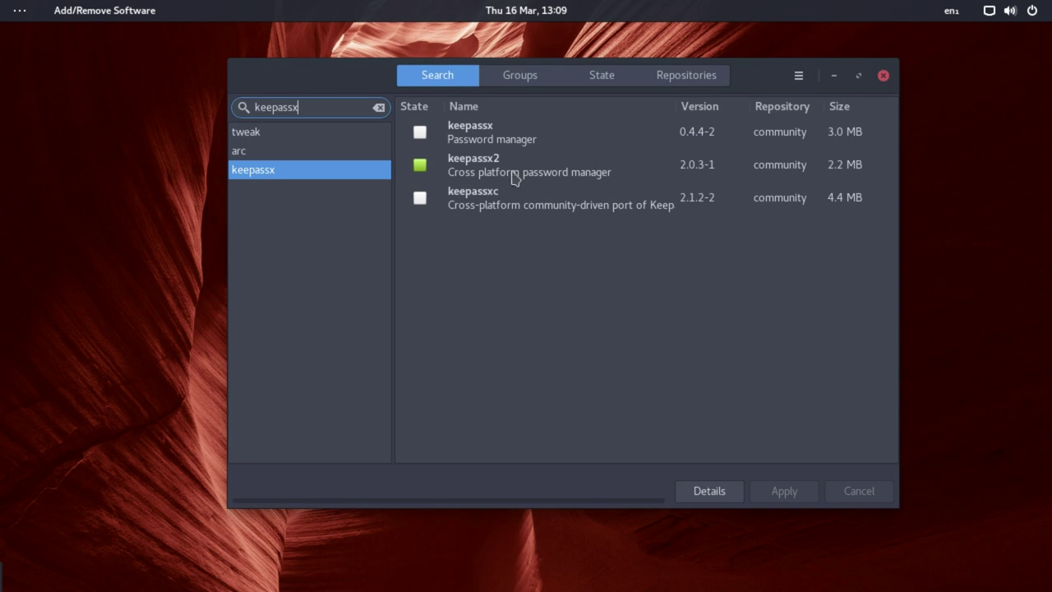
left_click(22, 11)
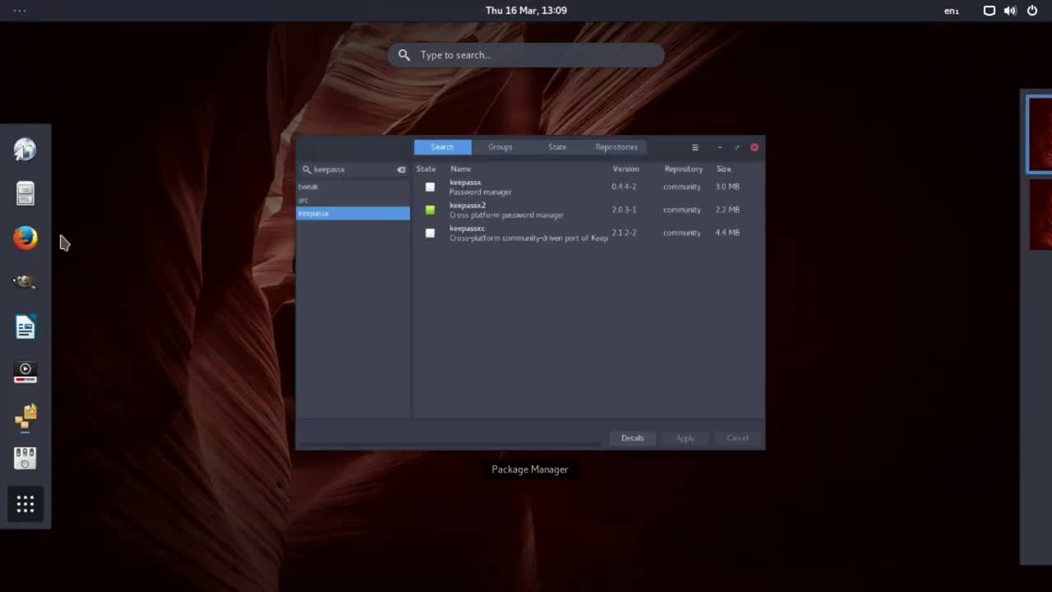
left_click(25, 369)
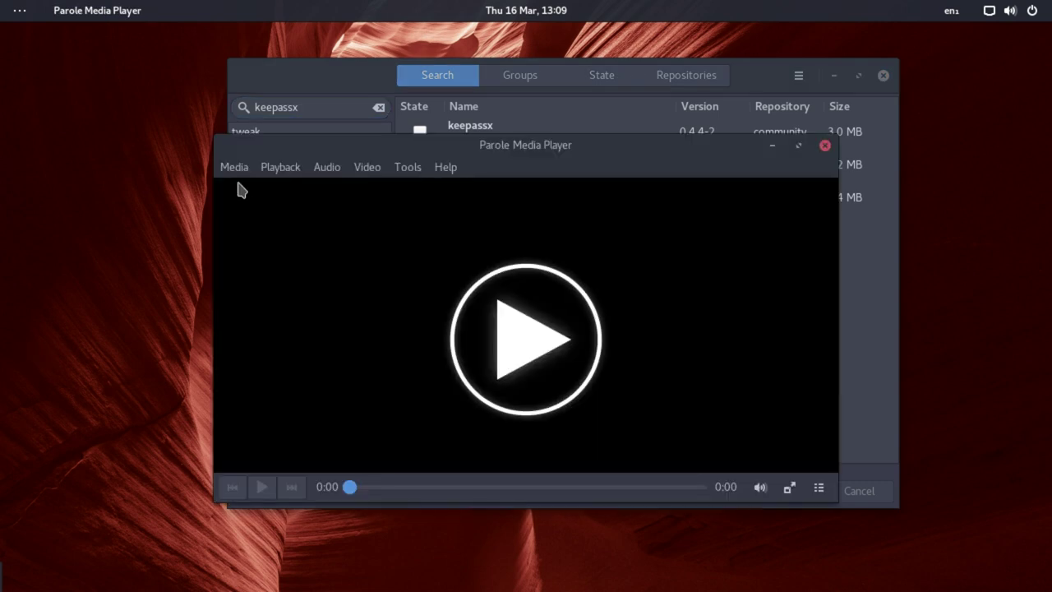
left_click(235, 168)
mouse_move(446, 167)
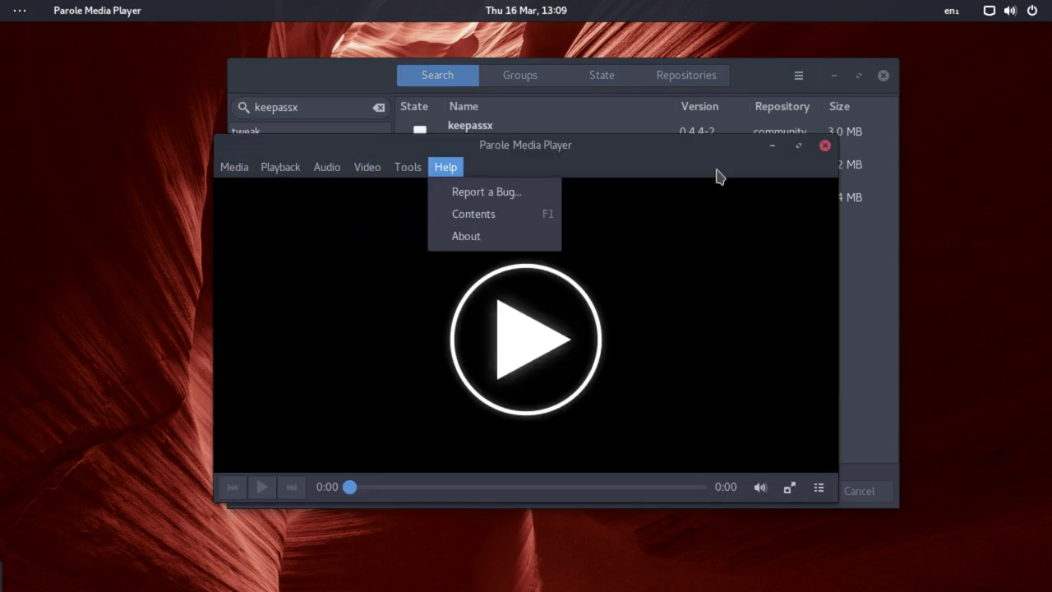
left_click(447, 170)
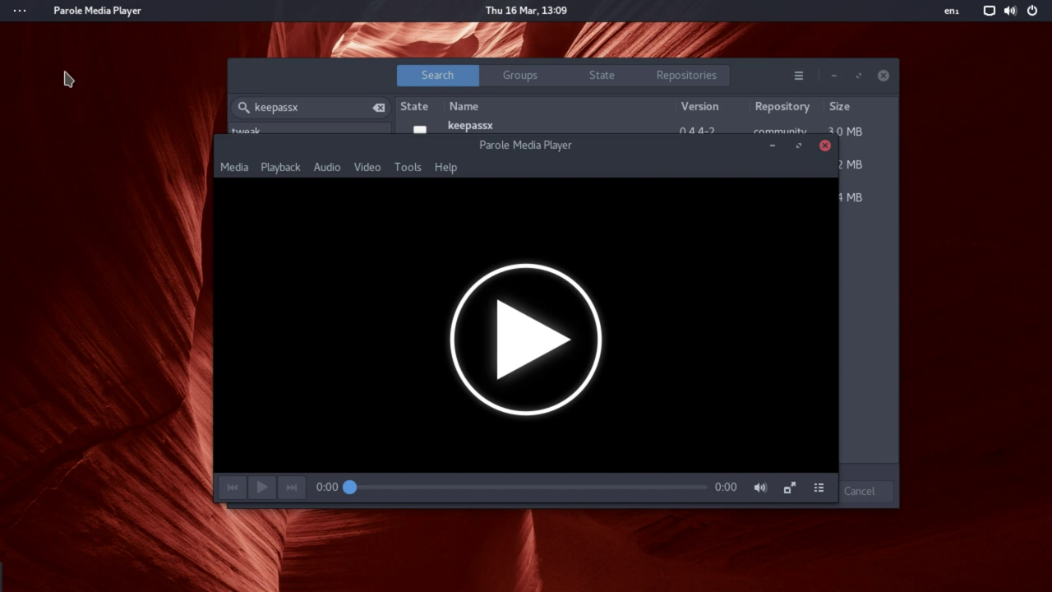
Step: Launch KeePassX 2 from Activities and quit it via the Database menu
left_click(18, 12)
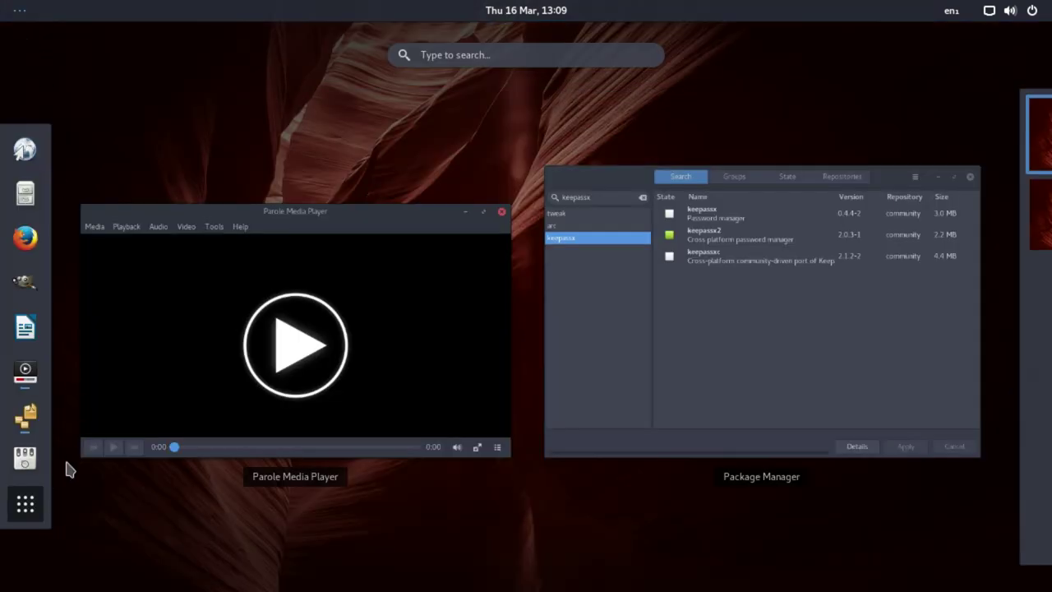
type("tweak")
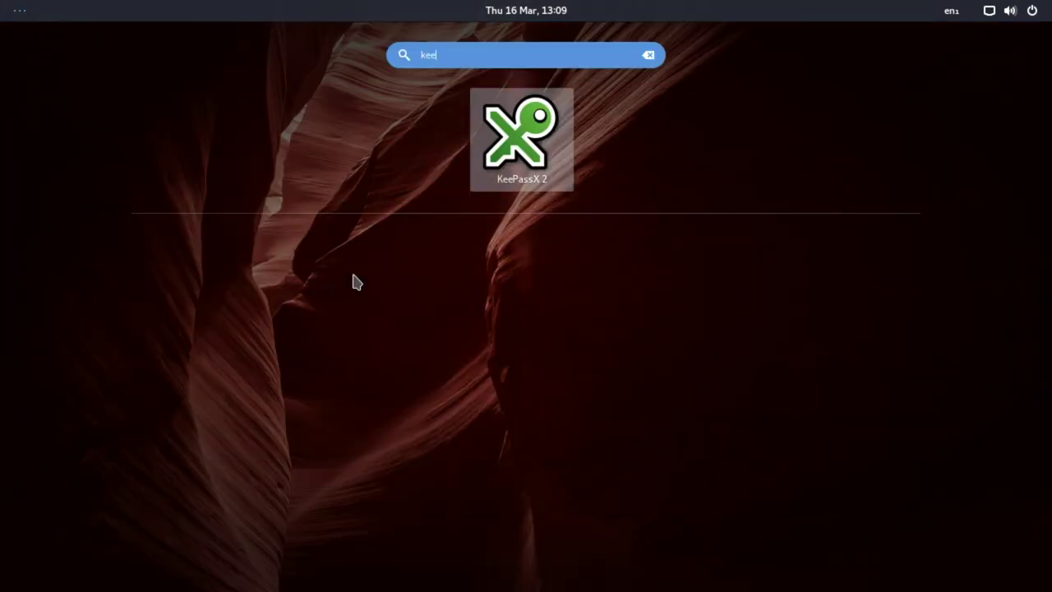
left_click(528, 125)
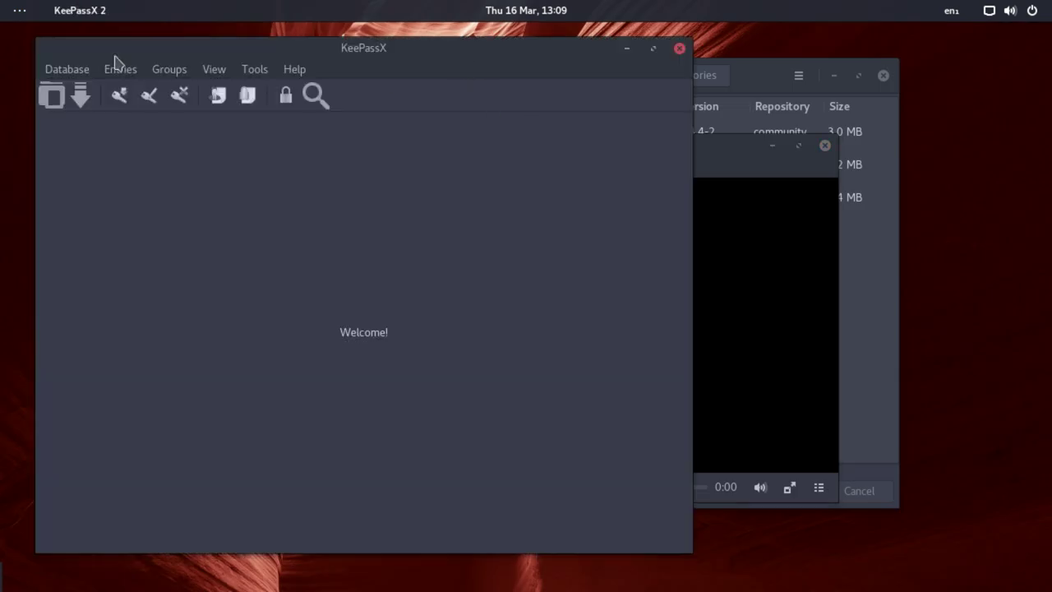
left_click(65, 70)
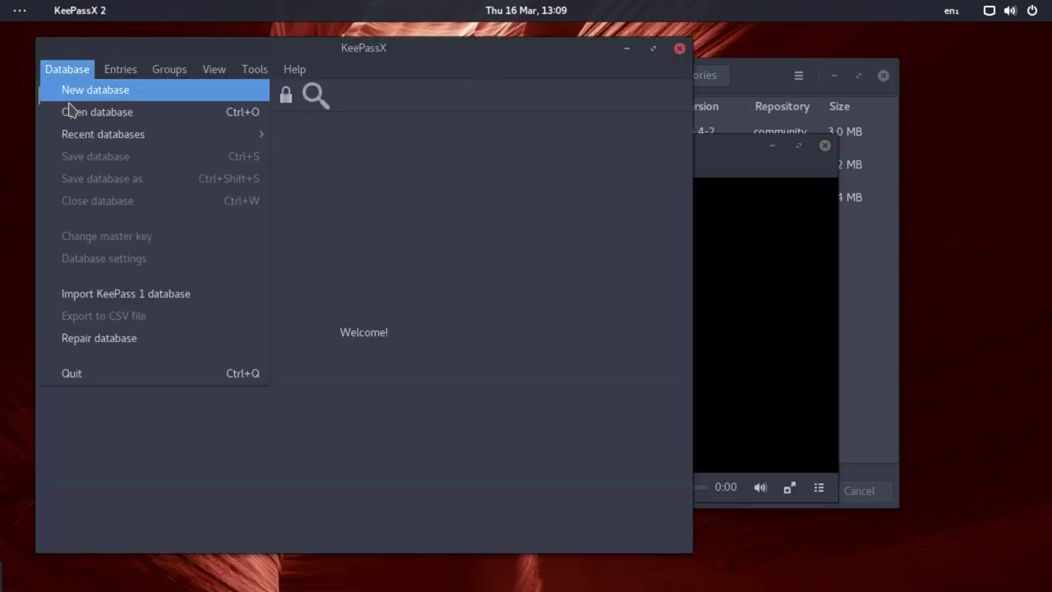
left_click(71, 373)
Step: Close Parole Media Player and reopen the Activities overview
left_click_drag(567, 148, 468, 184)
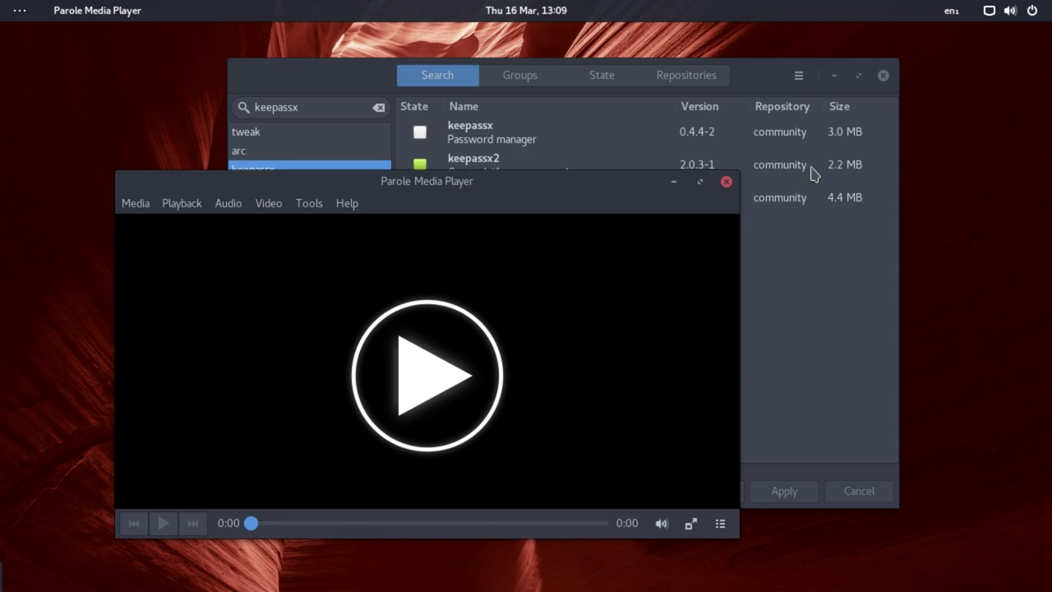
left_click(728, 182)
left_click(17, 11)
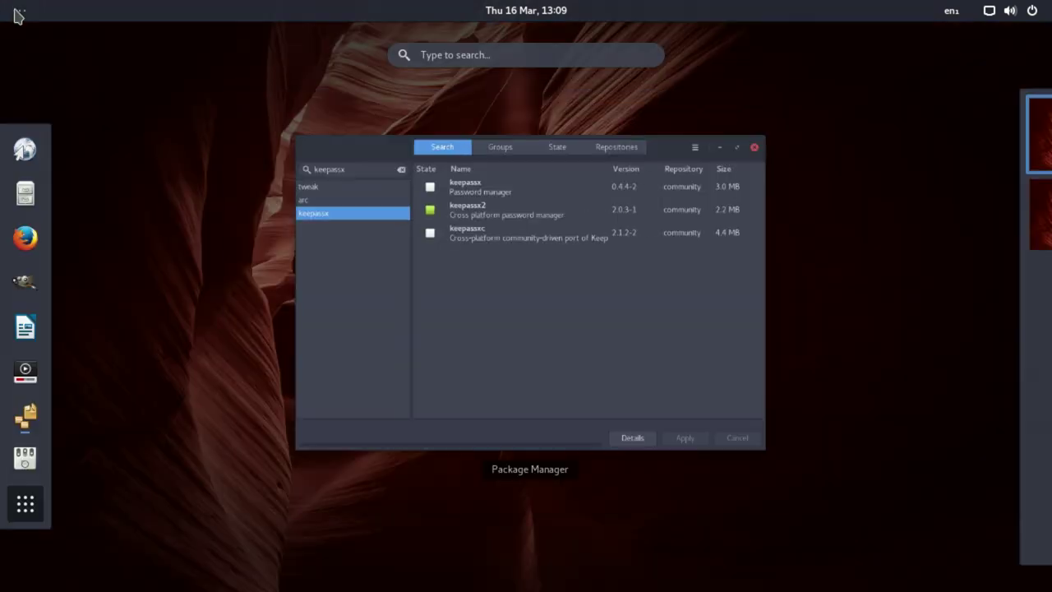
Step: Launch GIMP, switch it to Single-Window Mode and maximise it
left_click(26, 282)
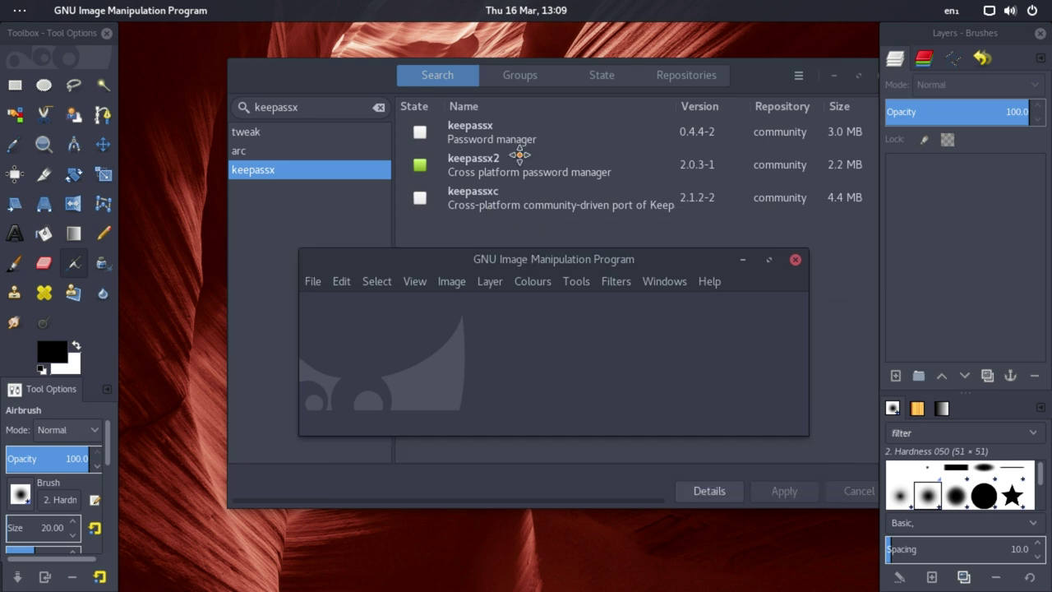
left_click(586, 128)
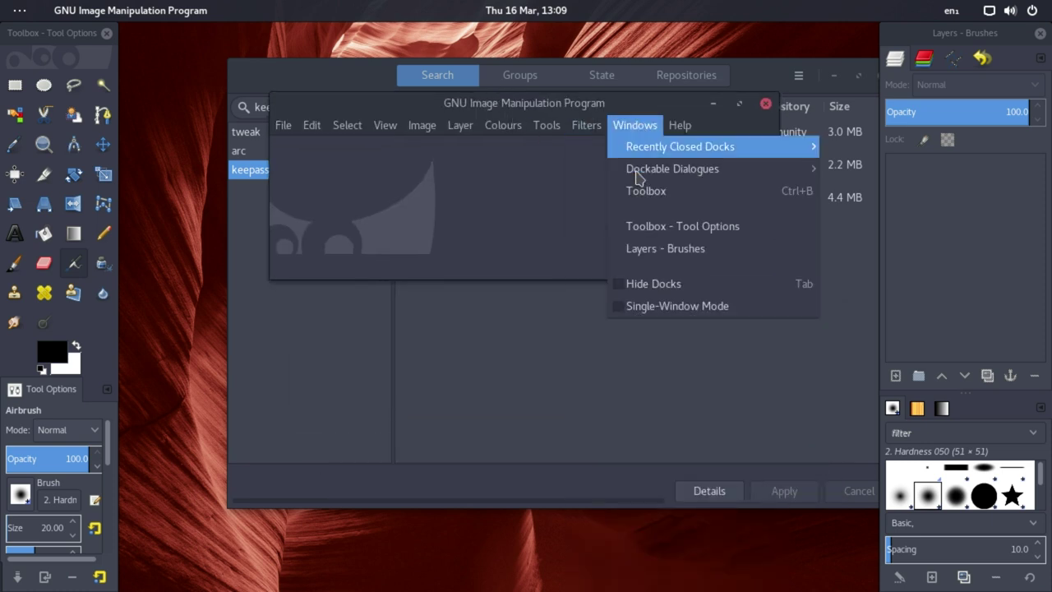
left_click(694, 305)
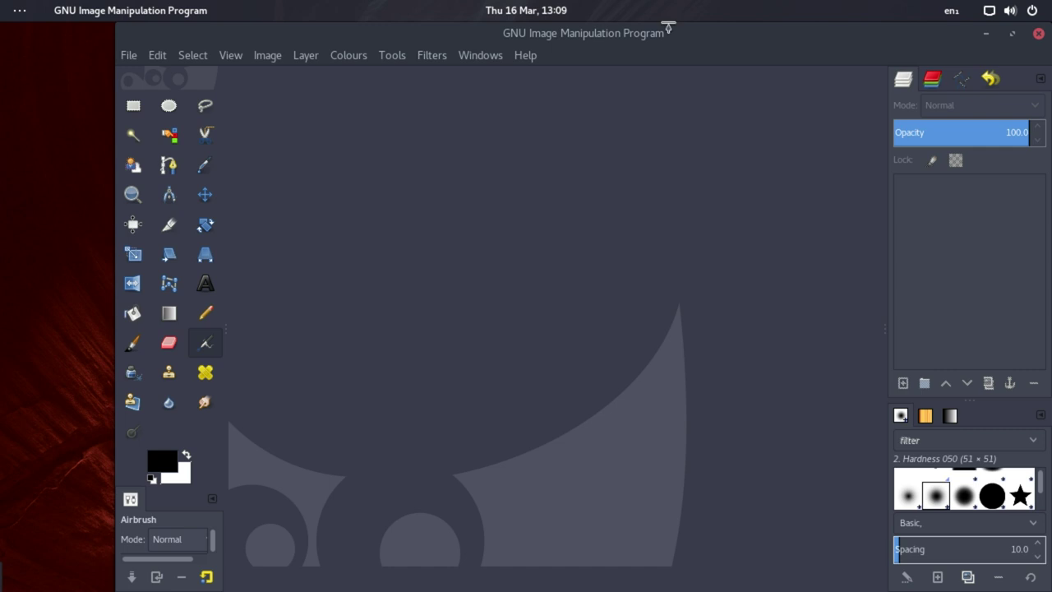
double_click(629, 35)
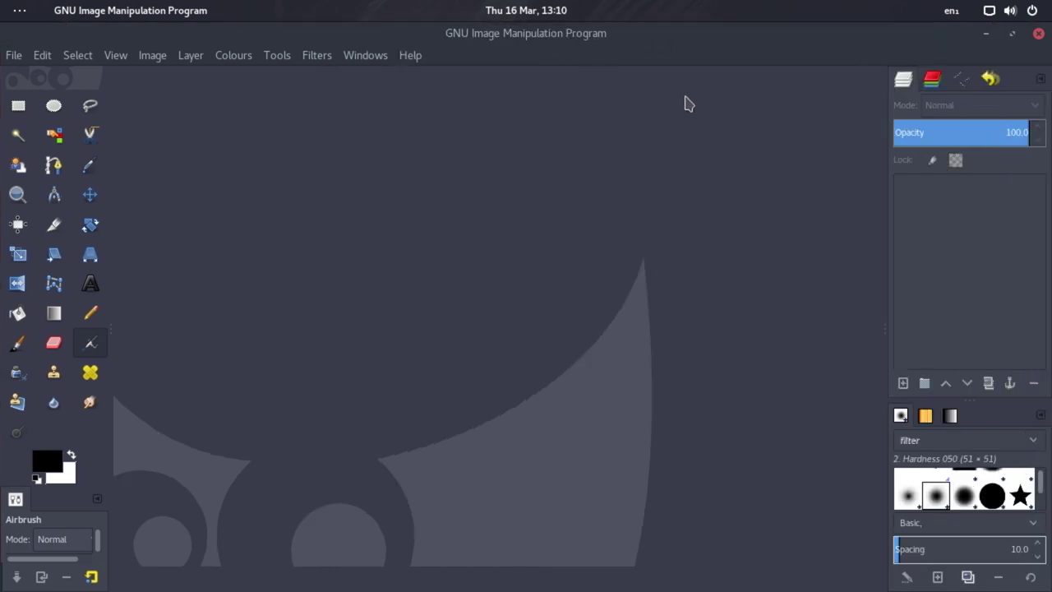
Step: Widen the left and right dock panels, then quit GIMP
left_click_drag(109, 134, 172, 136)
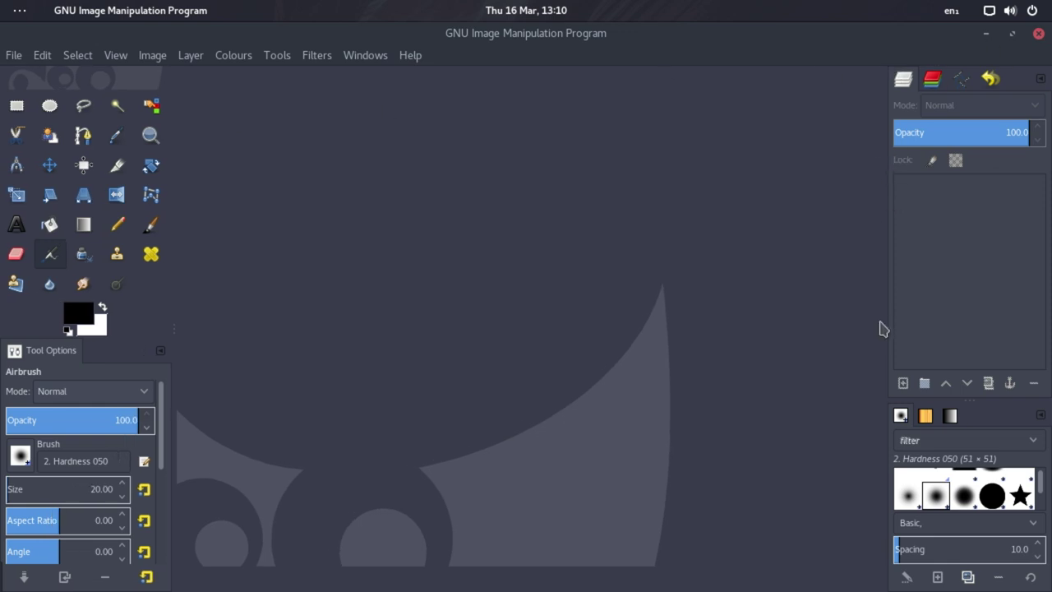
left_click_drag(884, 327, 840, 329)
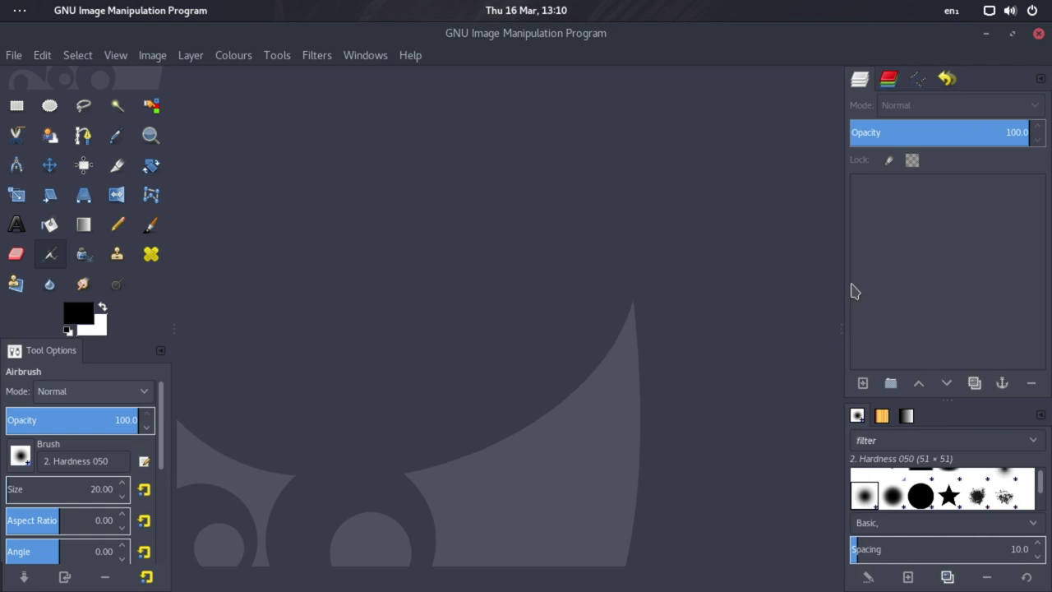
left_click(1039, 35)
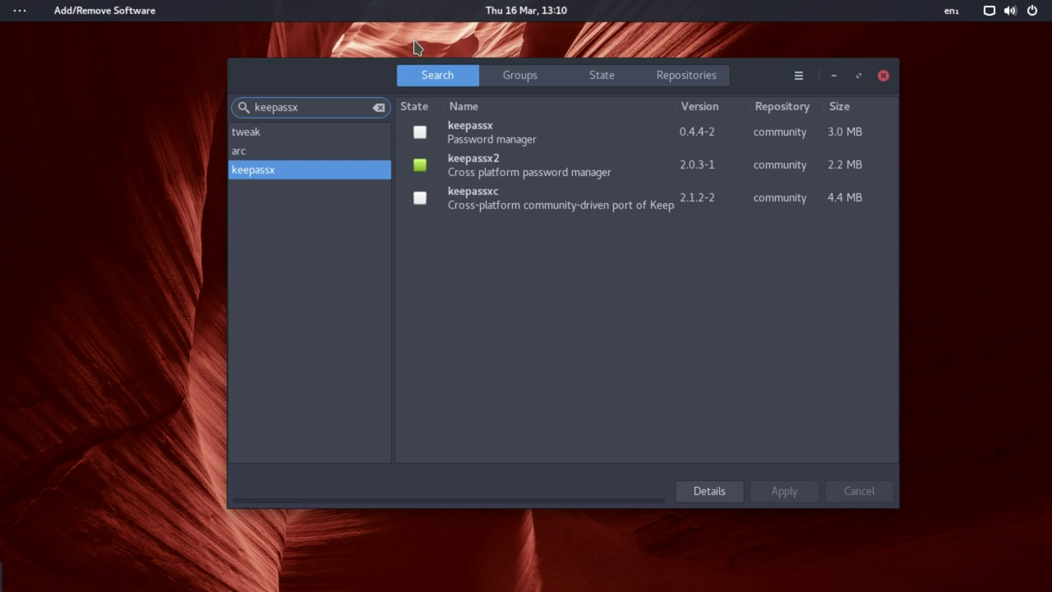
Step: Clear the keepassx search in Add/Remove Software and launch Settings from the system menu
left_click_drag(326, 78, 248, 77)
left_click(303, 109)
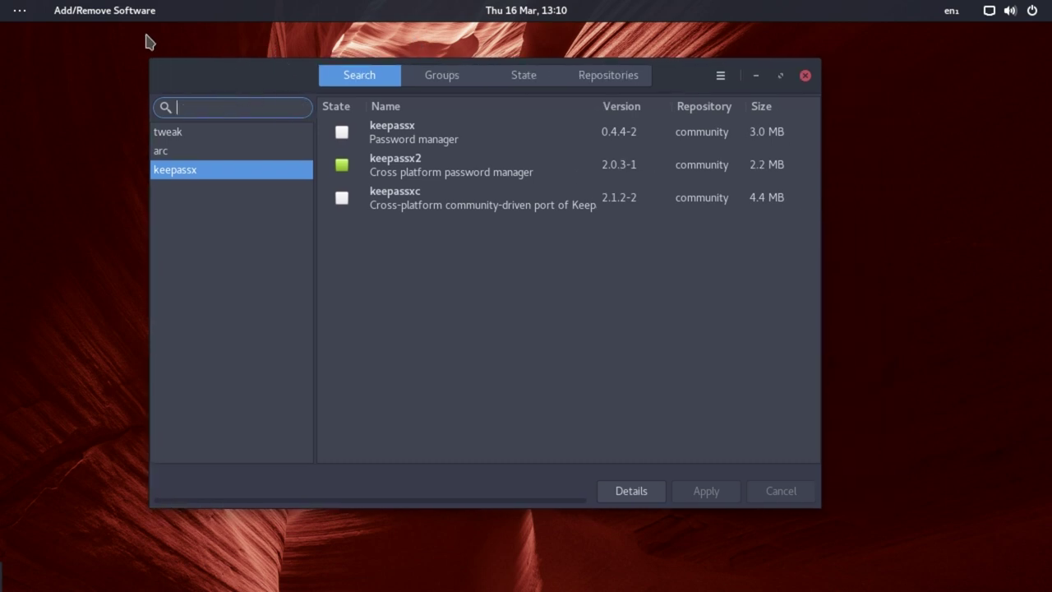
left_click(1001, 16)
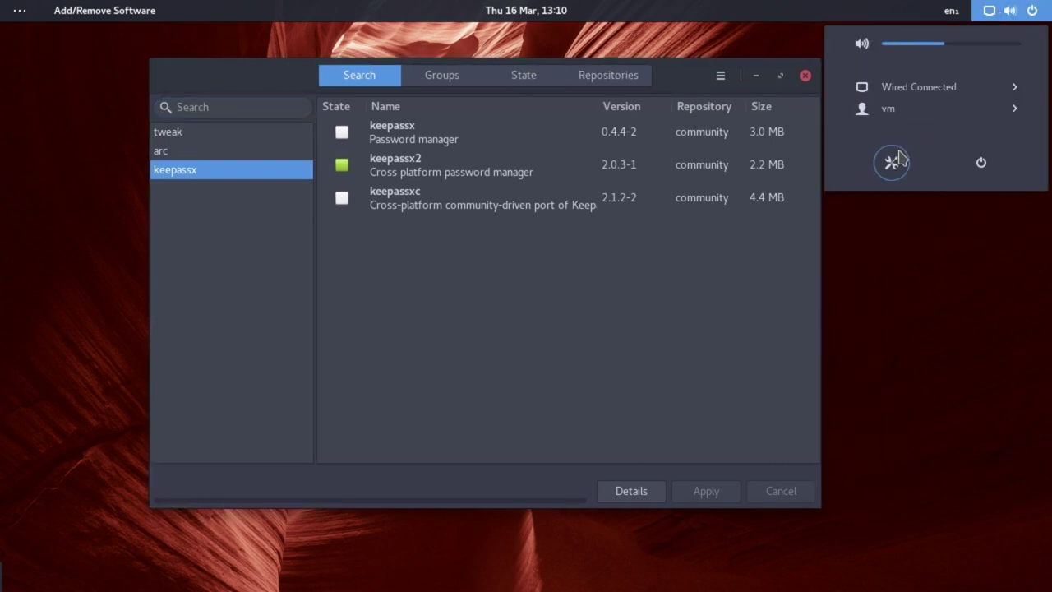
left_click(885, 162)
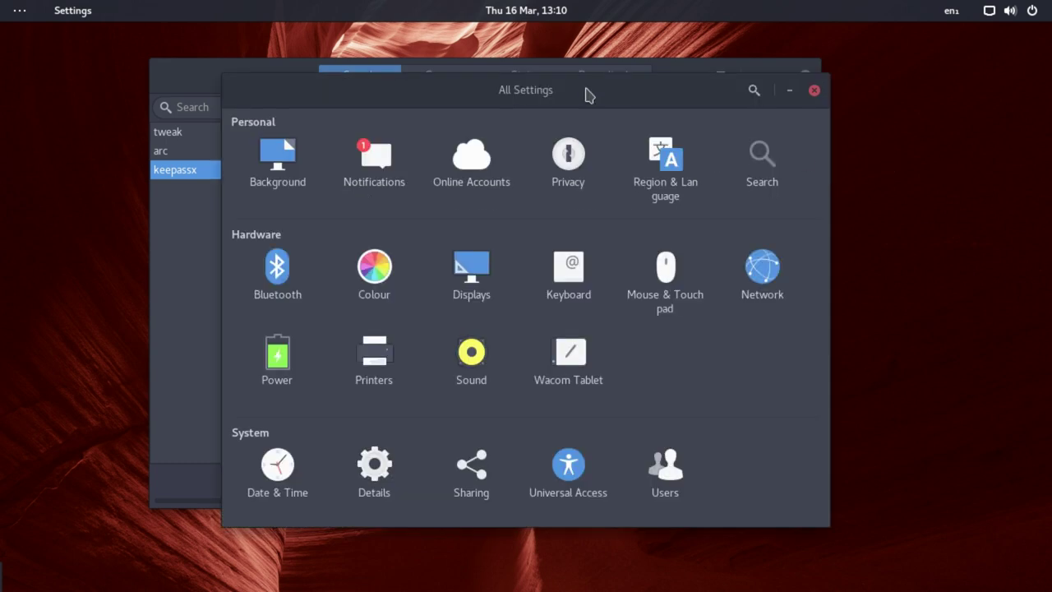
left_click_drag(586, 94, 459, 47)
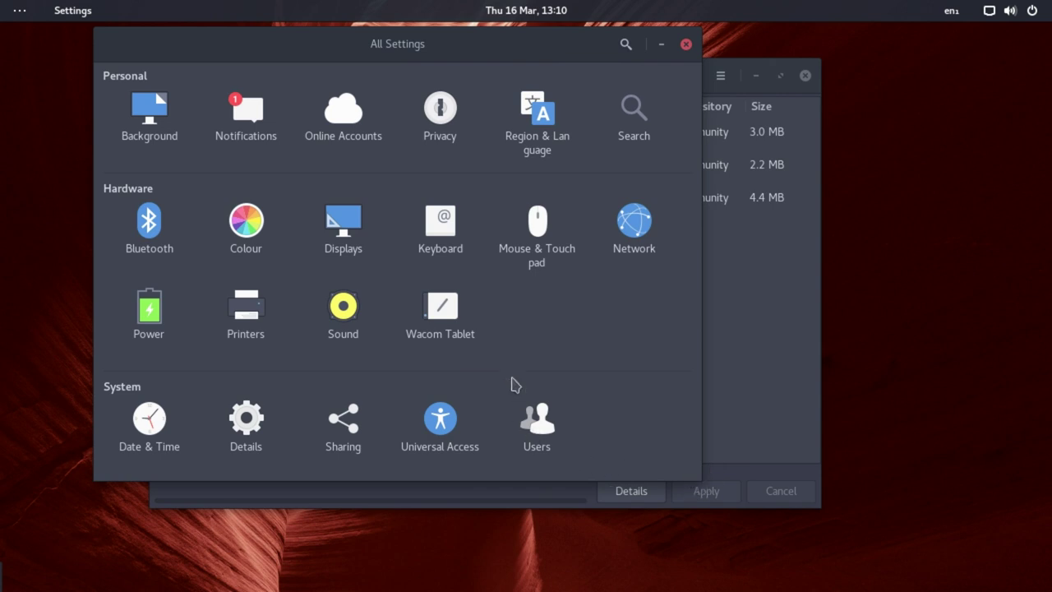
Step: View the VBOX monitor's colour profile and toggle its colour management off and on
left_click(249, 223)
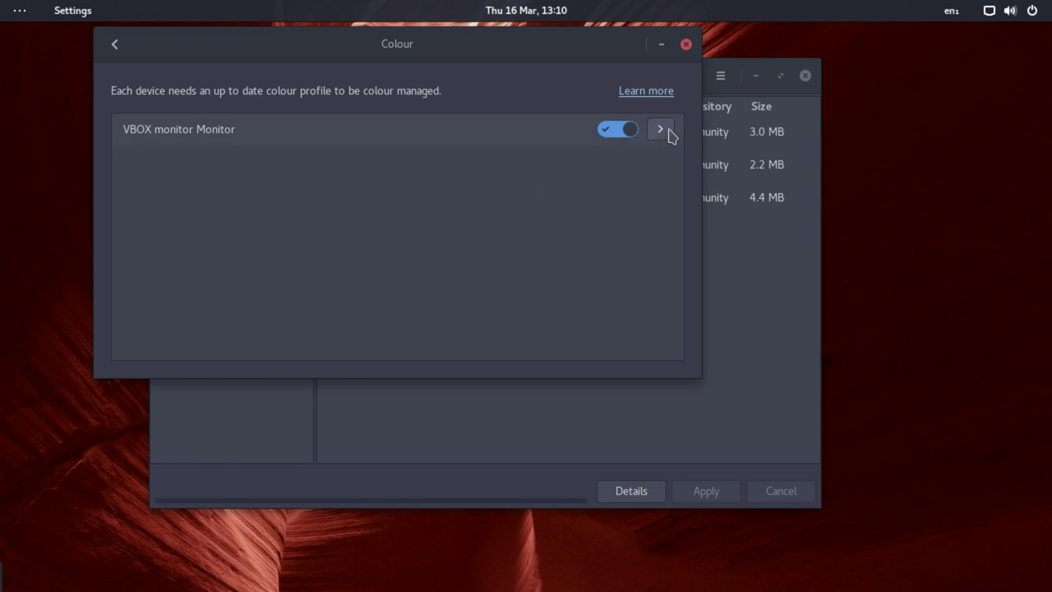
left_click(662, 132)
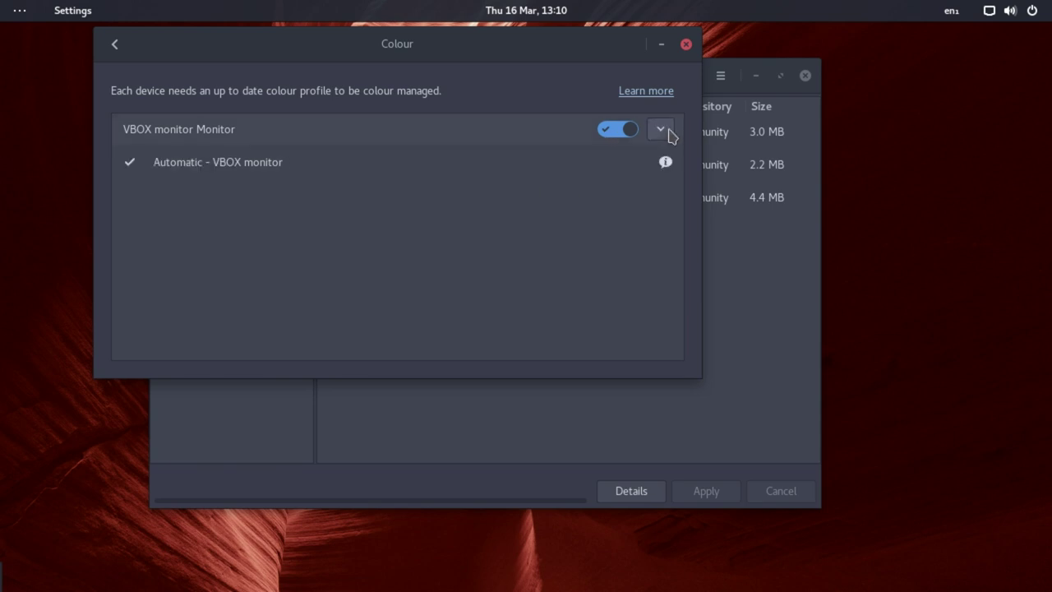
left_click(617, 130)
left_click(617, 130)
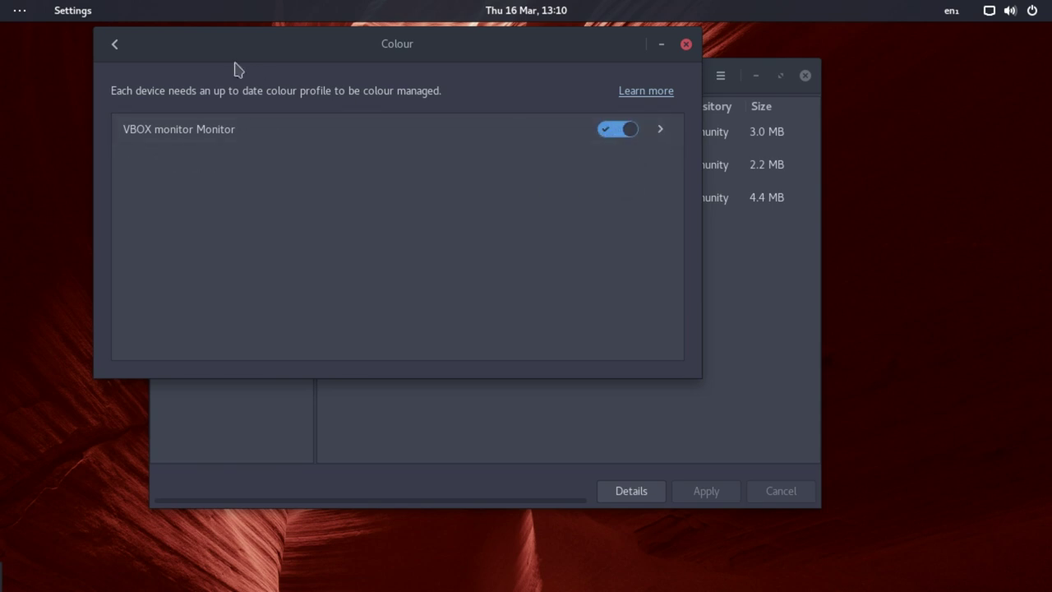
left_click(114, 44)
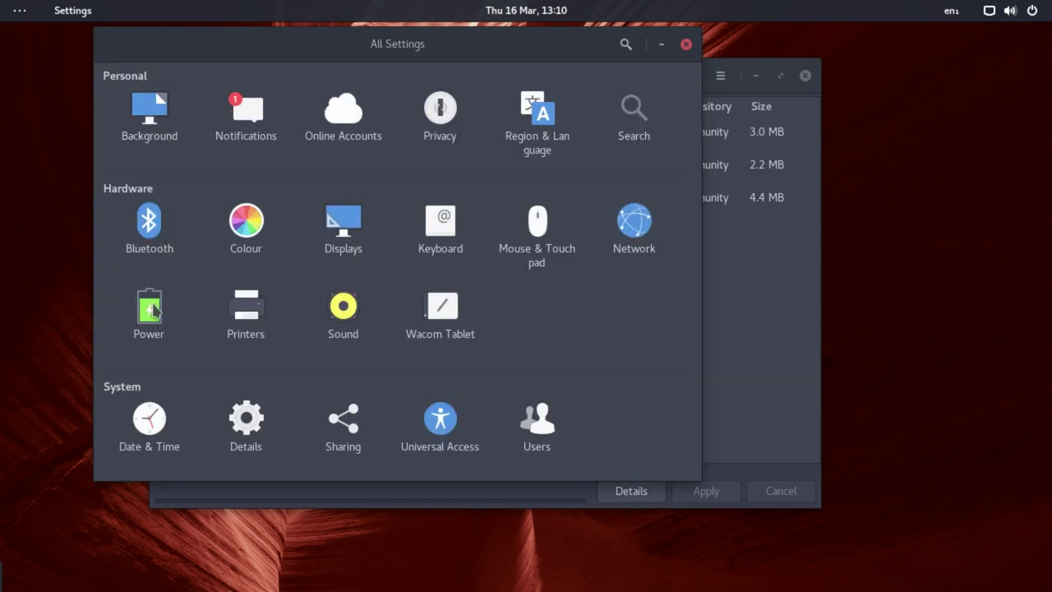
Step: Browse the Sound output, input, alert sounds and applications tabs, then close Settings
left_click(346, 308)
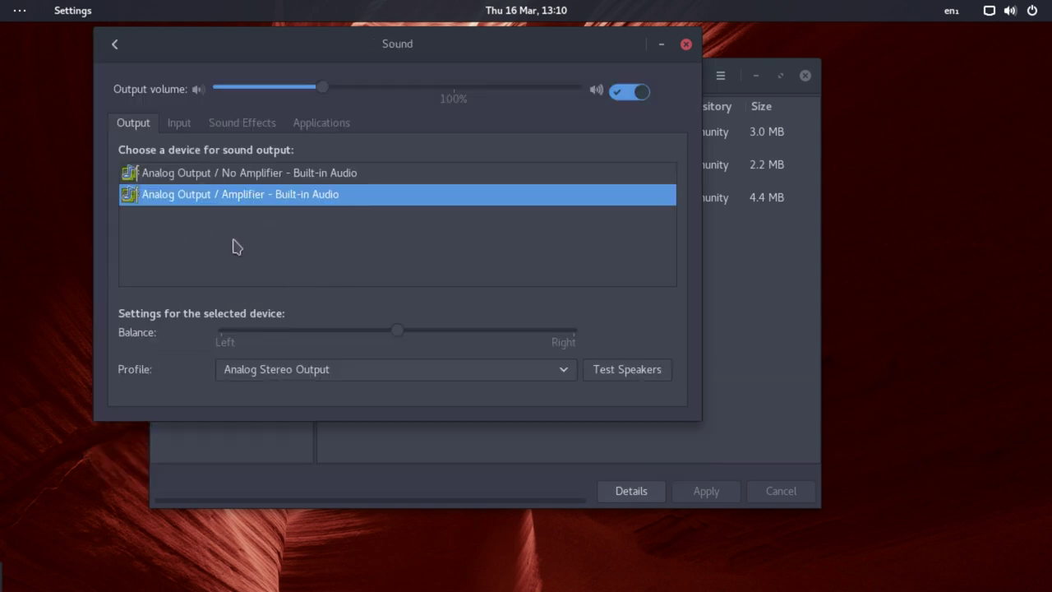
left_click(177, 124)
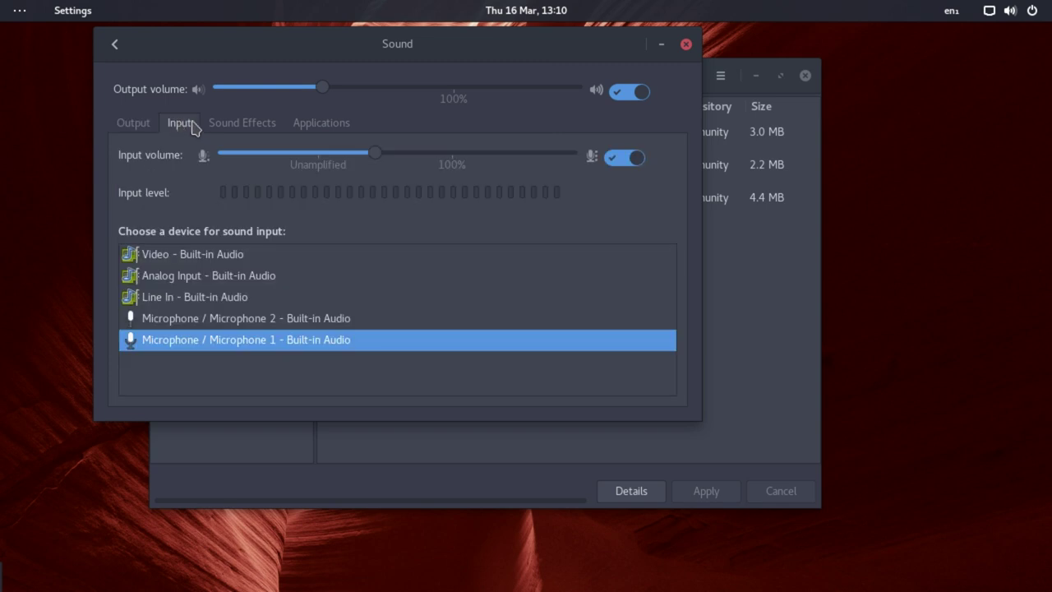
left_click(218, 131)
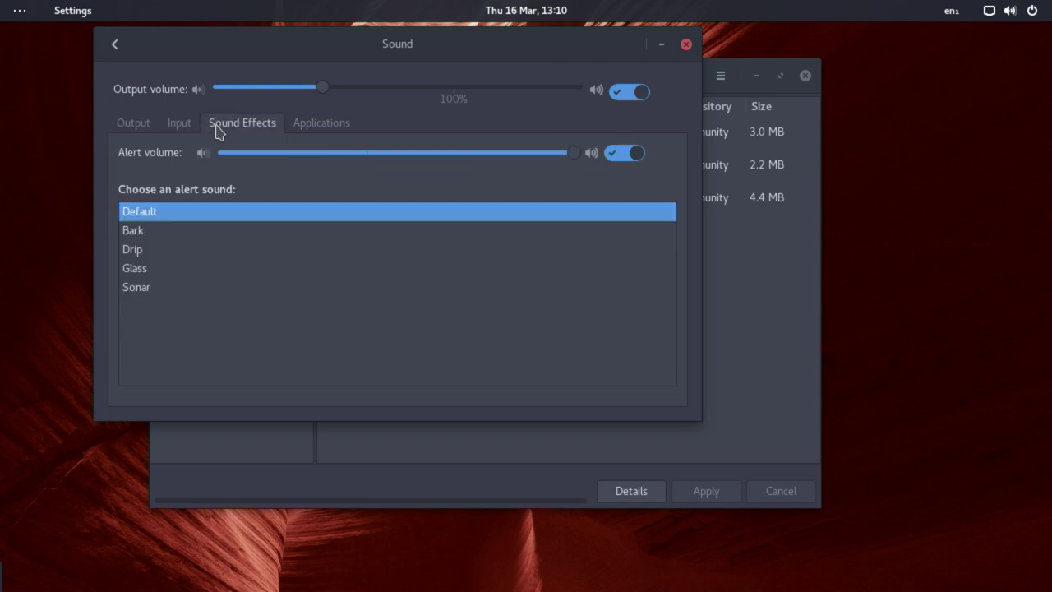
left_click(316, 130)
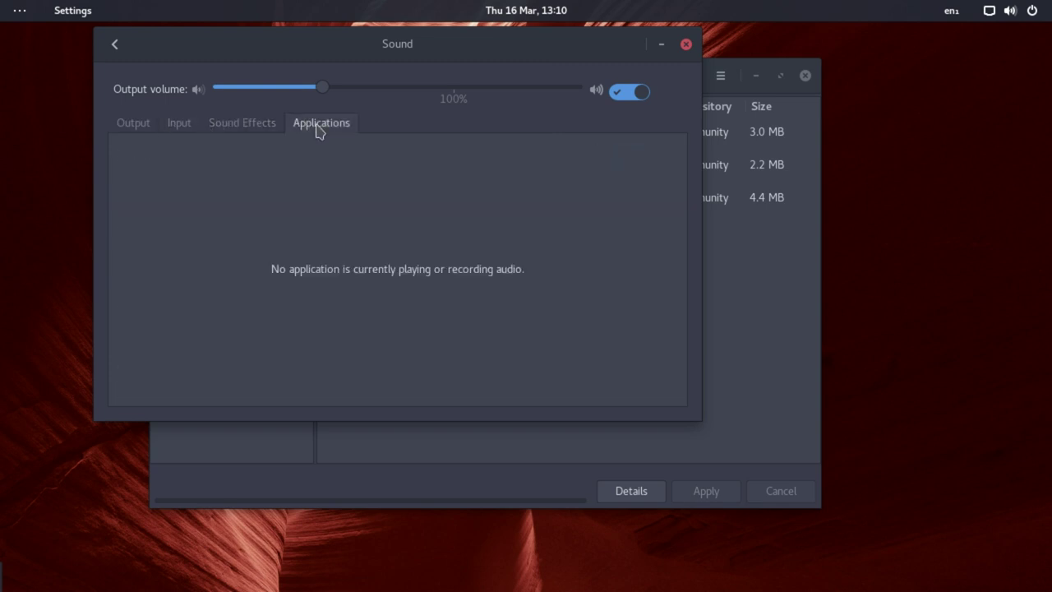
left_click(686, 43)
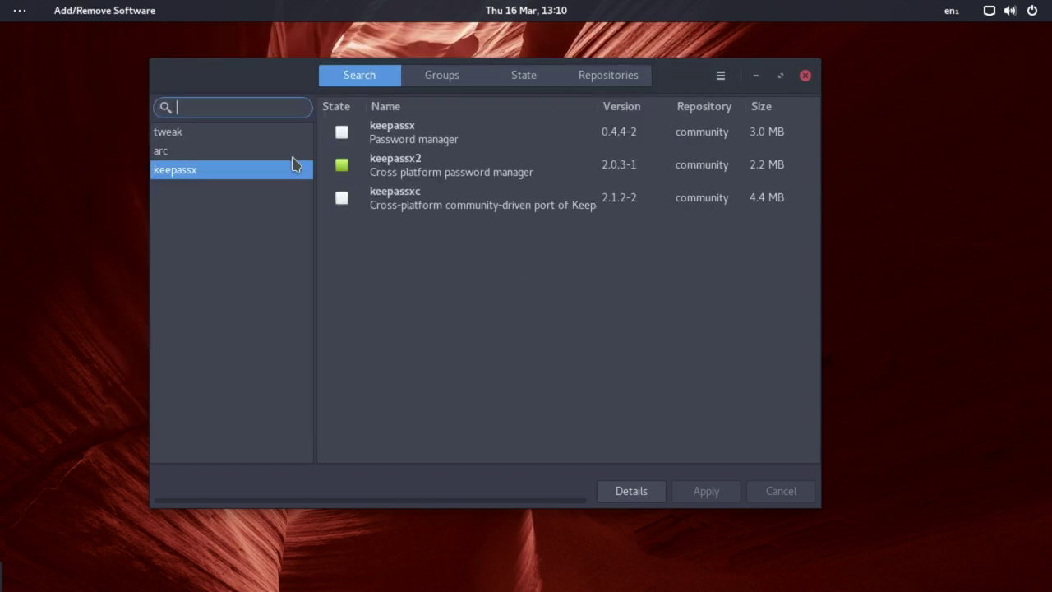
Step: Show the application grid, switch between Frequent and All, and go to the last page
left_click(12, 14)
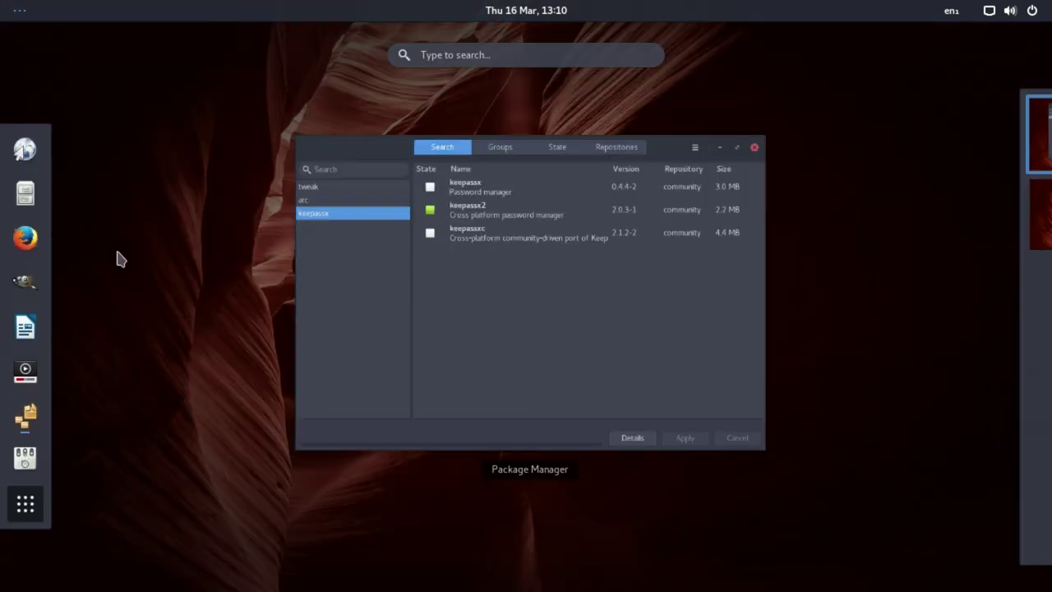
left_click(26, 505)
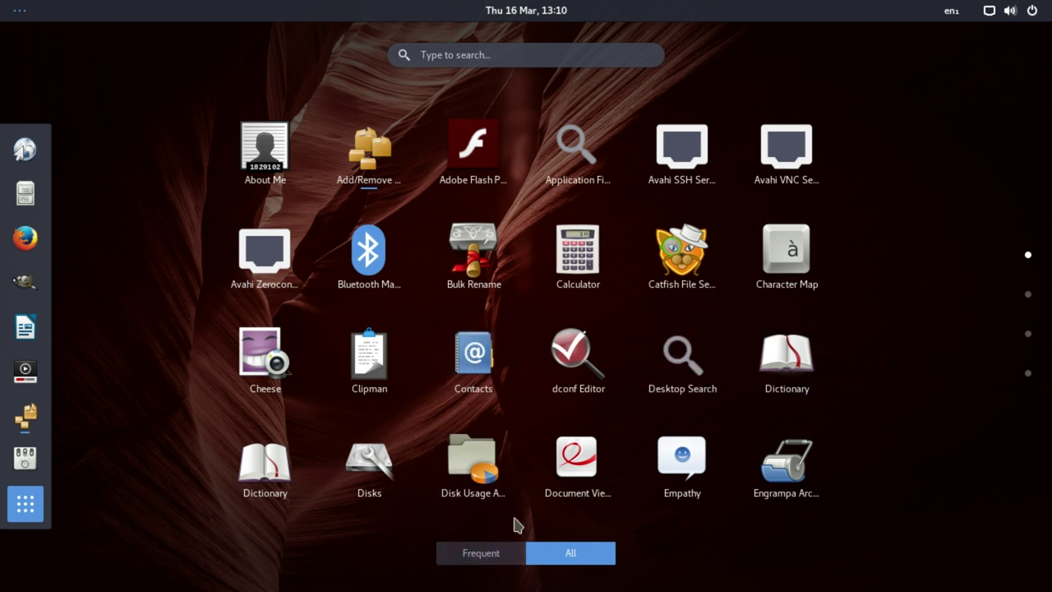
left_click(483, 557)
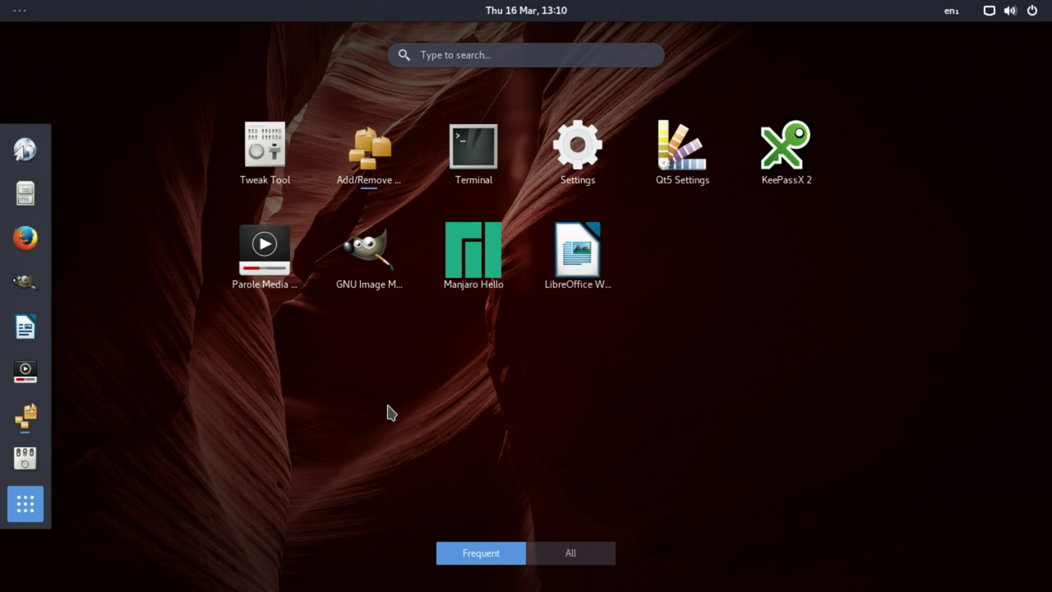
left_click(562, 566)
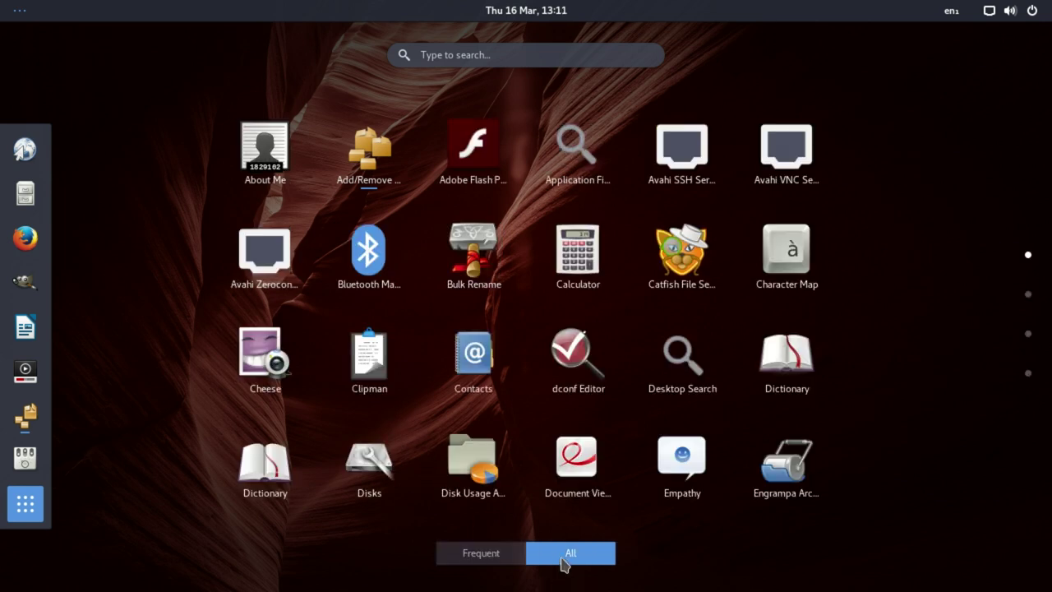
left_click(1028, 373)
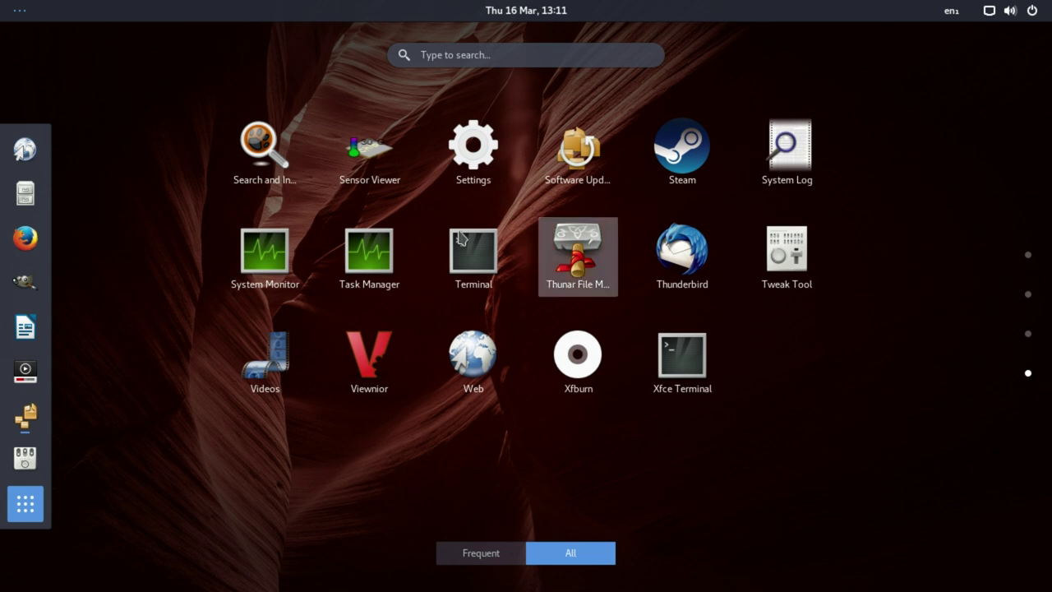
Step: Launch Viewnior and show its About box with version 1.6
left_click(380, 369)
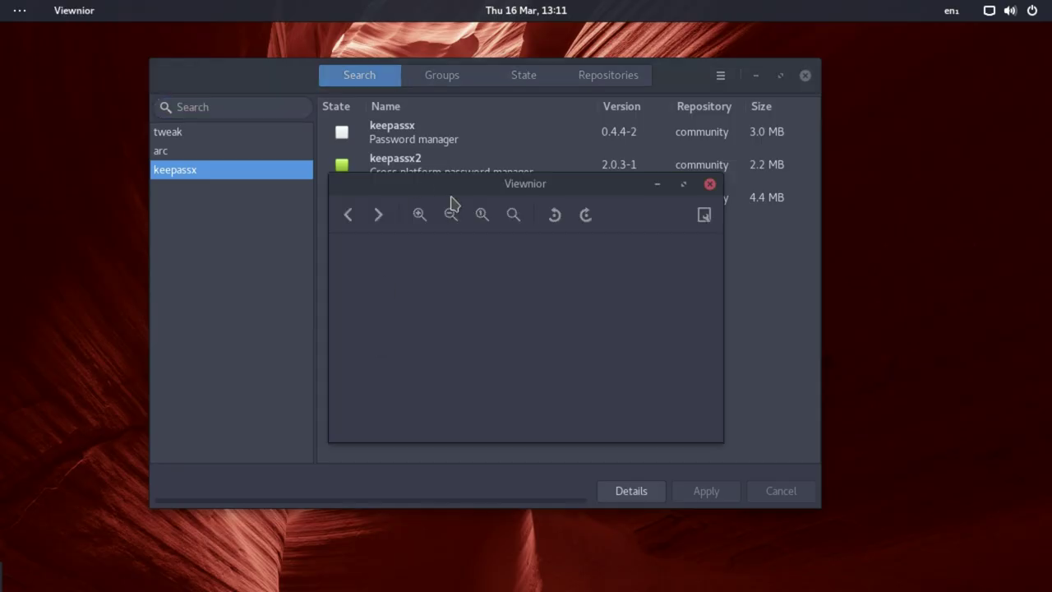
left_click(699, 216)
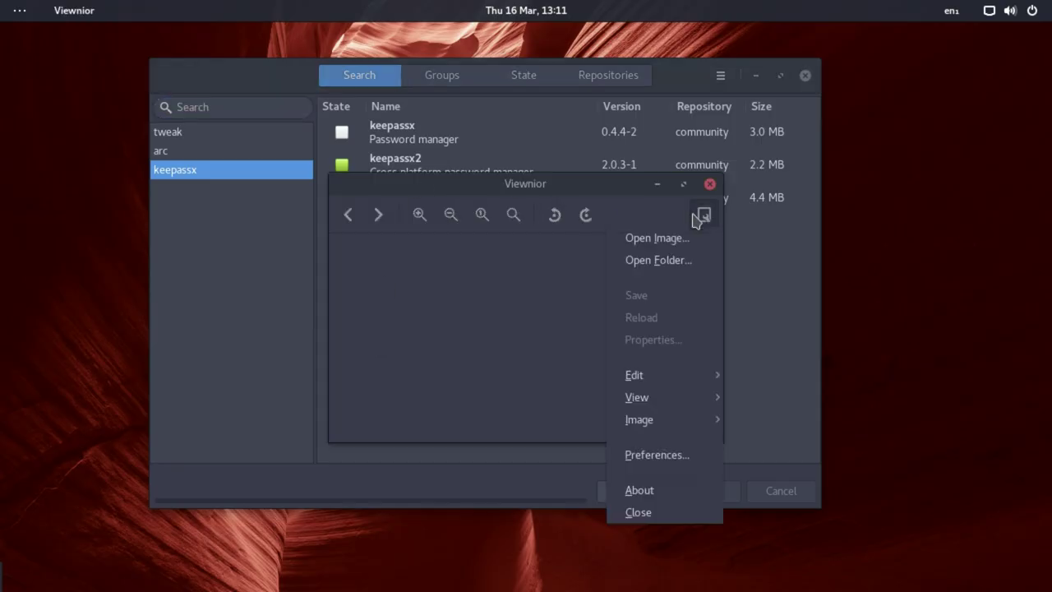
left_click(649, 491)
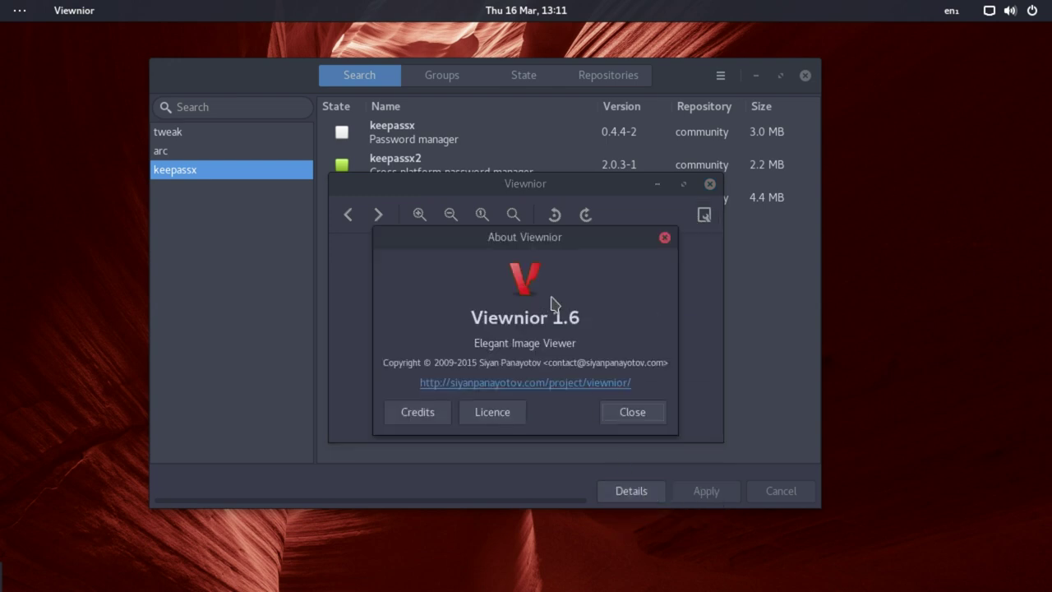